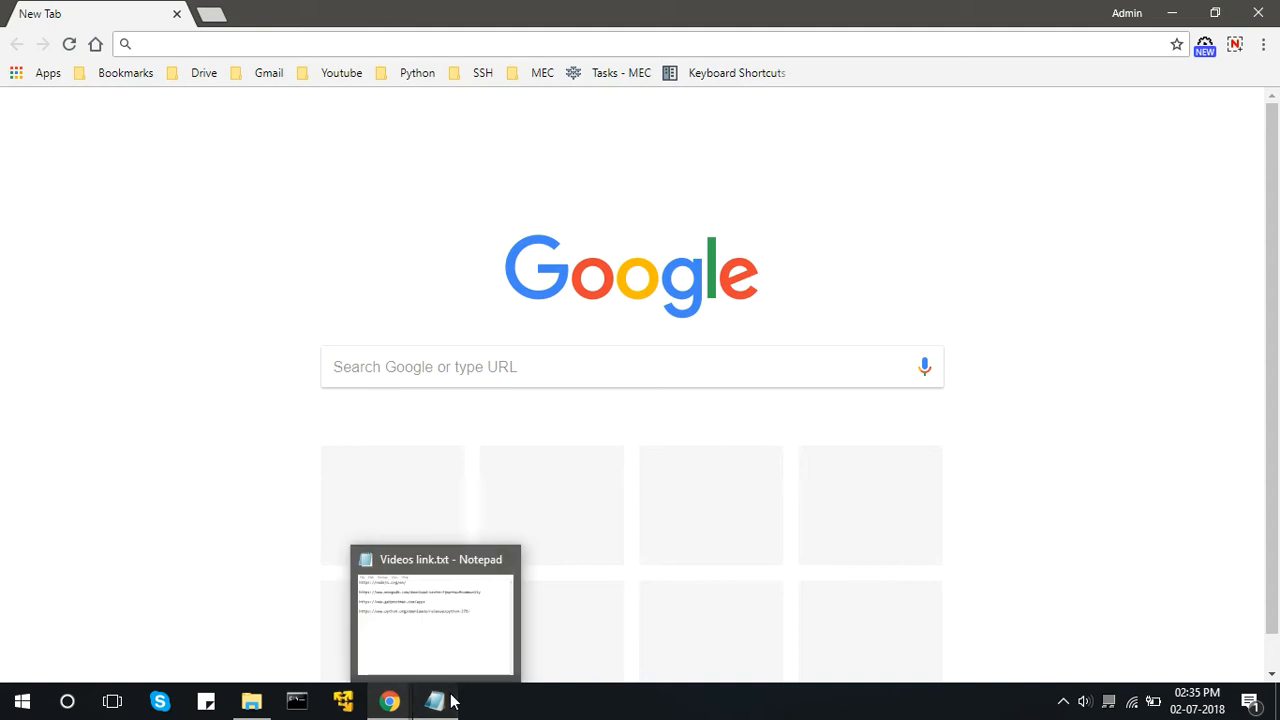
{"action": "left_click_drag", "start_coordinate": [666, 243], "coordinate": [494, 247]}
{"action": "key", "text": "ctrl+c"}
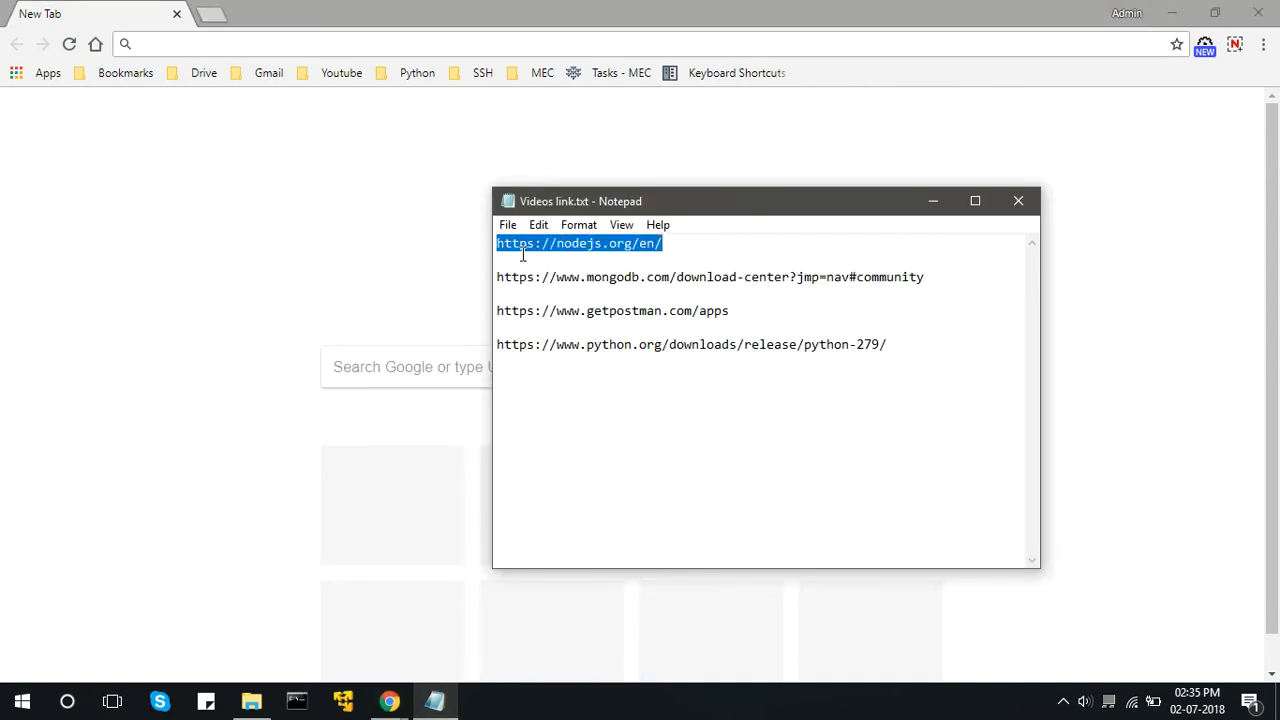
{"action": "left_click", "coordinate": [279, 45]}
{"action": "key", "text": "ctrl+v"}
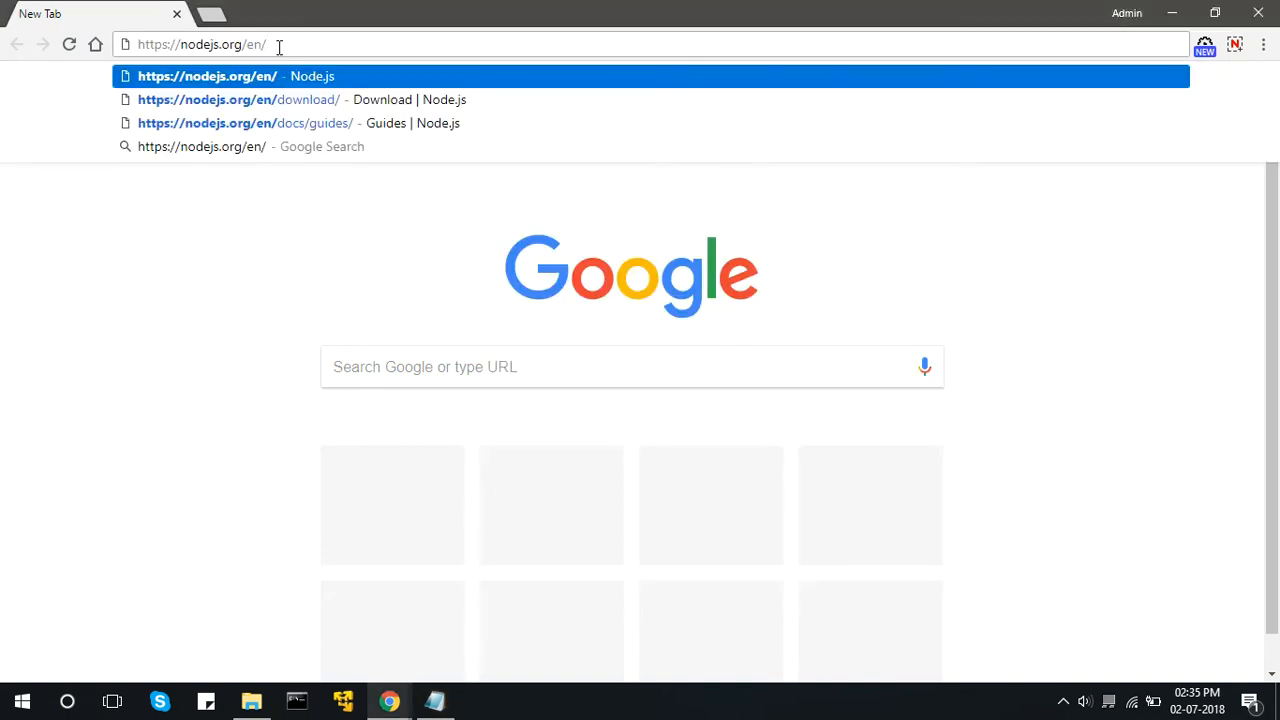
{"action": "key", "text": "Return"}
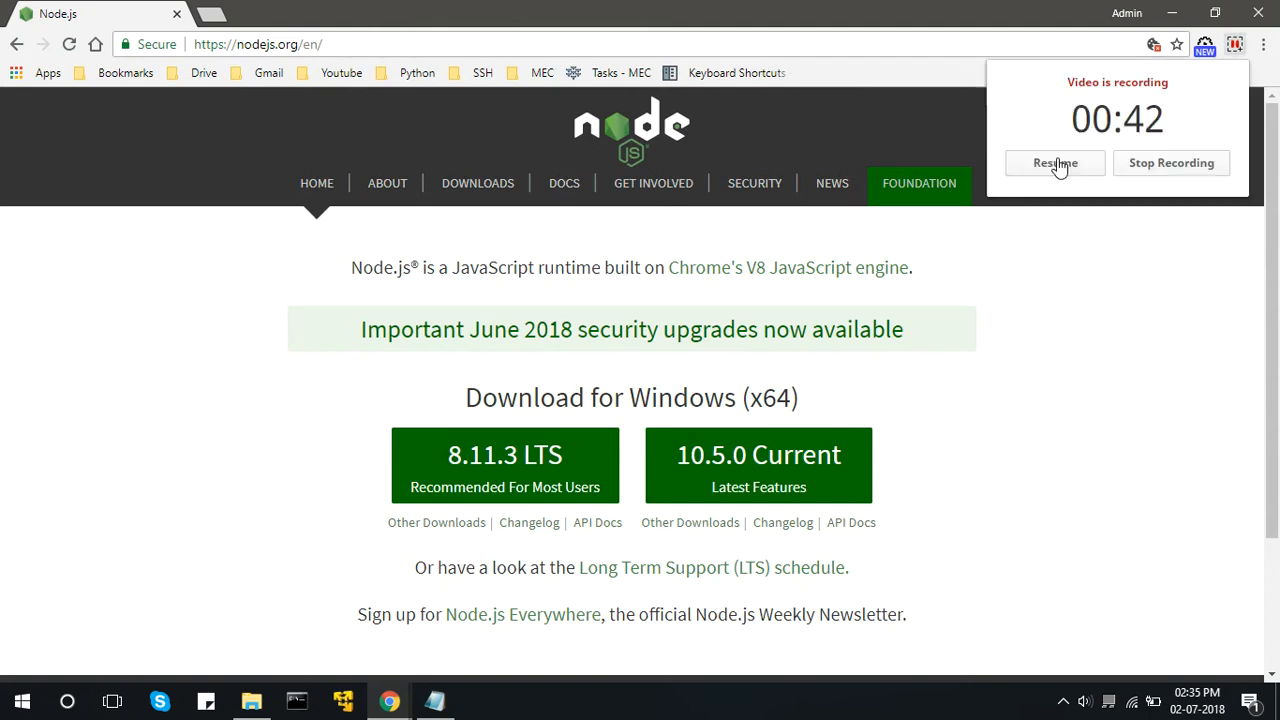
{"action": "left_click", "coordinate": [1055, 162]}
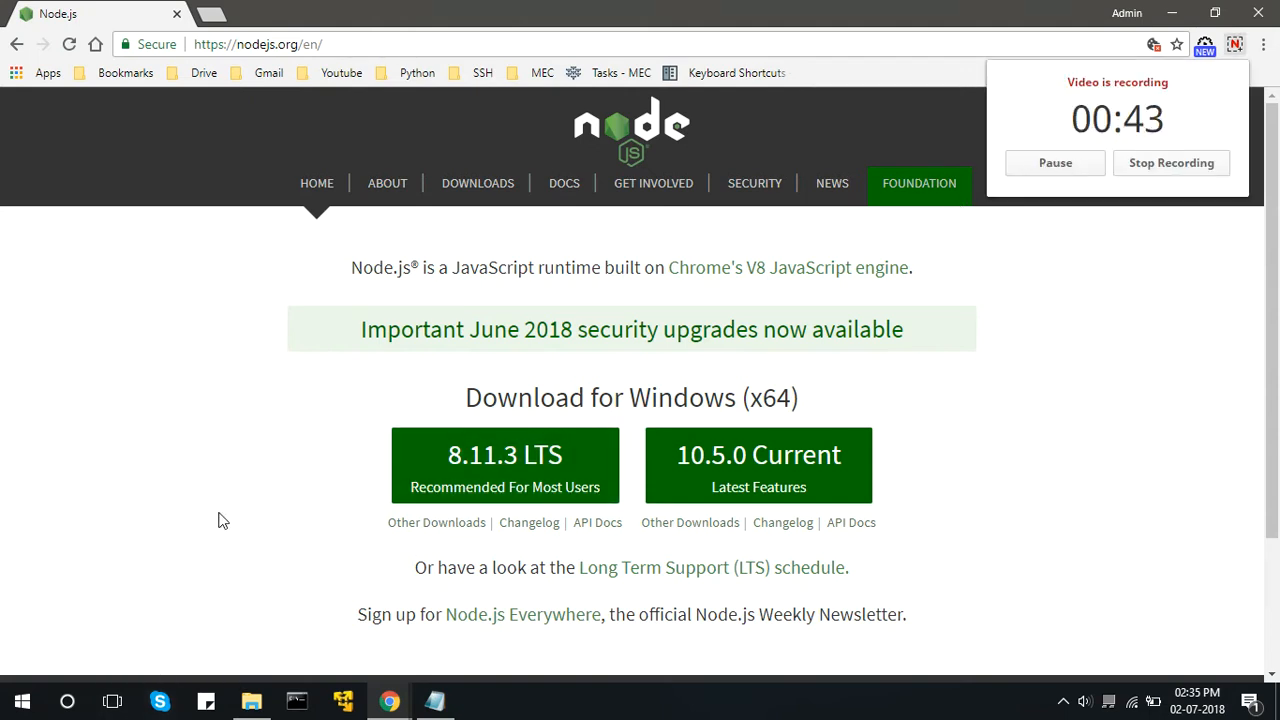
Launch the Node.js installer node-v8.11.2-x64.msi from the Downloads folder.
{"action": "mouse_move", "coordinate": [251, 700]}
{"action": "left_click", "coordinate": [275, 612]}
{"action": "left_click", "coordinate": [440, 296]}
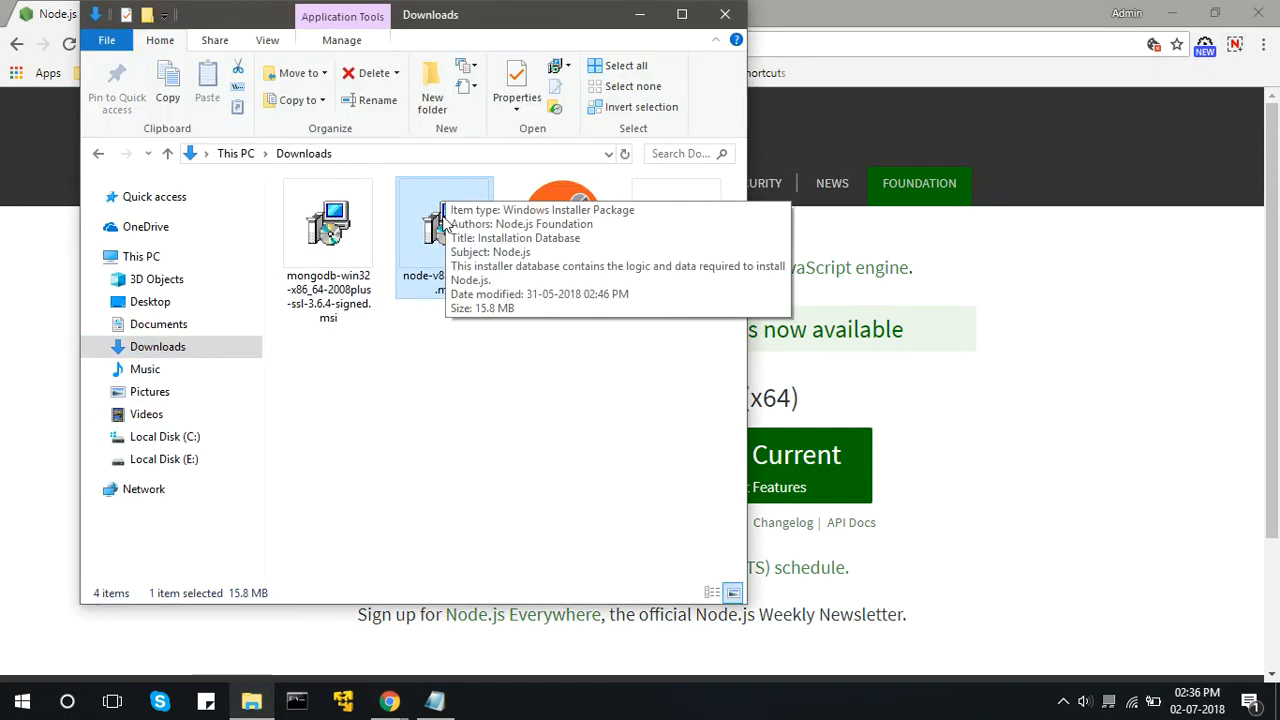
{"action": "double_click", "coordinate": [427, 223]}
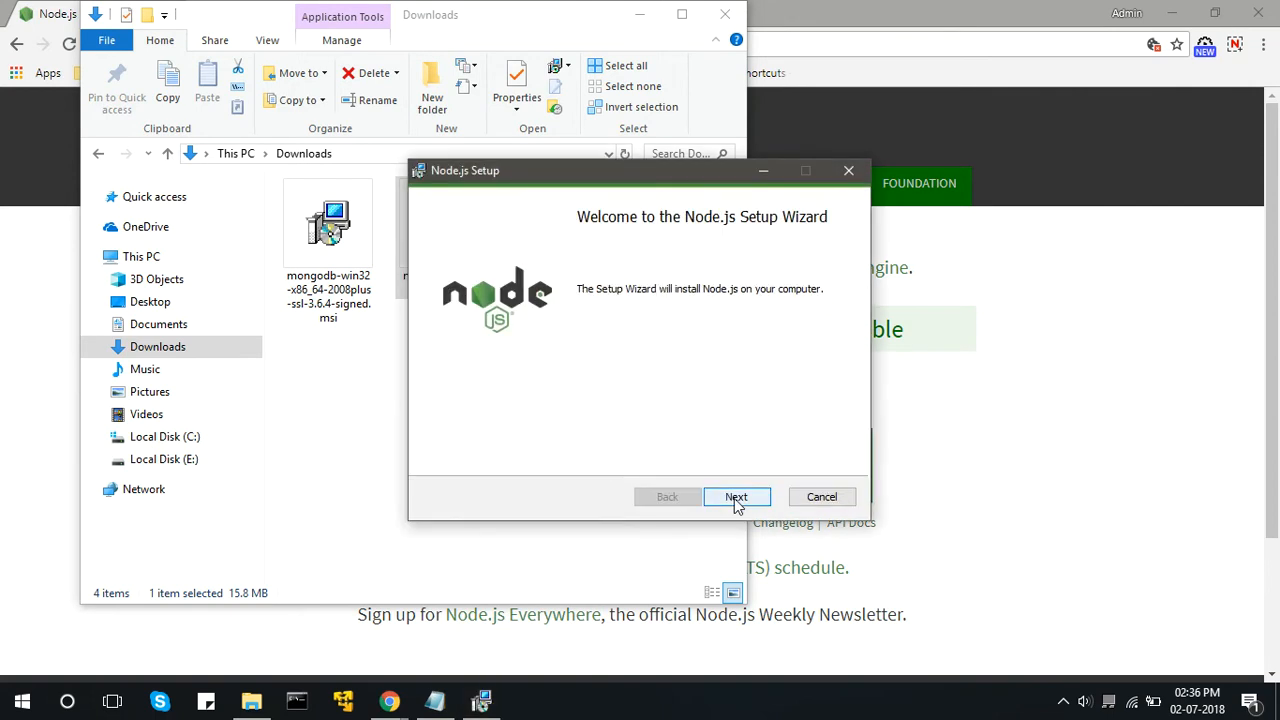
Proceed past the Node.js setup welcome page and accept the license agreement.
{"action": "left_click", "coordinate": [736, 500]}
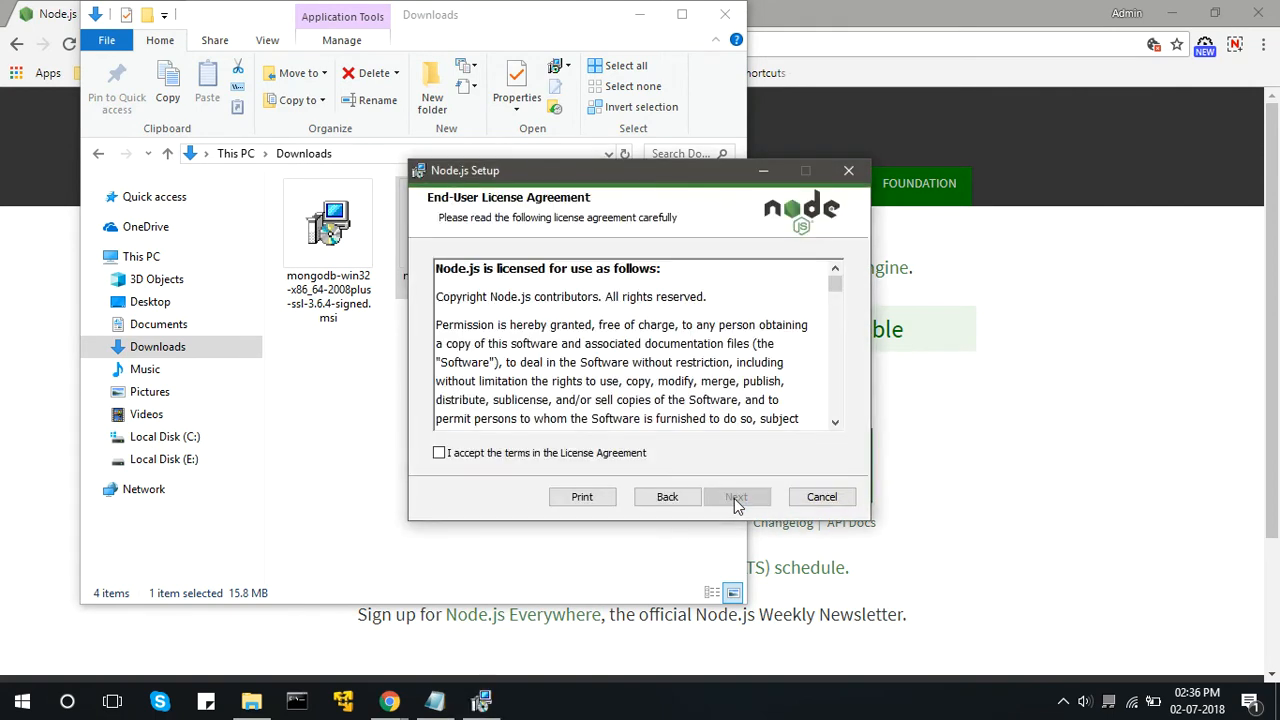
{"action": "left_click", "coordinate": [515, 452]}
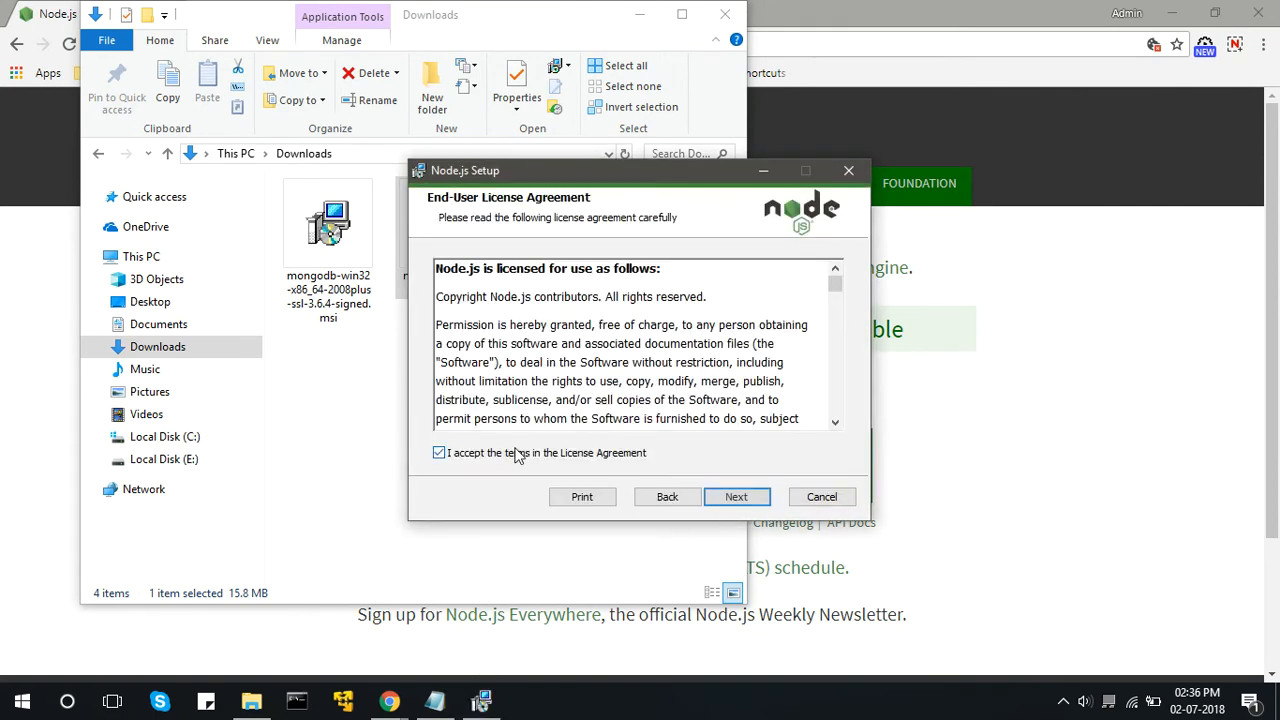
{"action": "left_click", "coordinate": [758, 500]}
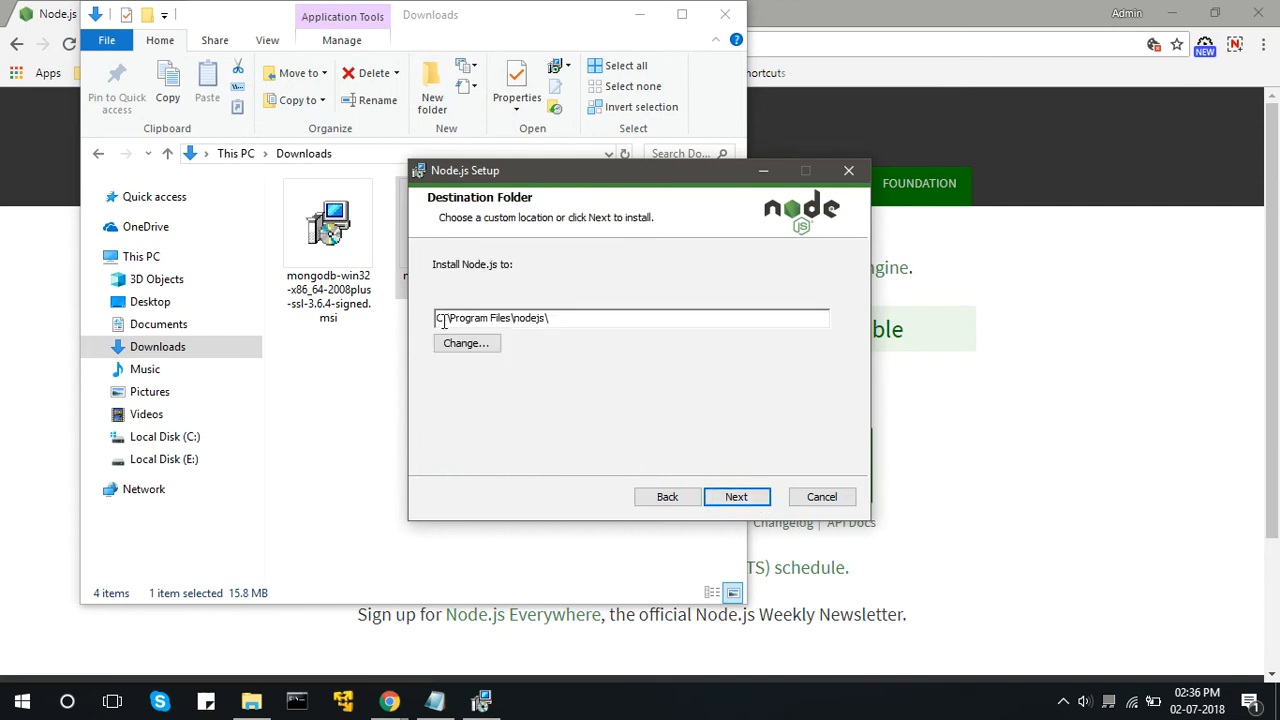
Install Node.js to C:\Program Files\nodejs\ with the default features and finish the setup wizard.
{"action": "left_click", "coordinate": [752, 503]}
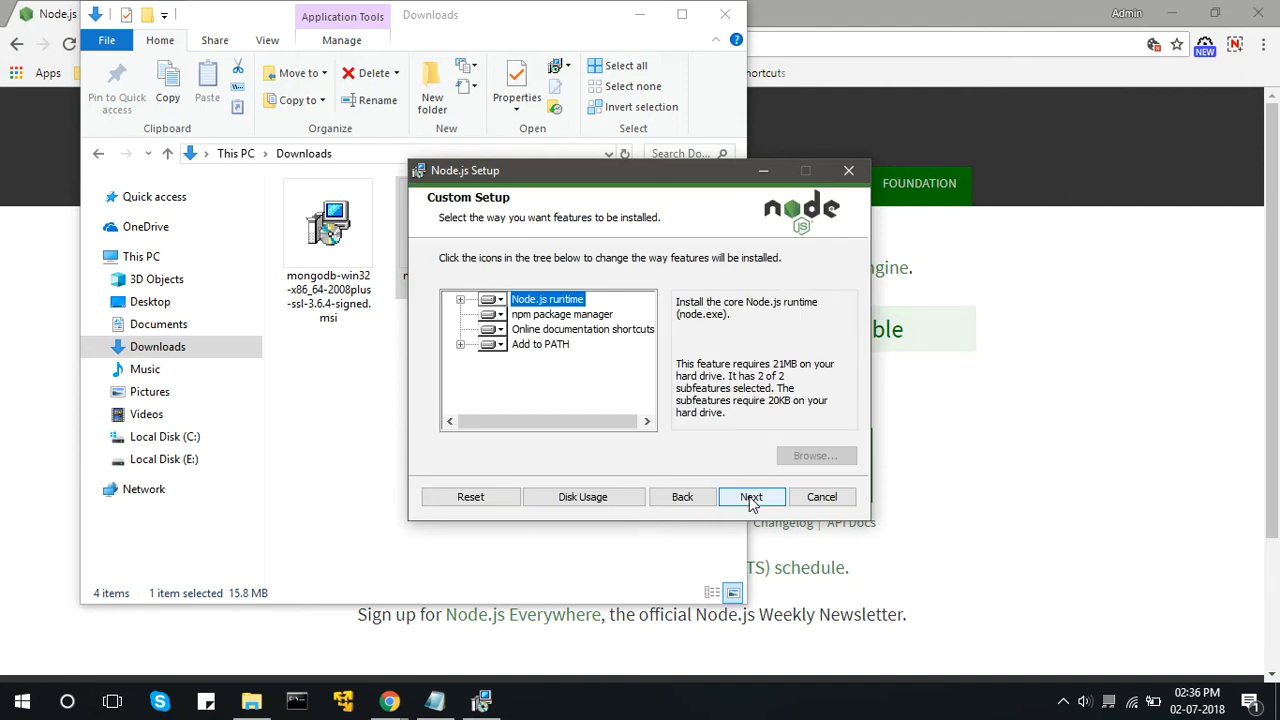
{"action": "left_click", "coordinate": [752, 497]}
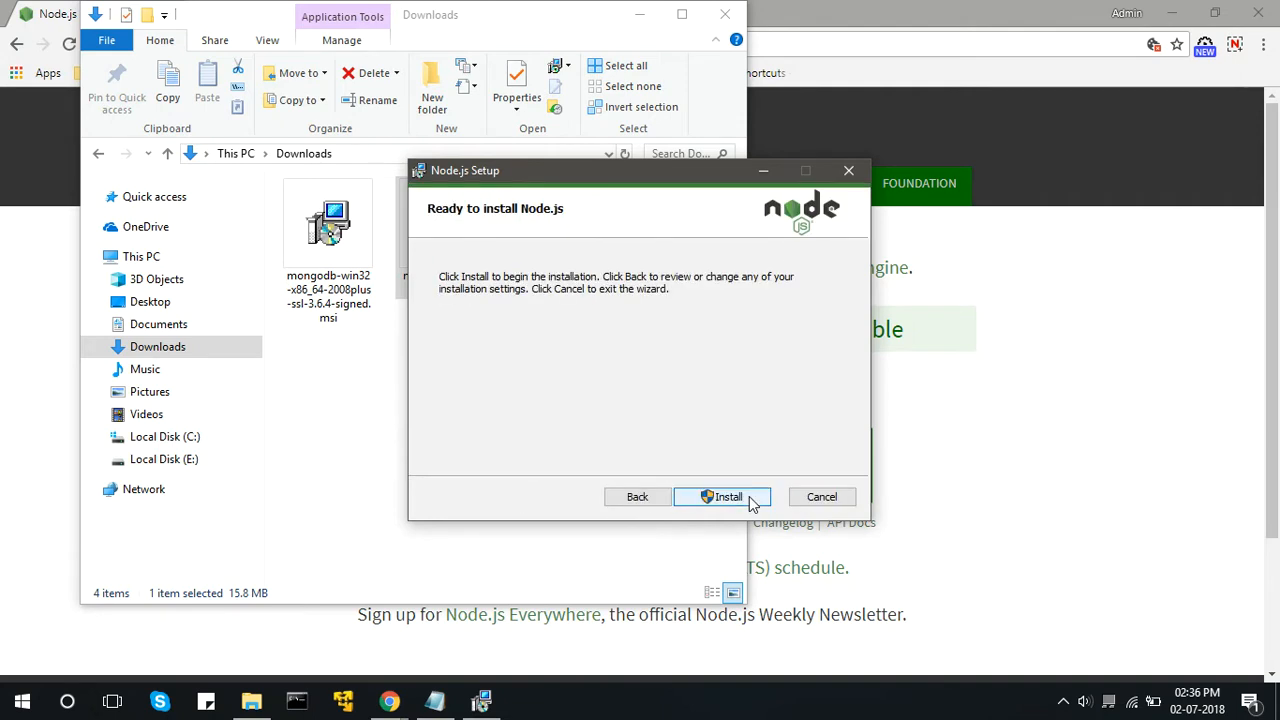
{"action": "left_click", "coordinate": [752, 497]}
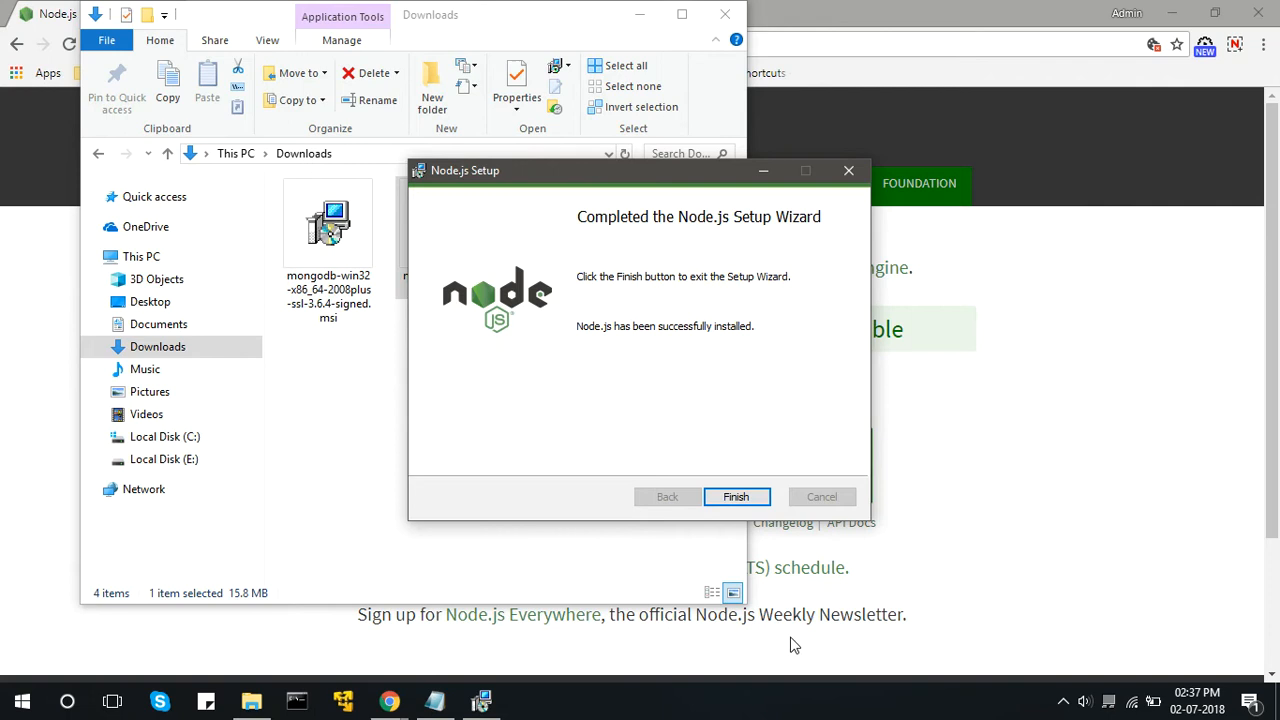
{"action": "left_click", "coordinate": [736, 499]}
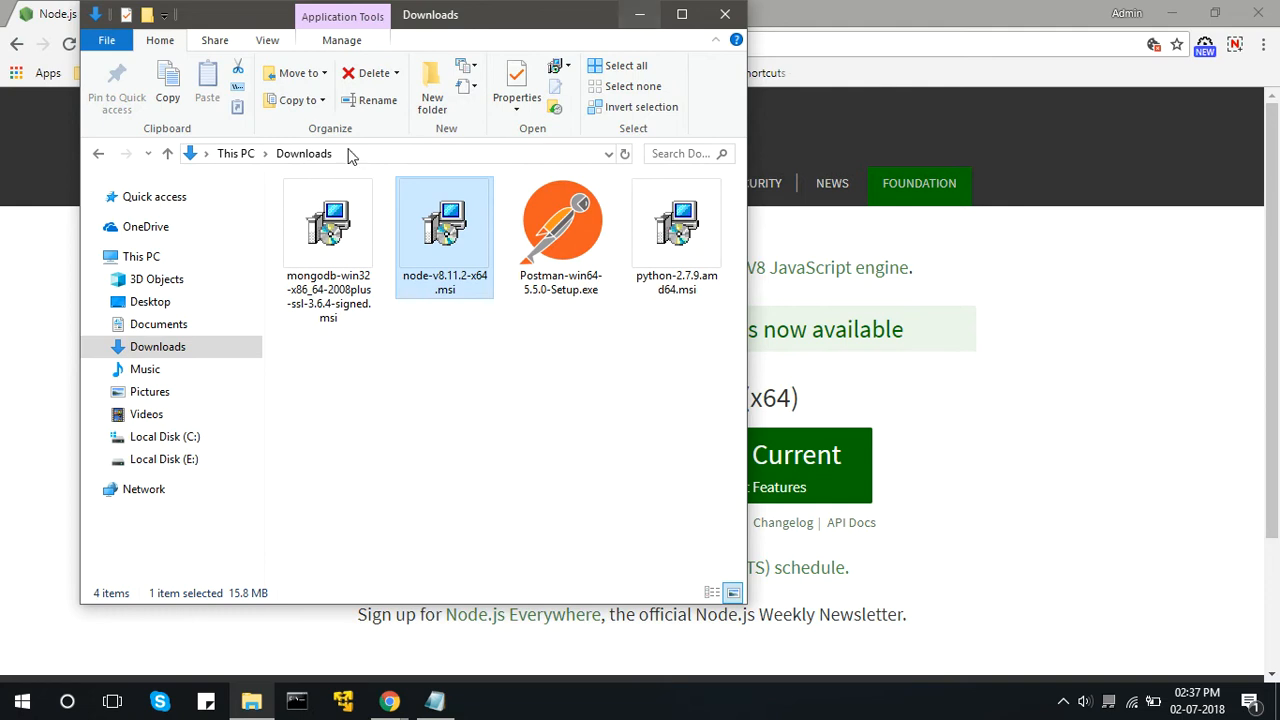
Open the Environment Variables dialog through the advanced system settings of This PC.
{"action": "right_click", "coordinate": [182, 260]}
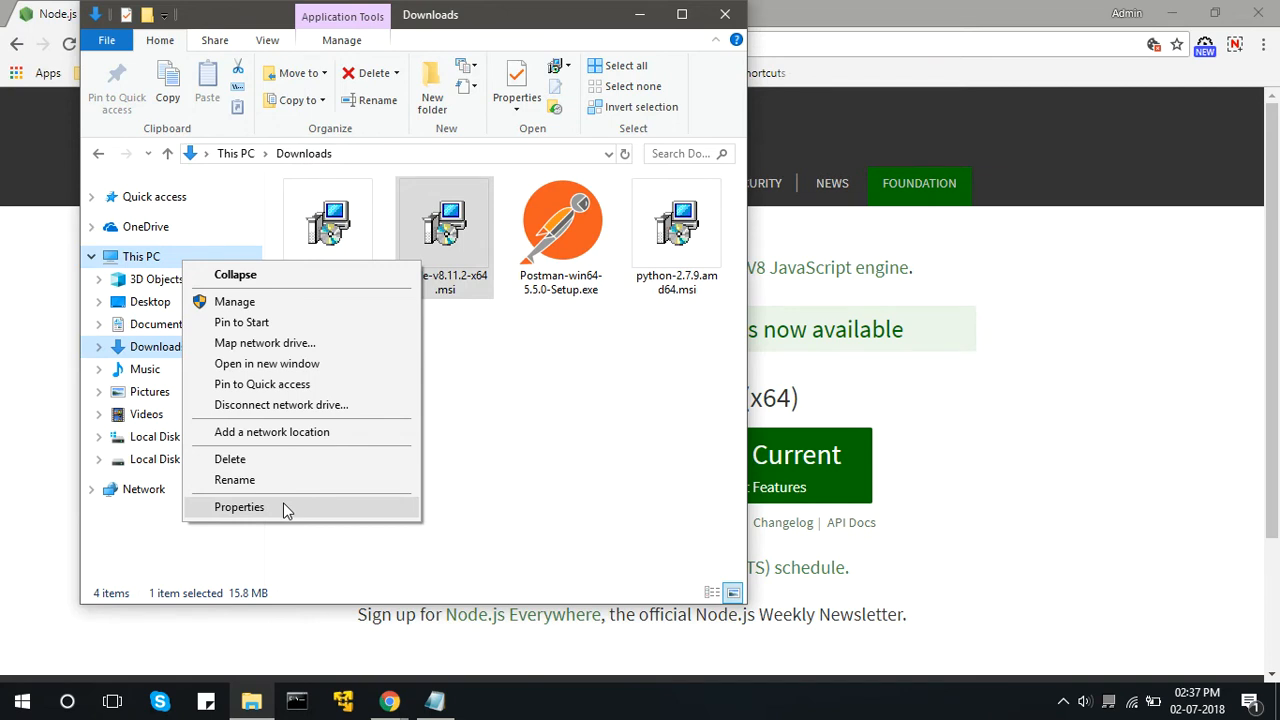
{"action": "left_click", "coordinate": [238, 508]}
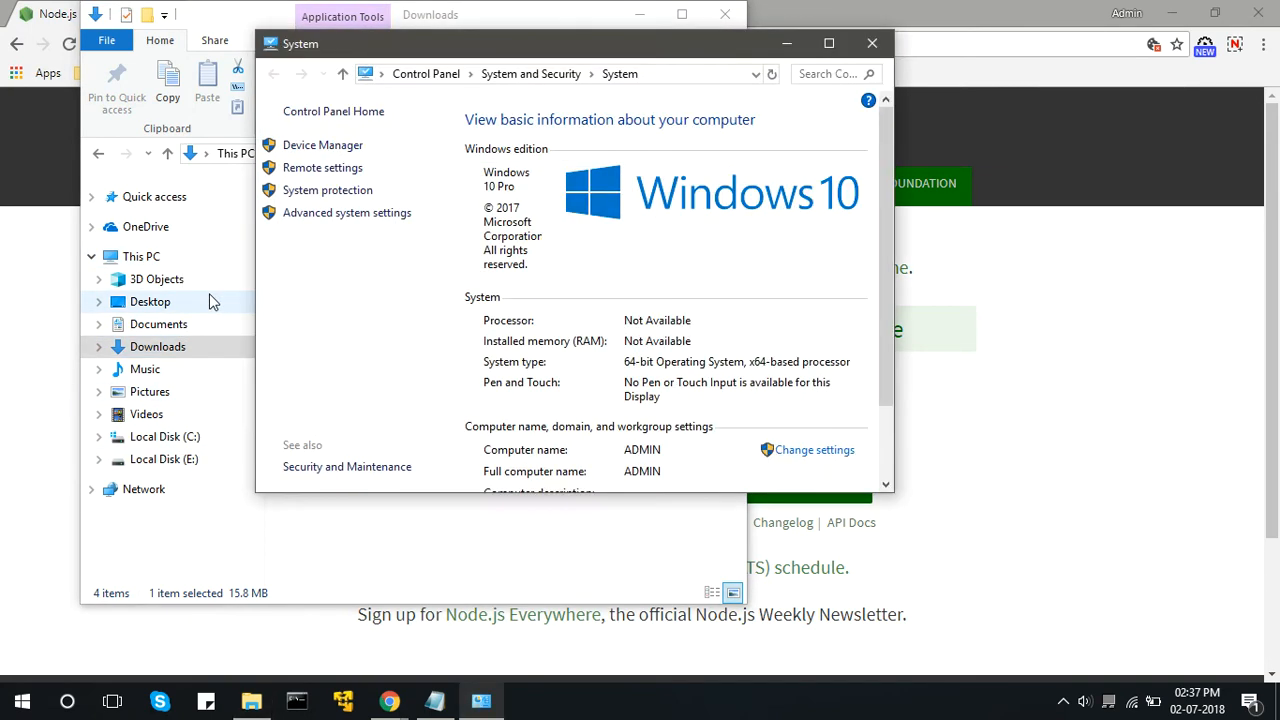
{"action": "left_click", "coordinate": [340, 214]}
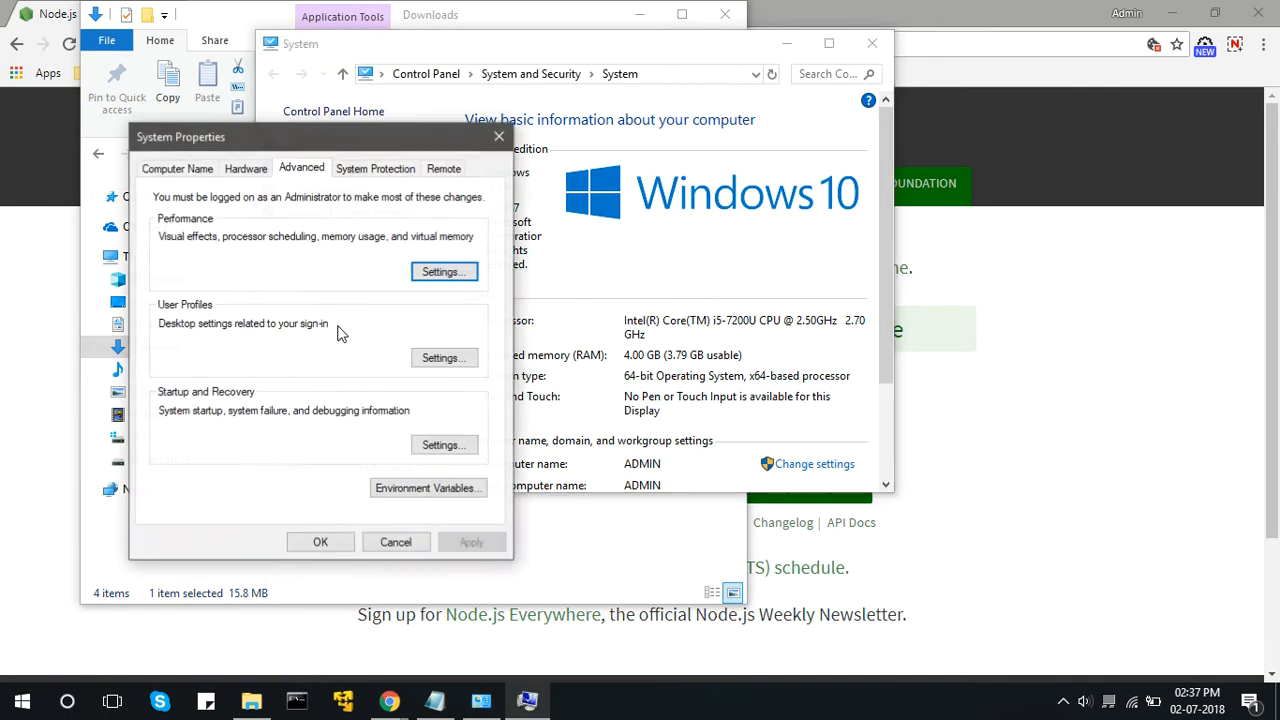
{"action": "left_click", "coordinate": [420, 488]}
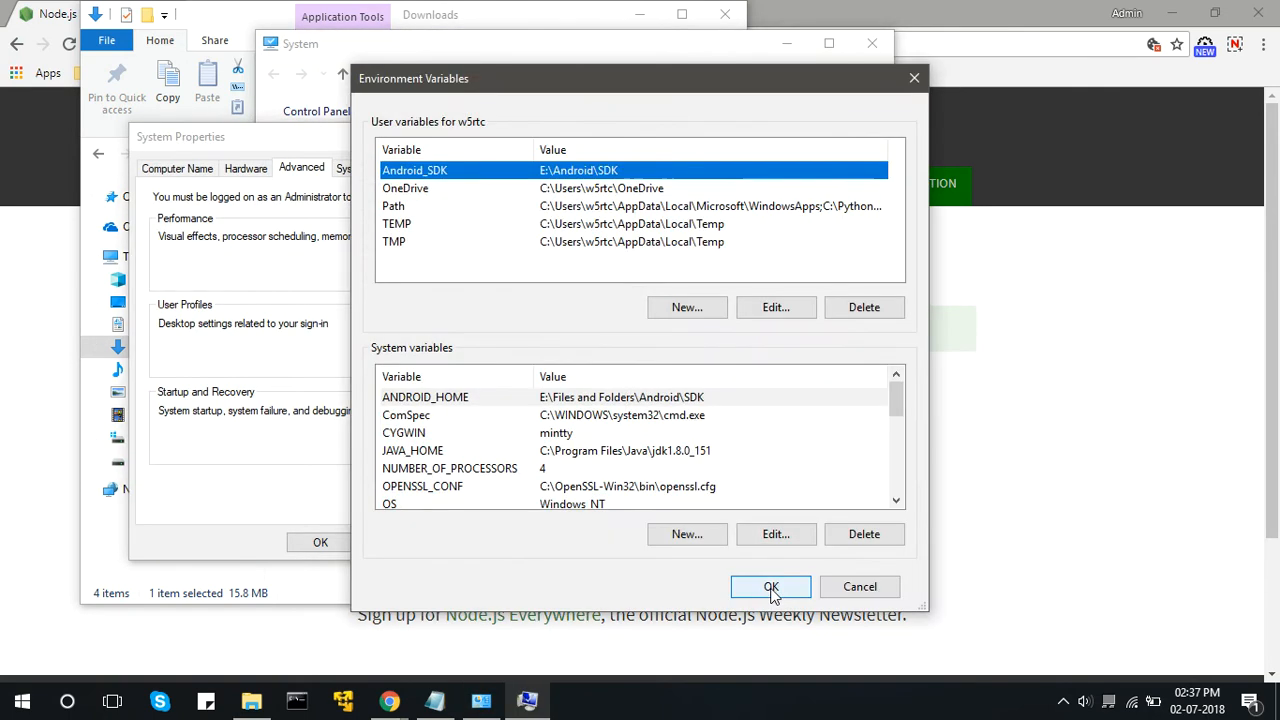
Open the system Path variable and check its entries for C:\Program Files\nodejs\.
{"action": "left_click", "coordinate": [896, 500]}
{"action": "left_click", "coordinate": [896, 500]}
{"action": "left_click", "coordinate": [896, 500]}
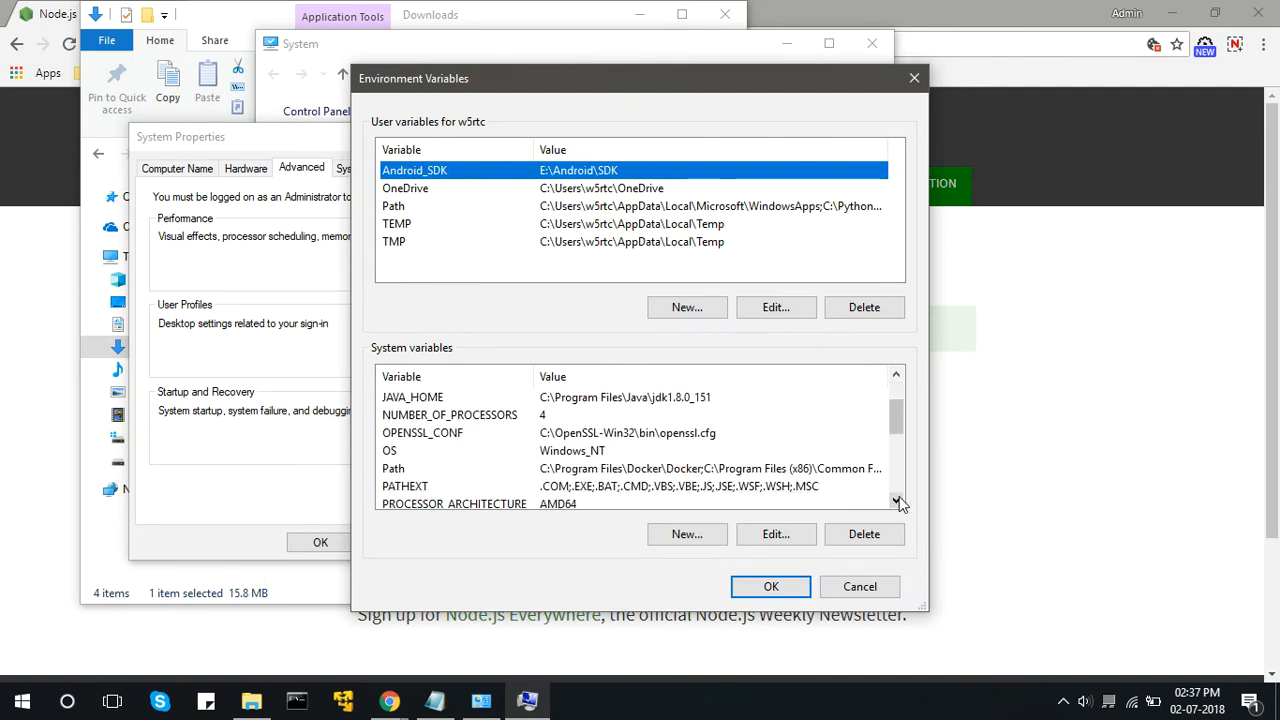
{"action": "double_click", "coordinate": [670, 470]}
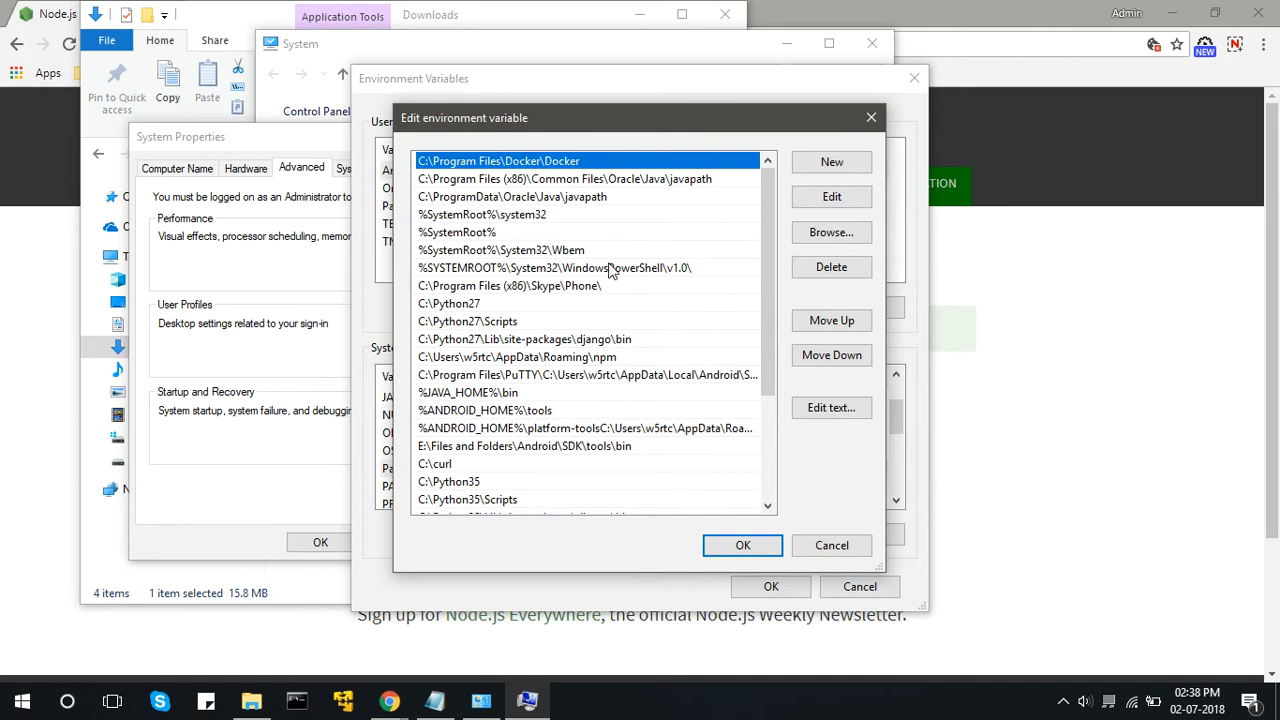
{"action": "left_click_drag", "start_coordinate": [770, 265], "coordinate": [772, 390]}
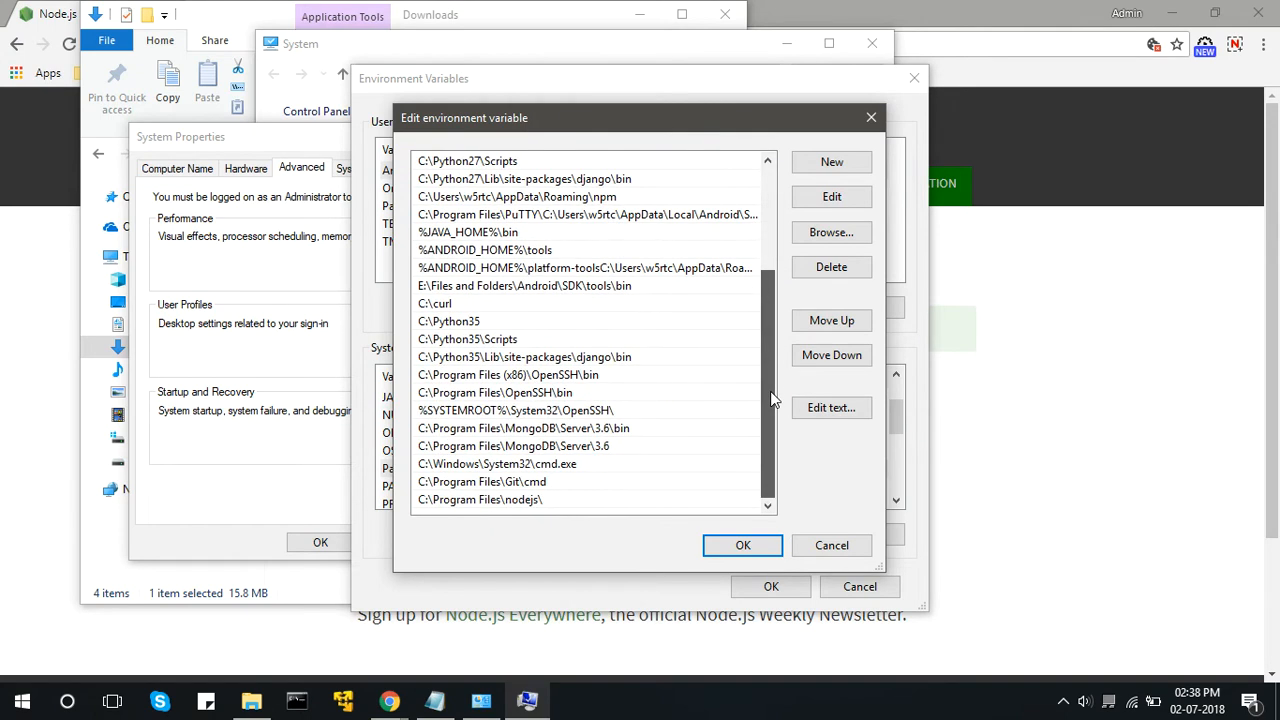
{"action": "left_click", "coordinate": [424, 503]}
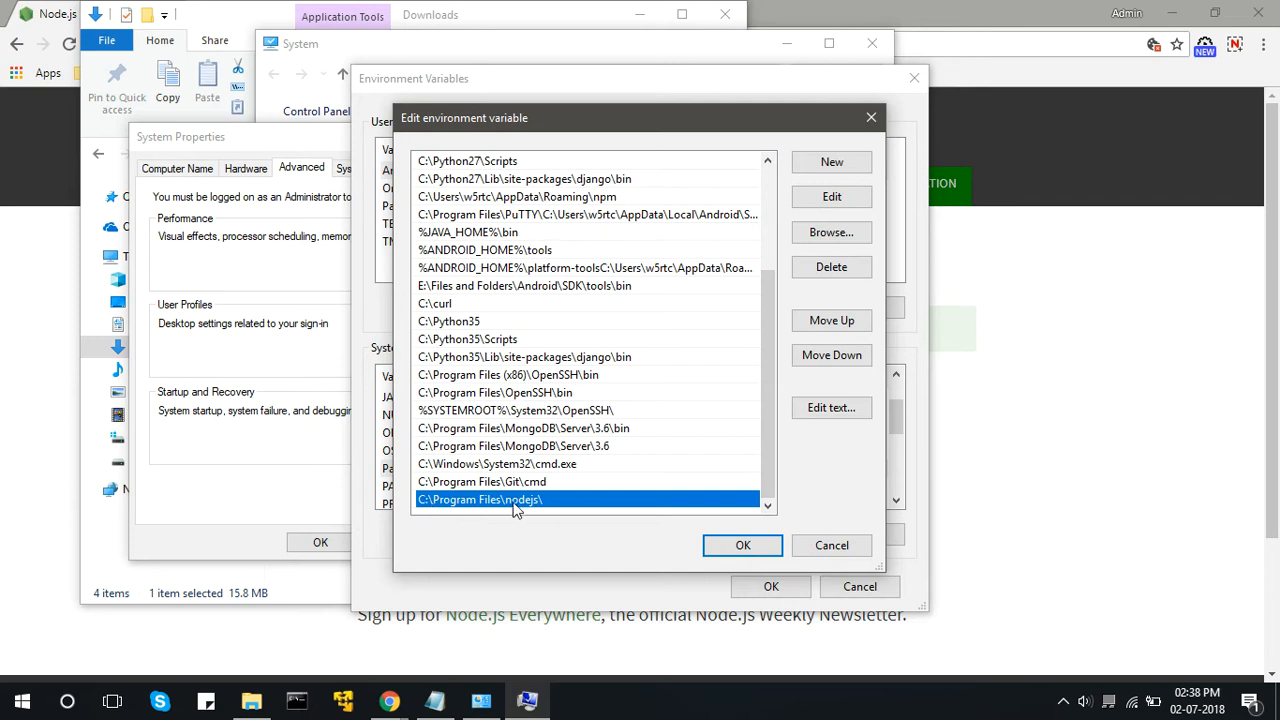
Confirm and close the environment variable and system windows, and minimize the Downloads folder.
{"action": "left_click", "coordinate": [725, 549]}
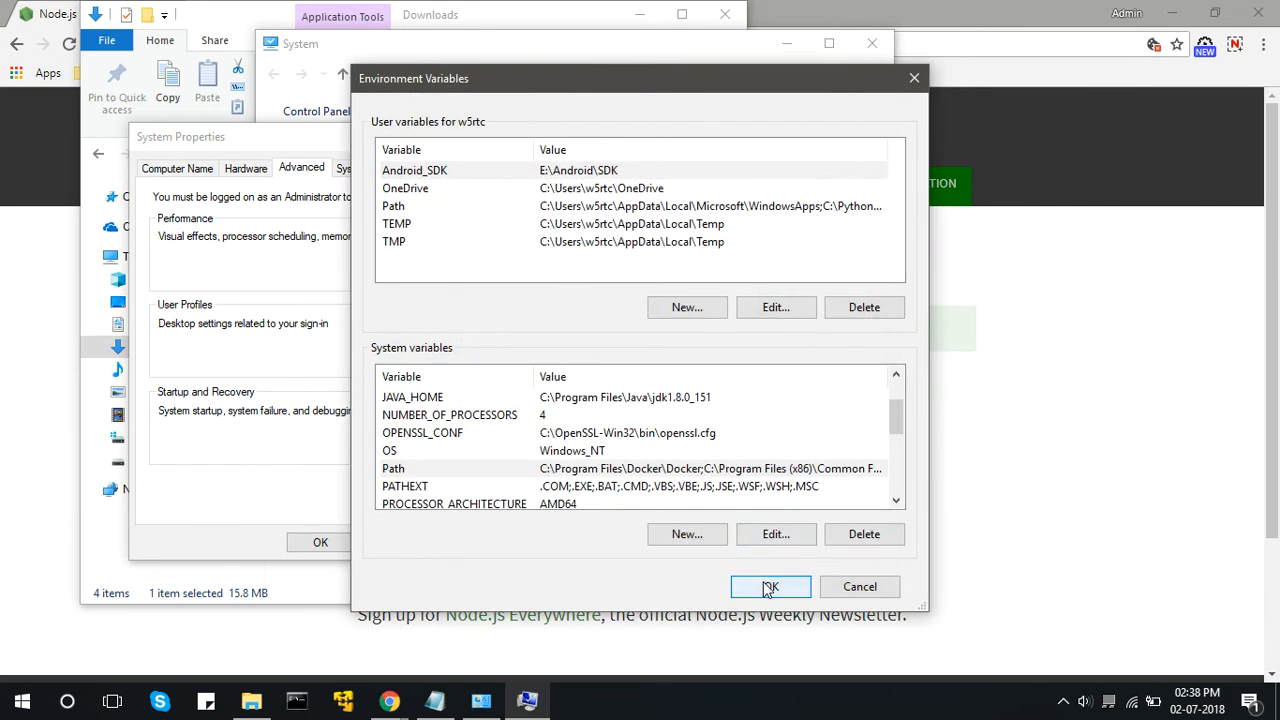
{"action": "left_click", "coordinate": [768, 586]}
{"action": "left_click", "coordinate": [320, 543]}
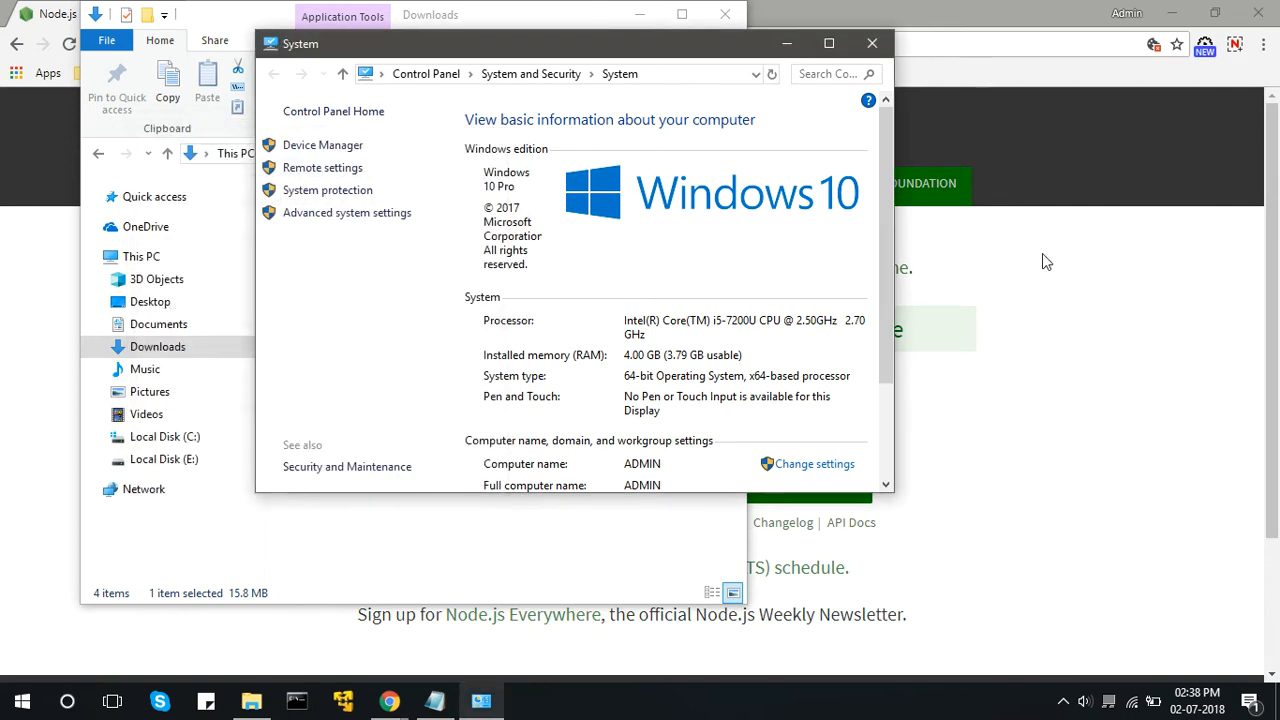
{"action": "left_click", "coordinate": [870, 45]}
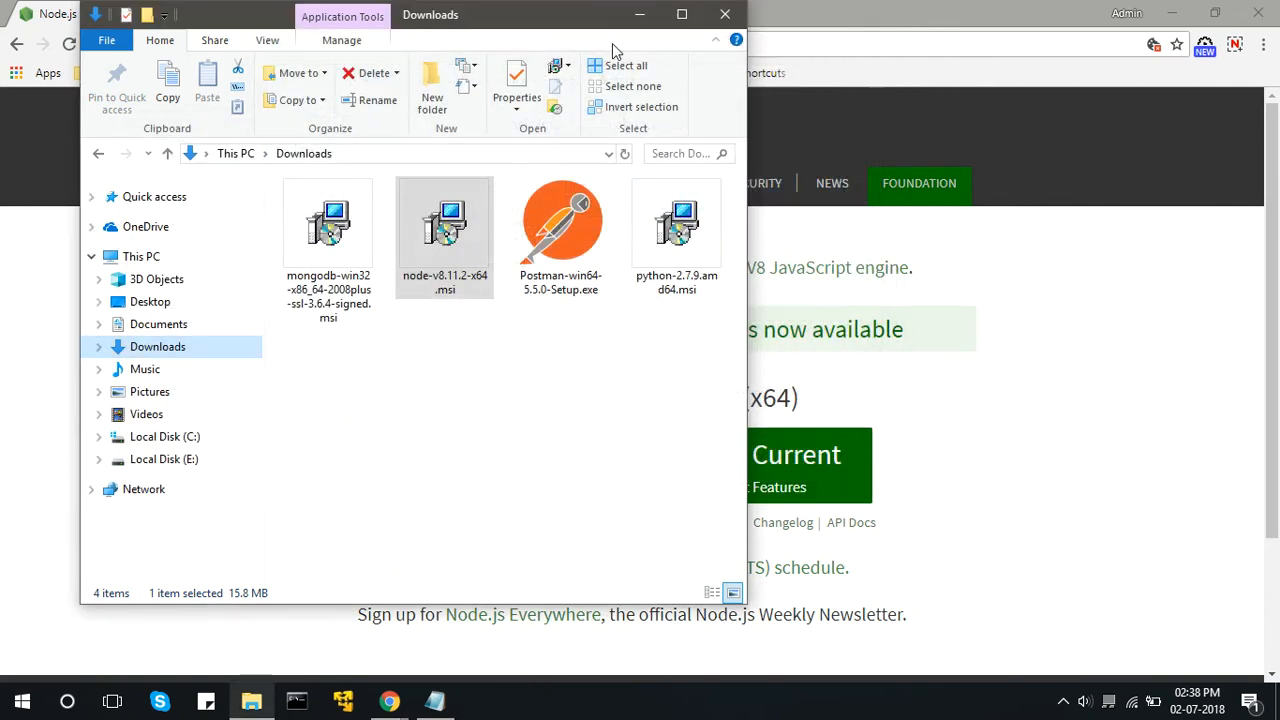
{"action": "left_click", "coordinate": [640, 16]}
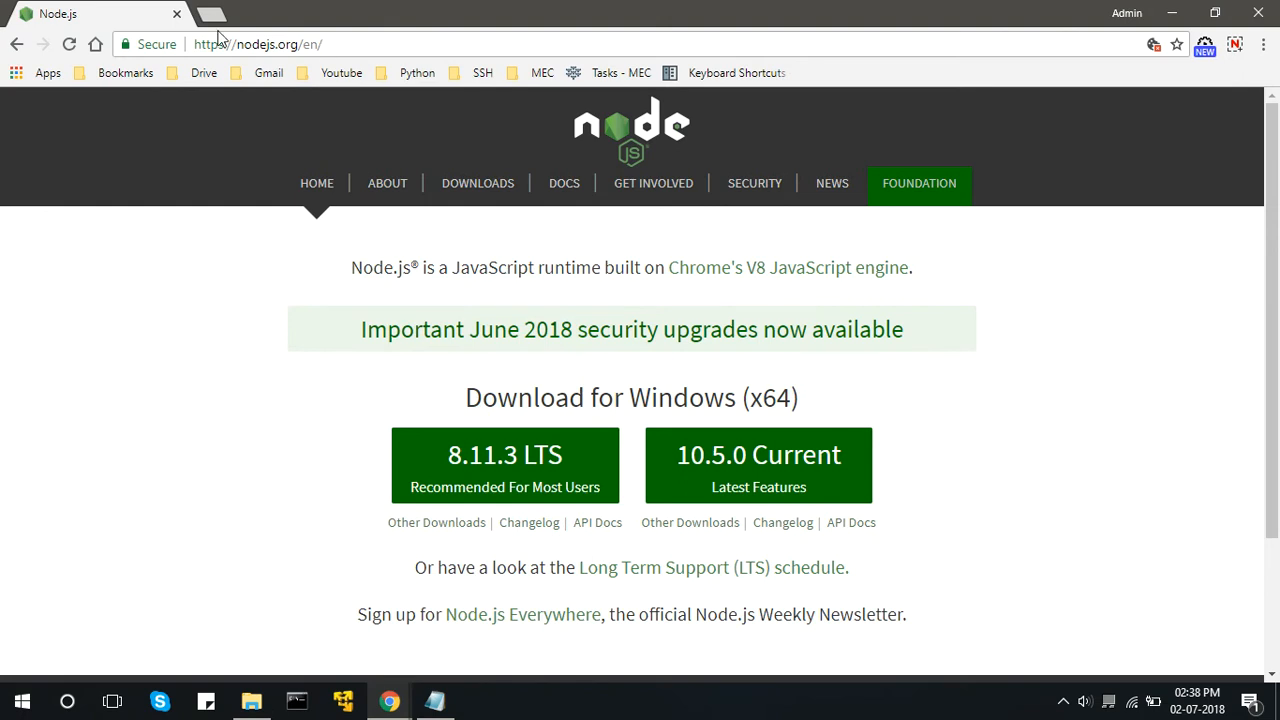
Open the MongoDB download center using the link from Videos link.txt and show the Community Server downloads.
{"action": "left_click", "coordinate": [333, 44]}
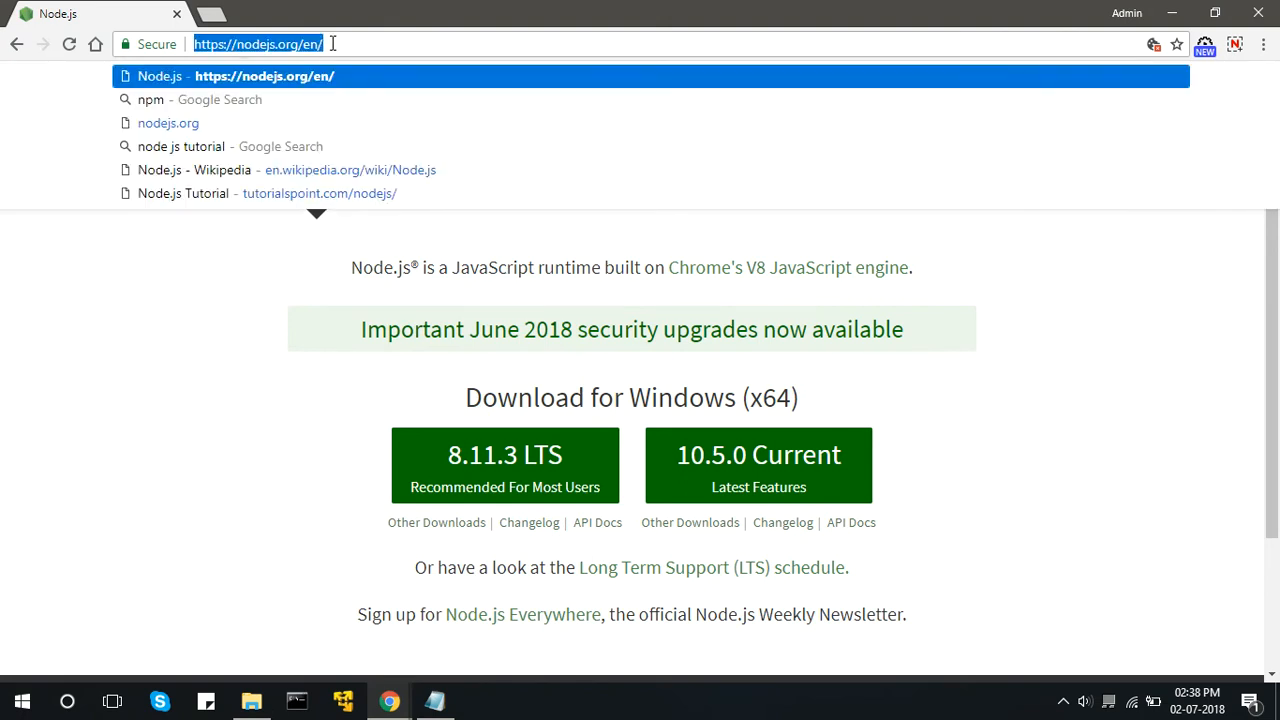
{"action": "left_click", "coordinate": [434, 701]}
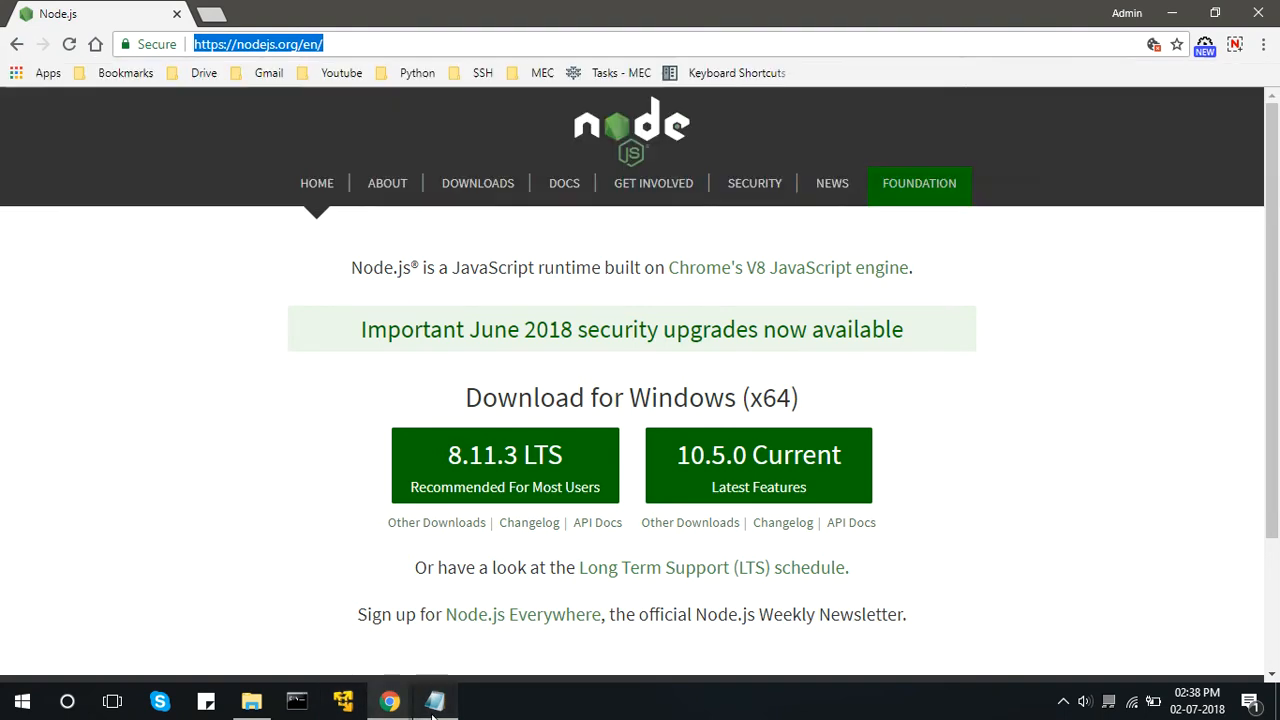
{"action": "left_click_drag", "start_coordinate": [926, 277], "coordinate": [487, 270]}
{"action": "key", "text": "ctrl+c"}
{"action": "left_click", "coordinate": [396, 43]}
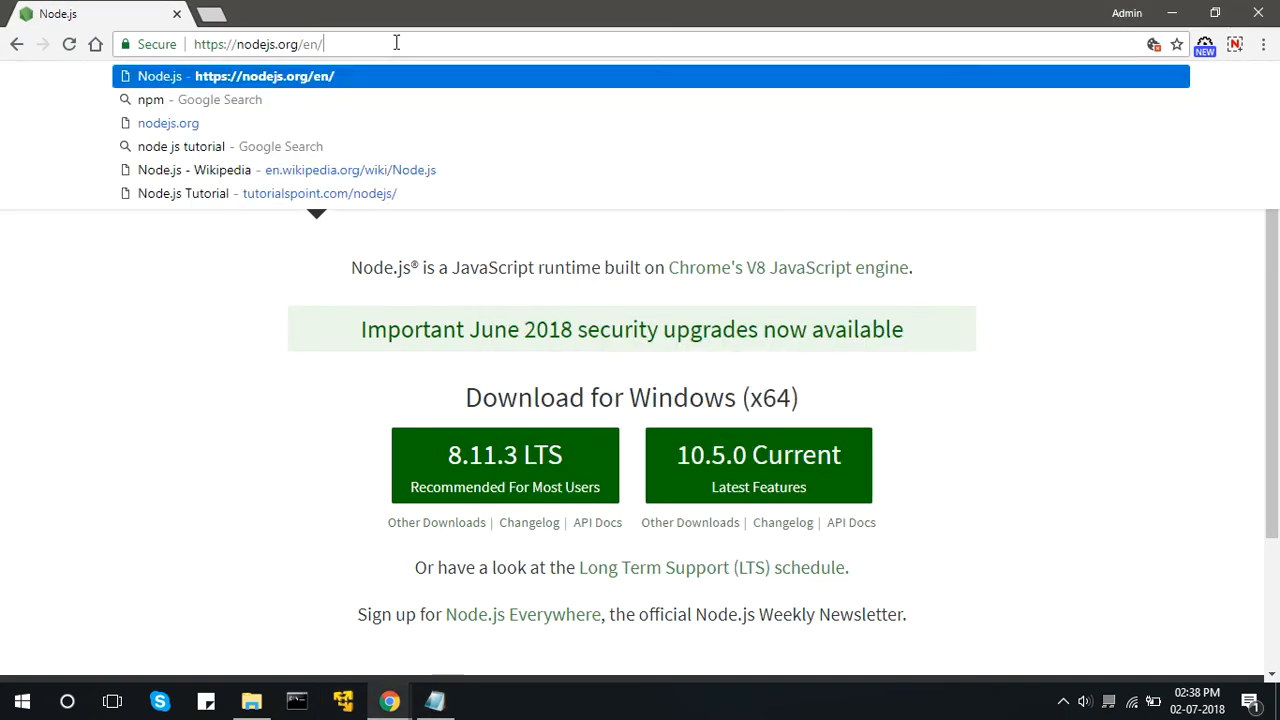
{"action": "left_click", "coordinate": [396, 43]}
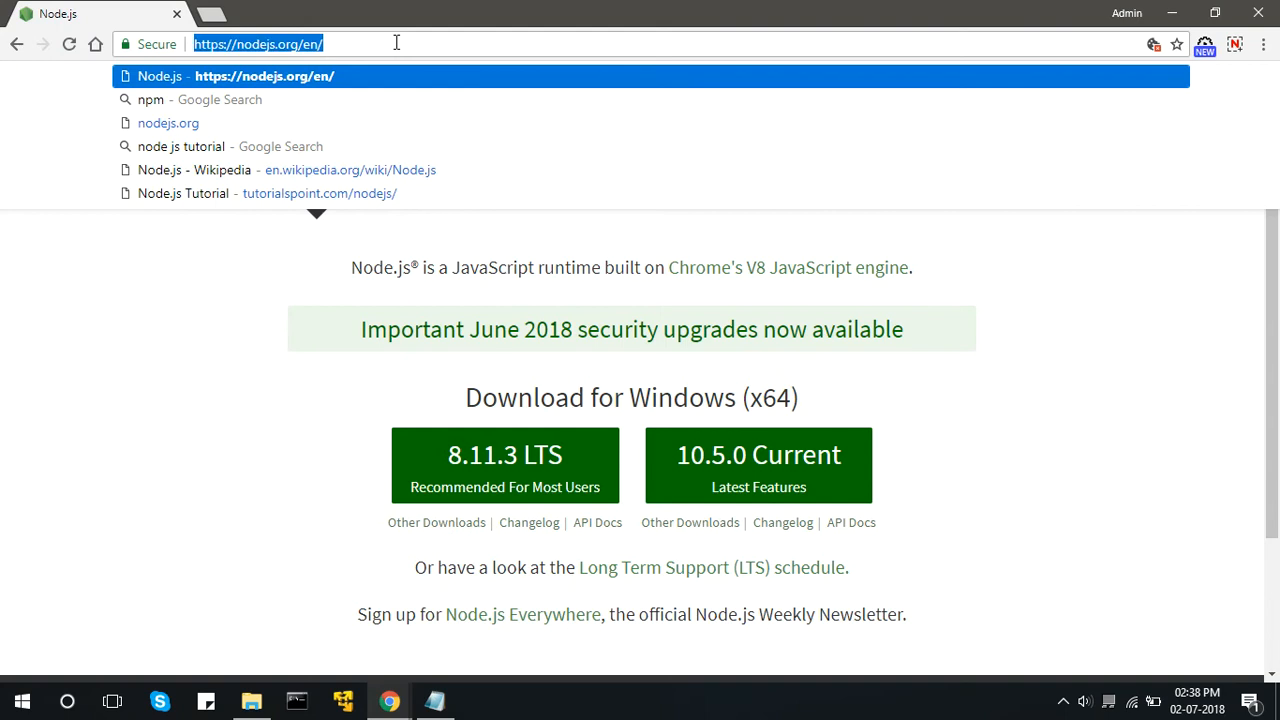
{"action": "key", "text": "ctrl+v"}
{"action": "key", "text": "Return"}
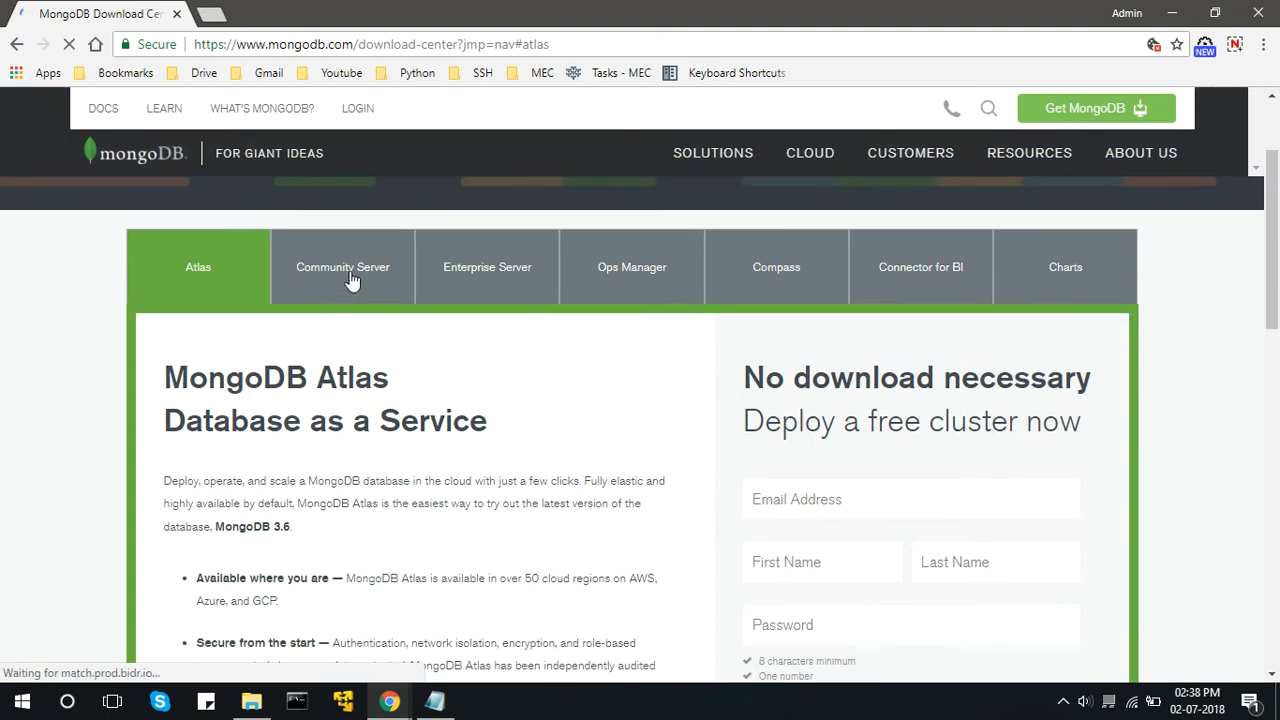
{"action": "left_click", "coordinate": [343, 276]}
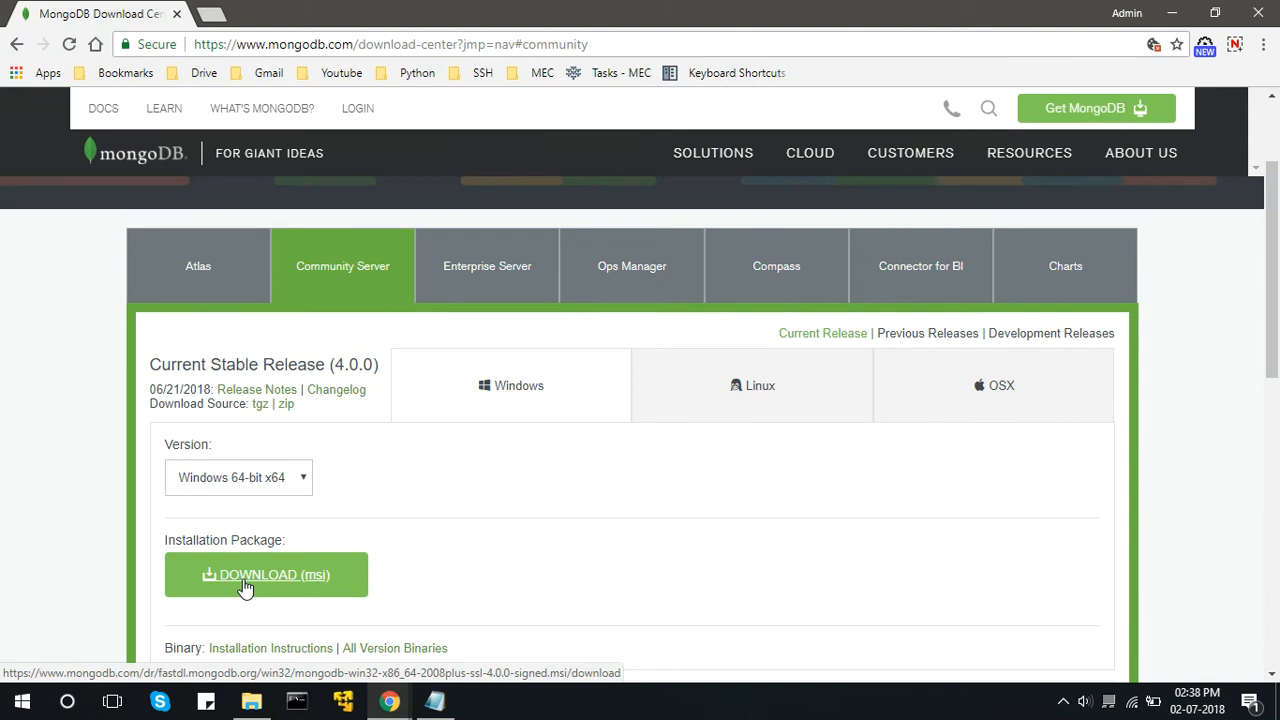
Launch the MongoDB installer mongodb-win32-x86_64-2008plus-ssl-3.6.4-signed.msi from the Downloads folder.
{"action": "mouse_move", "coordinate": [252, 702]}
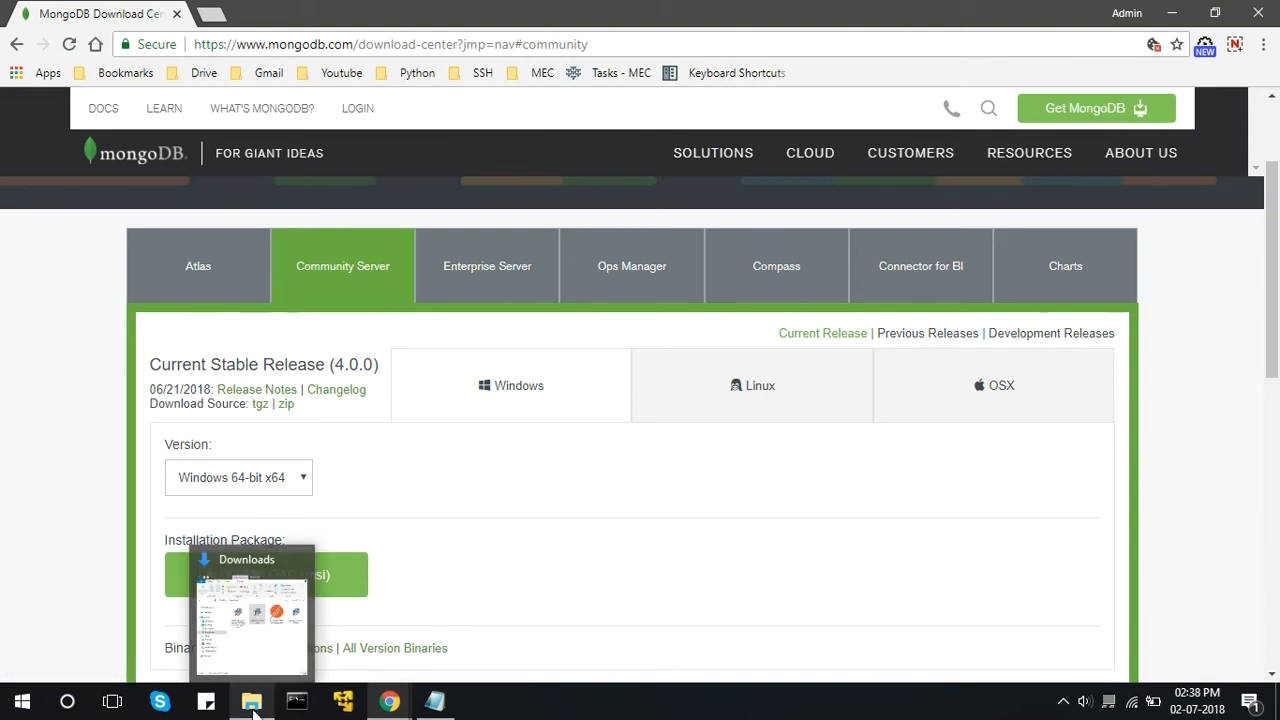
{"action": "left_click", "coordinate": [252, 702]}
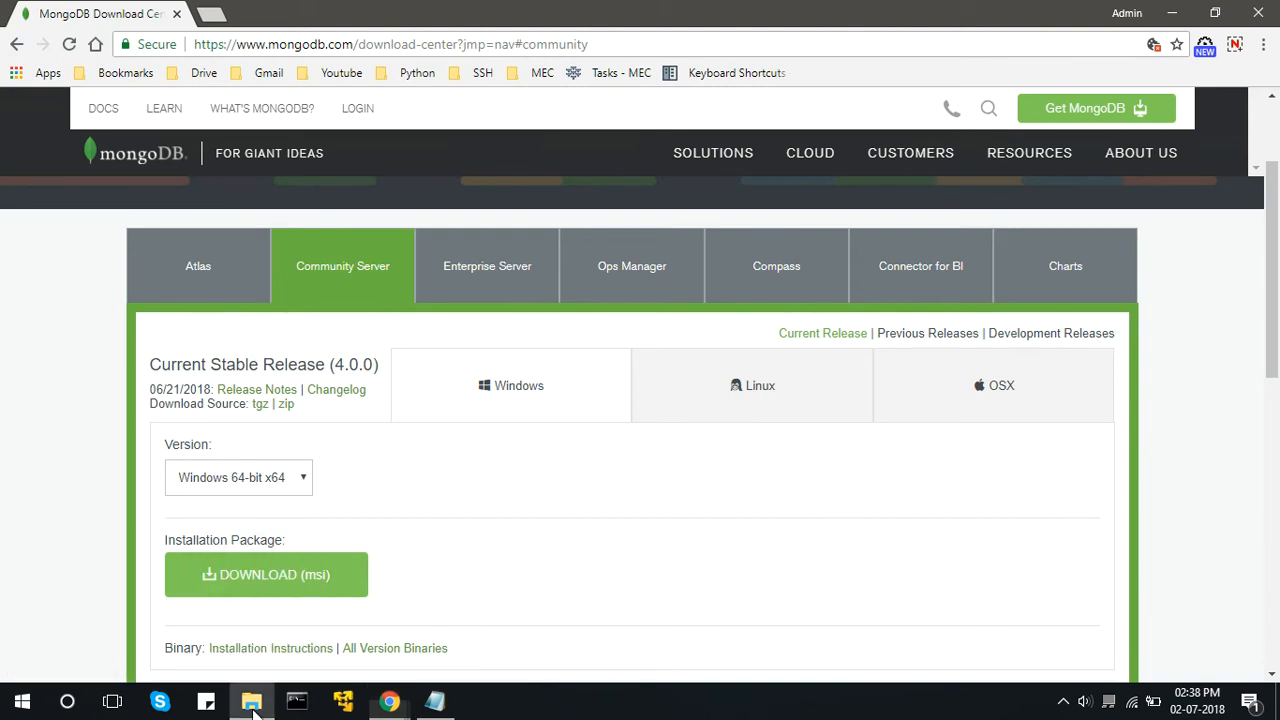
{"action": "left_click", "coordinate": [346, 257]}
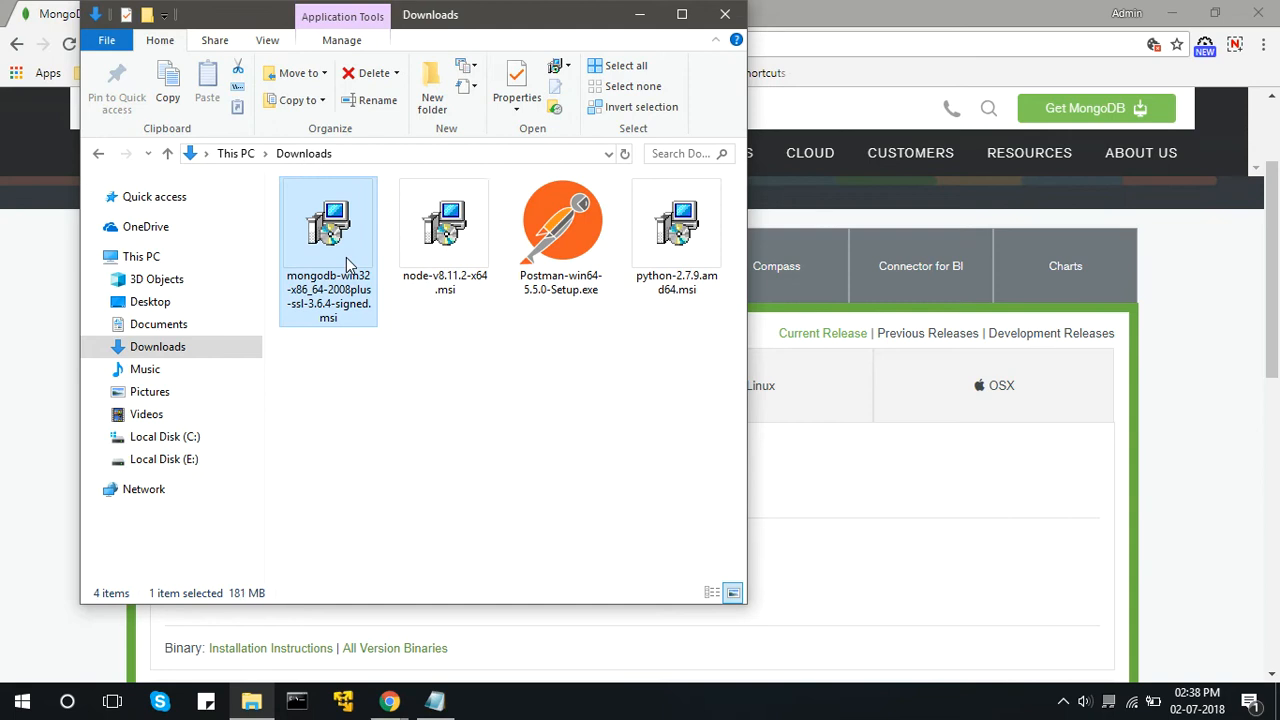
{"action": "double_click", "coordinate": [343, 225]}
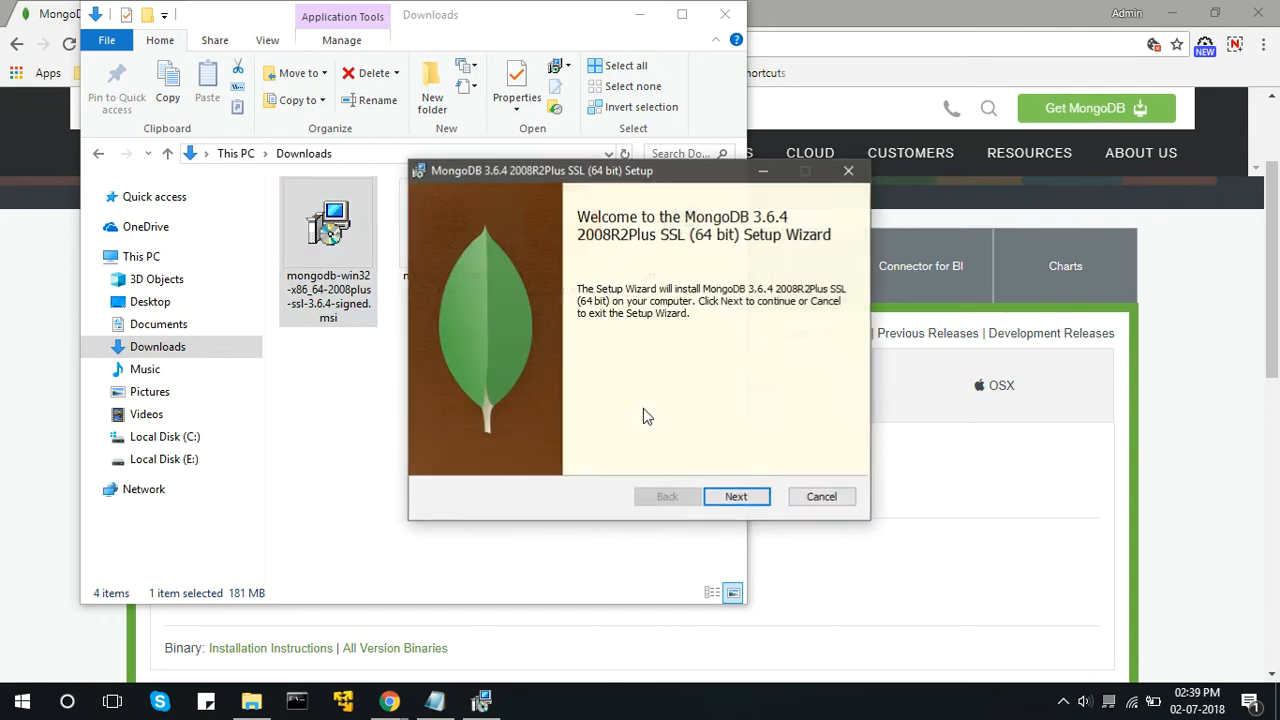
Accept the licence agreement in the MongoDB 3.6.4 setup wizard and choose the Complete setup type.
{"action": "left_click", "coordinate": [745, 497]}
{"action": "left_click", "coordinate": [585, 455]}
{"action": "left_click", "coordinate": [736, 497]}
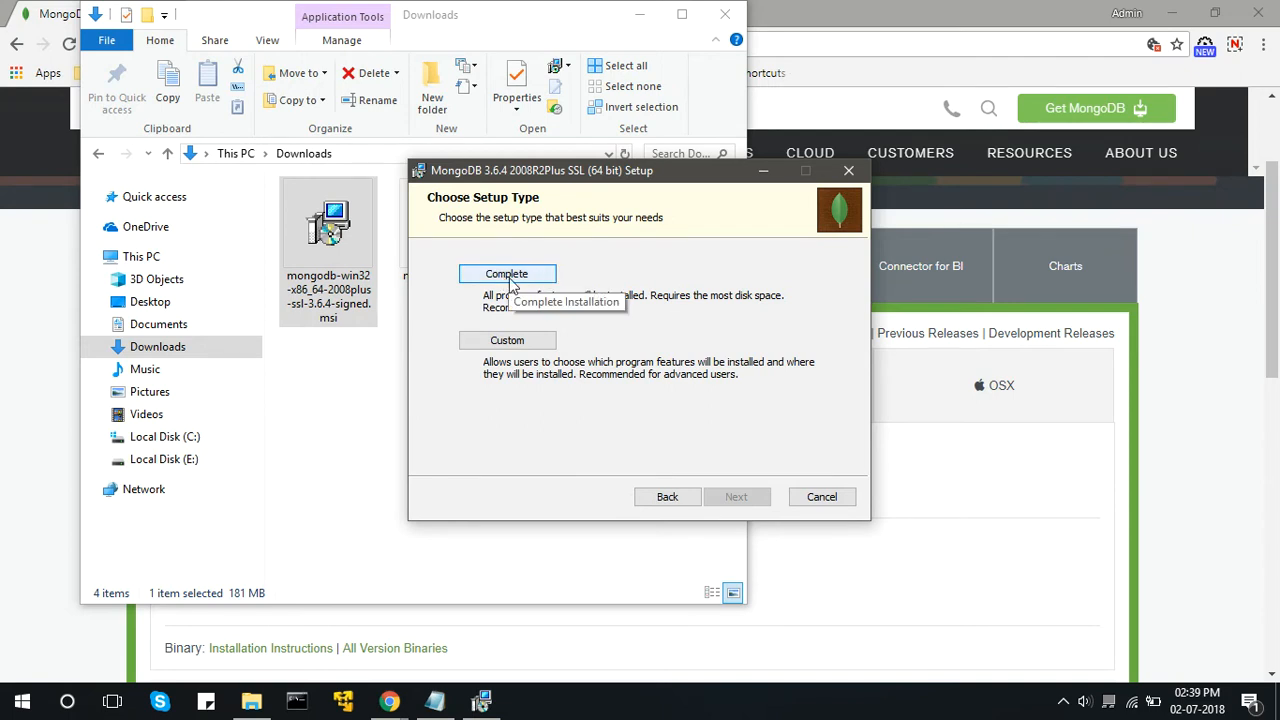
{"action": "left_click", "coordinate": [508, 276]}
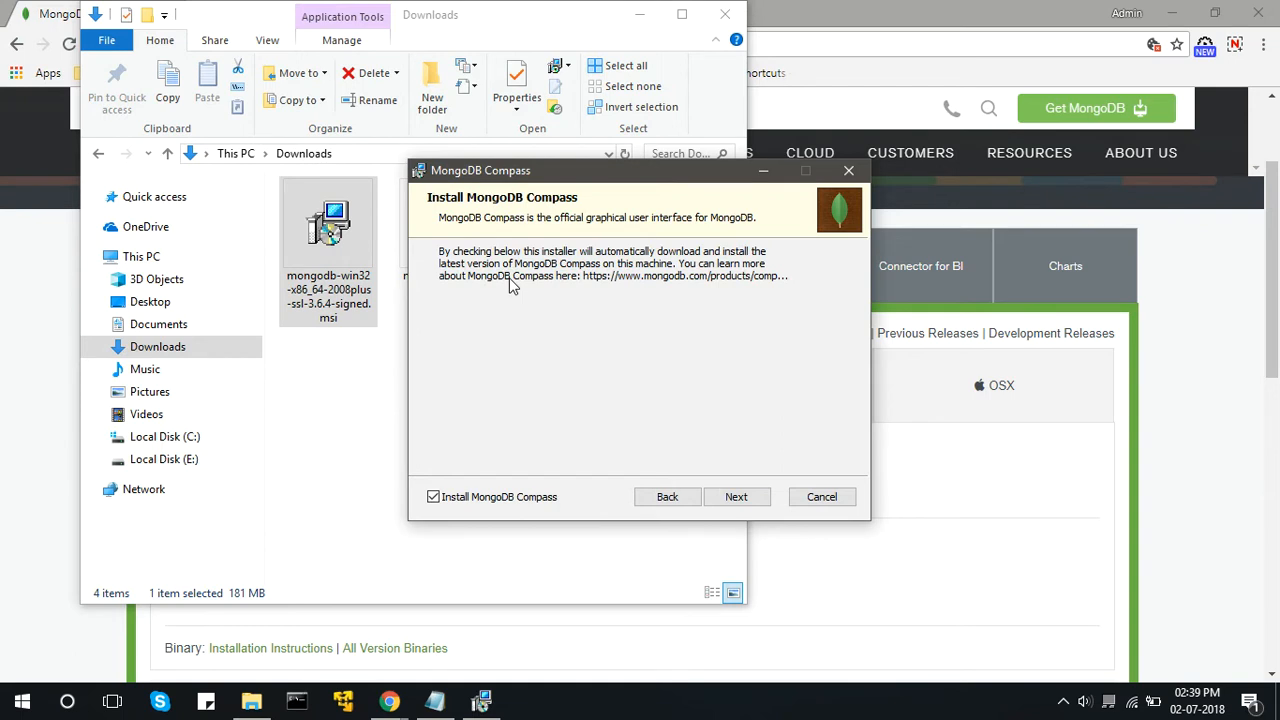
Exclude MongoDB Compass, install MongoDB 3.6.4 and finish the setup wizard.
{"action": "left_click", "coordinate": [434, 498]}
{"action": "left_click", "coordinate": [729, 500]}
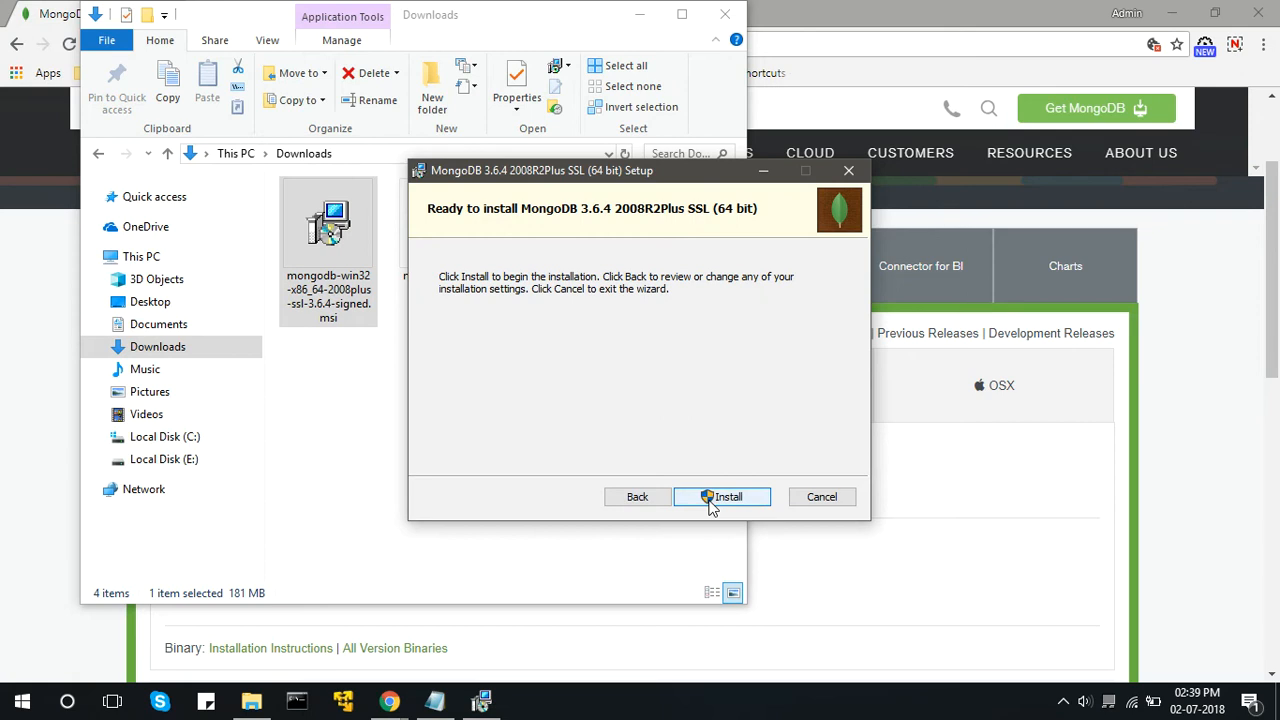
{"action": "left_click", "coordinate": [710, 500]}
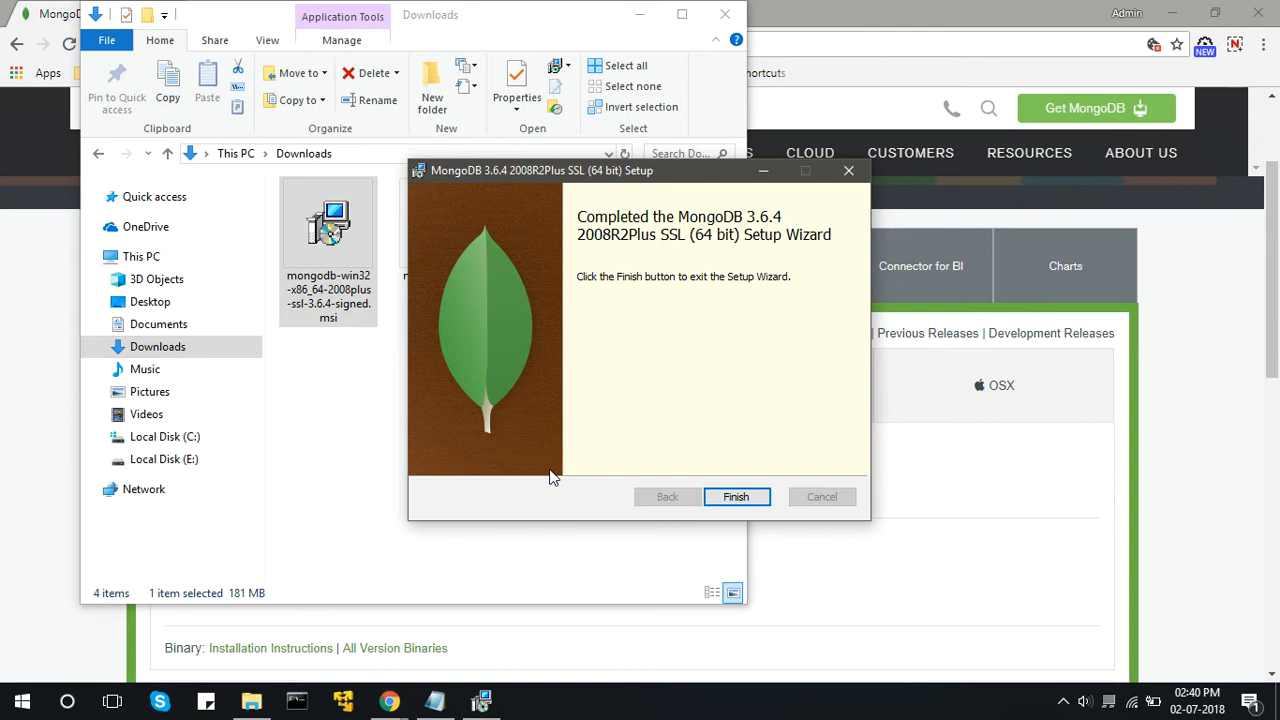
{"action": "left_click", "coordinate": [735, 497]}
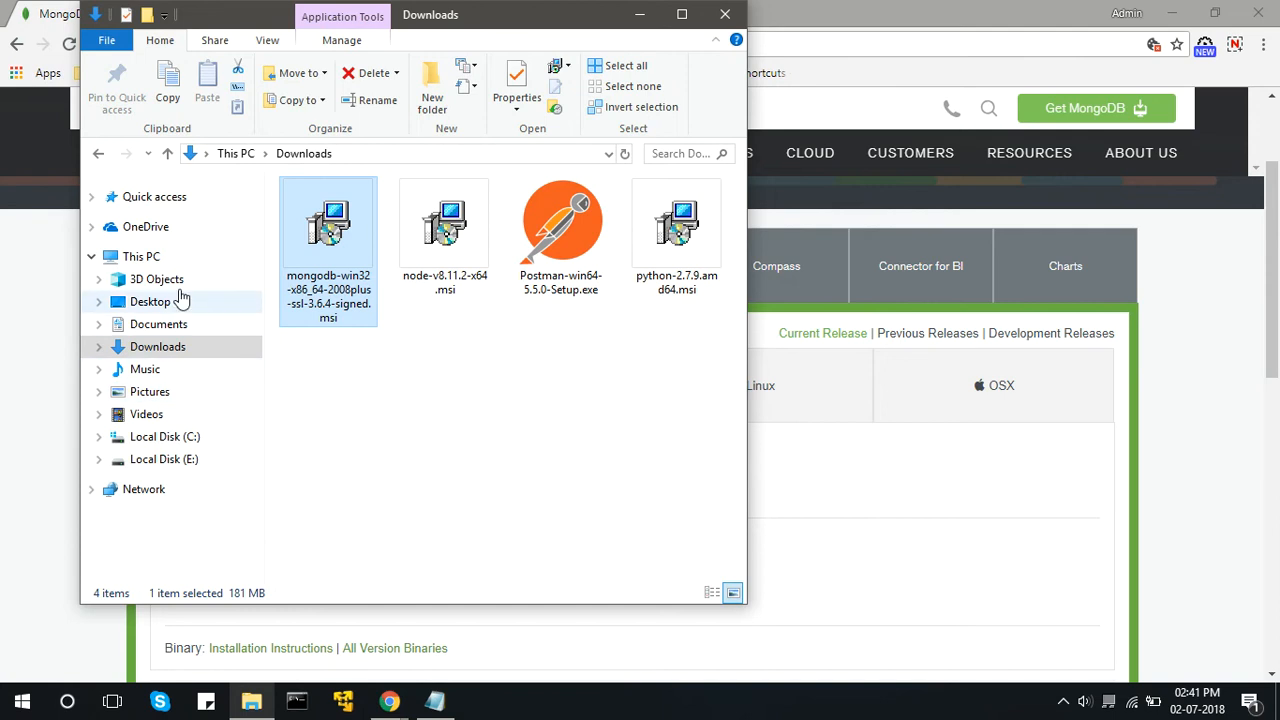
Open the system Path variable from This PC's properties and check its entries for the MongoDB Server 3.6 folders.
{"action": "right_click", "coordinate": [163, 262]}
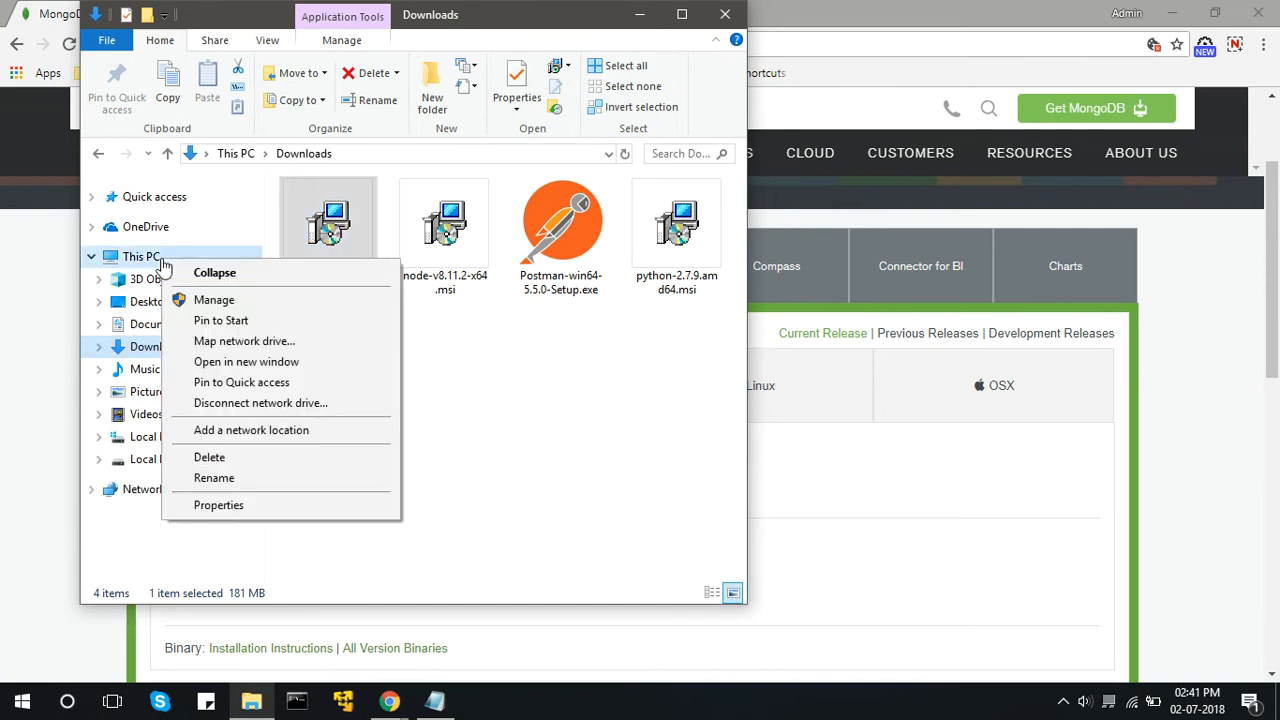
{"action": "left_click", "coordinate": [232, 504]}
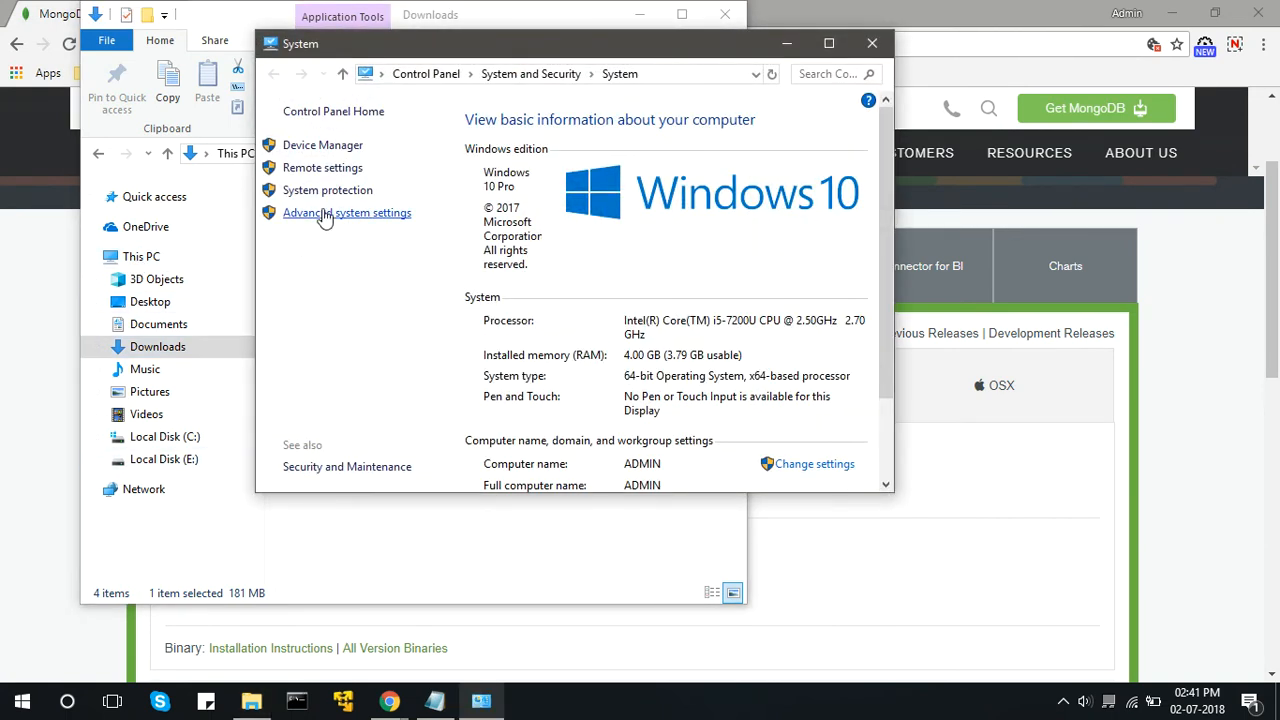
{"action": "left_click", "coordinate": [324, 214]}
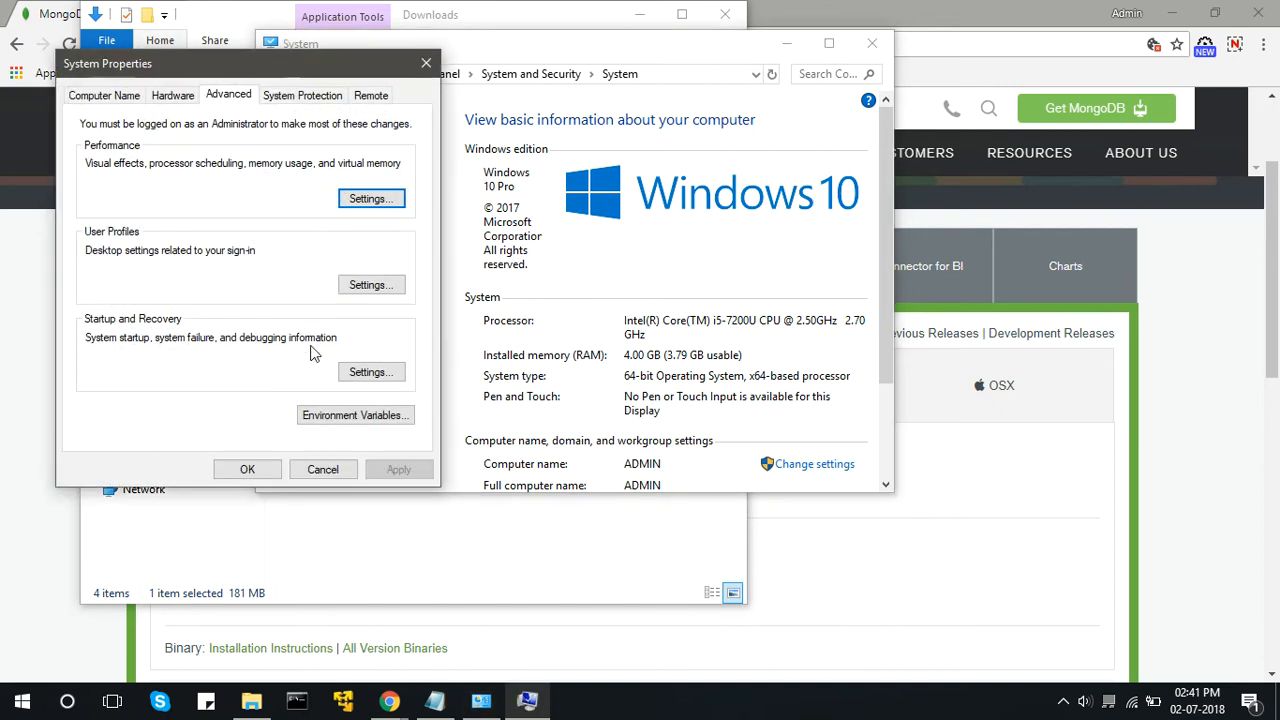
{"action": "left_click", "coordinate": [340, 425]}
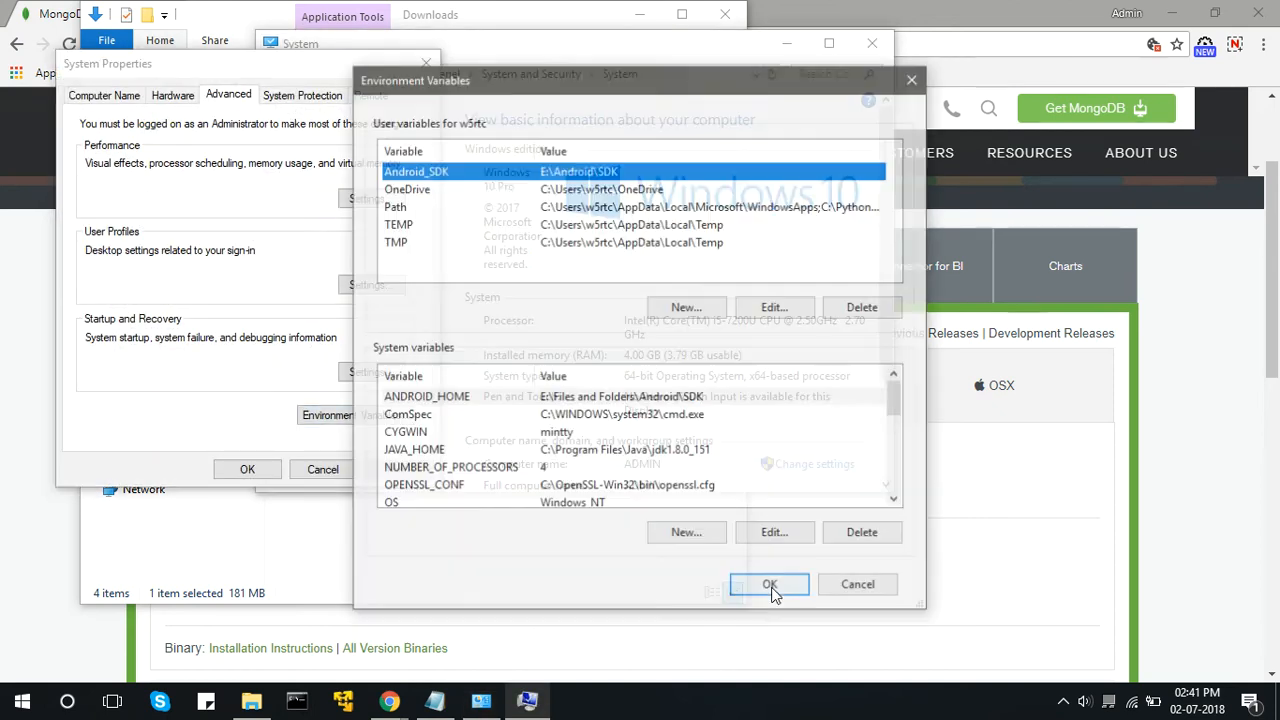
{"action": "left_click", "coordinate": [898, 505]}
{"action": "left_click", "coordinate": [898, 505]}
{"action": "left_click", "coordinate": [898, 505]}
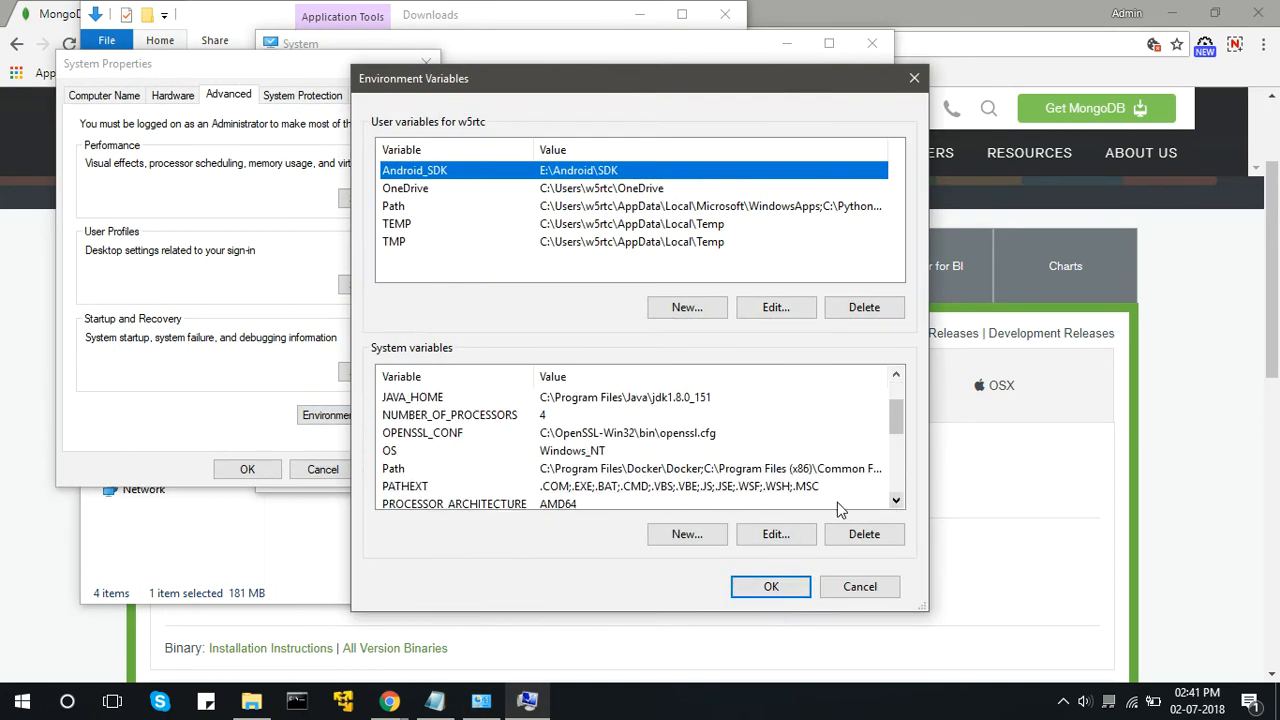
{"action": "double_click", "coordinate": [727, 468]}
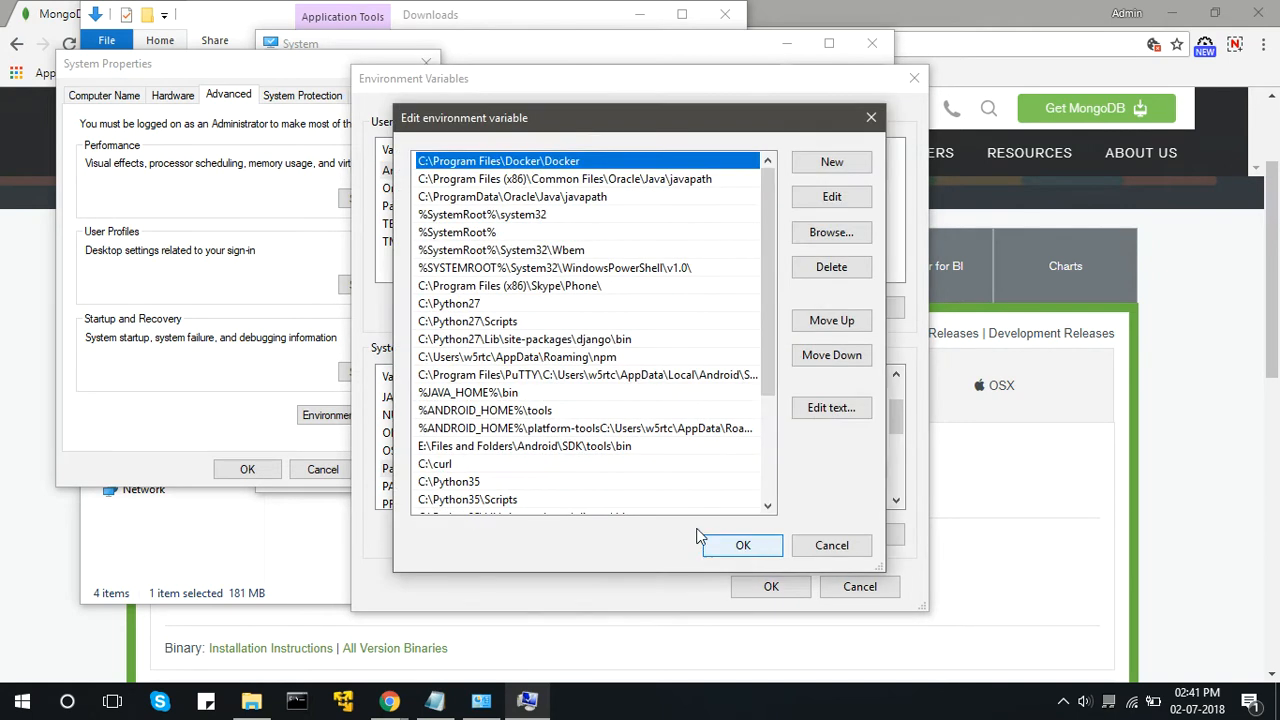
{"action": "left_click_drag", "start_coordinate": [770, 350], "coordinate": [788, 474]}
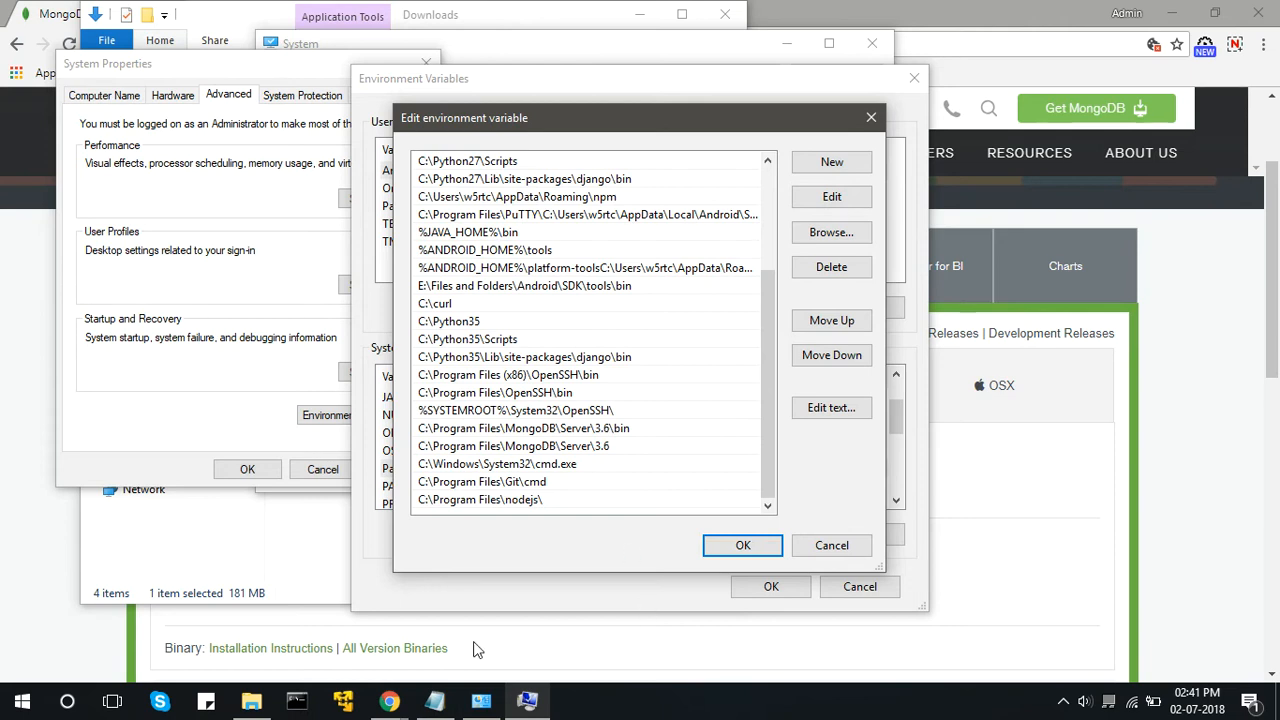
Start the MongoDB server with mongod in a Command Prompt window.
{"action": "left_click", "coordinate": [308, 703]}
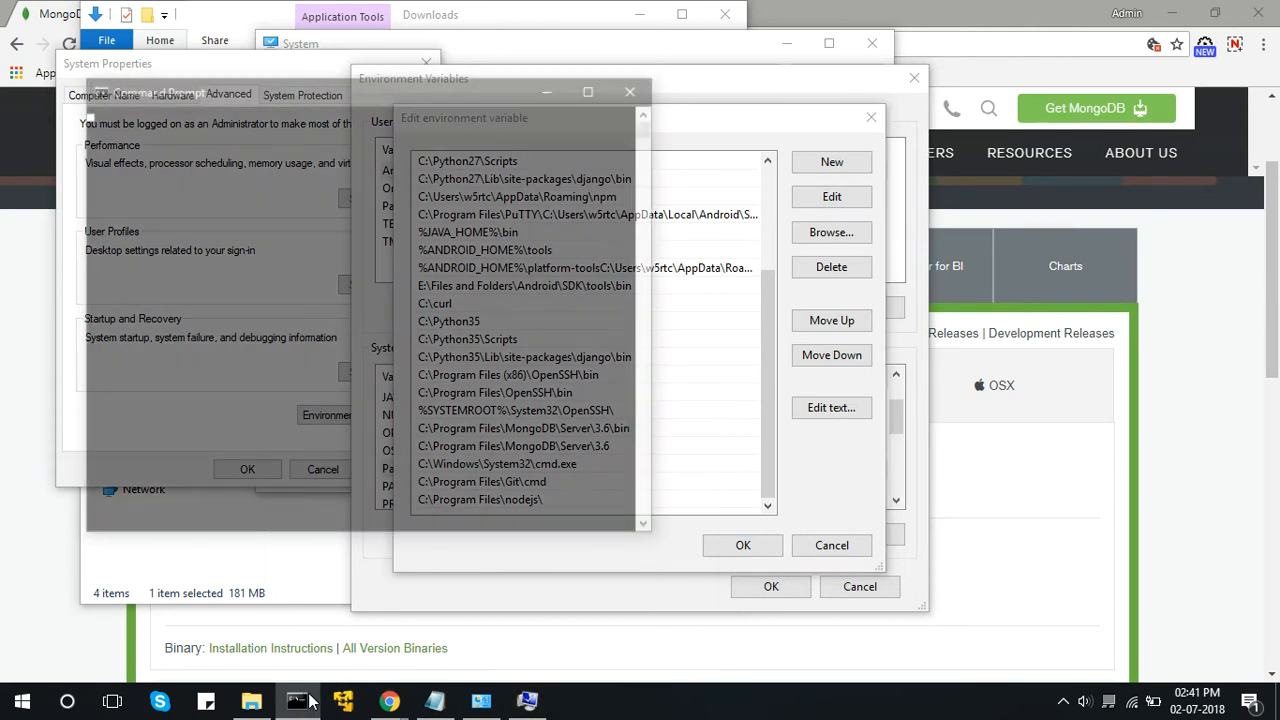
{"action": "type", "text": "mongod"}
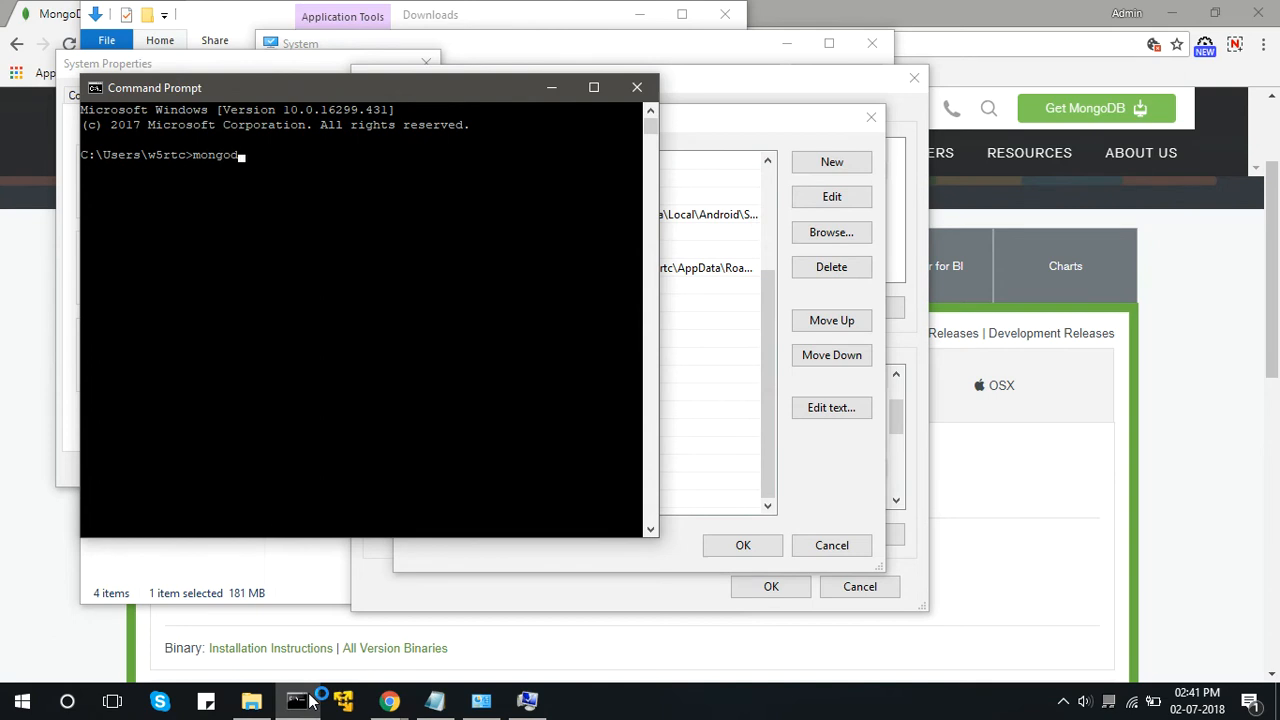
{"action": "key", "text": "Return"}
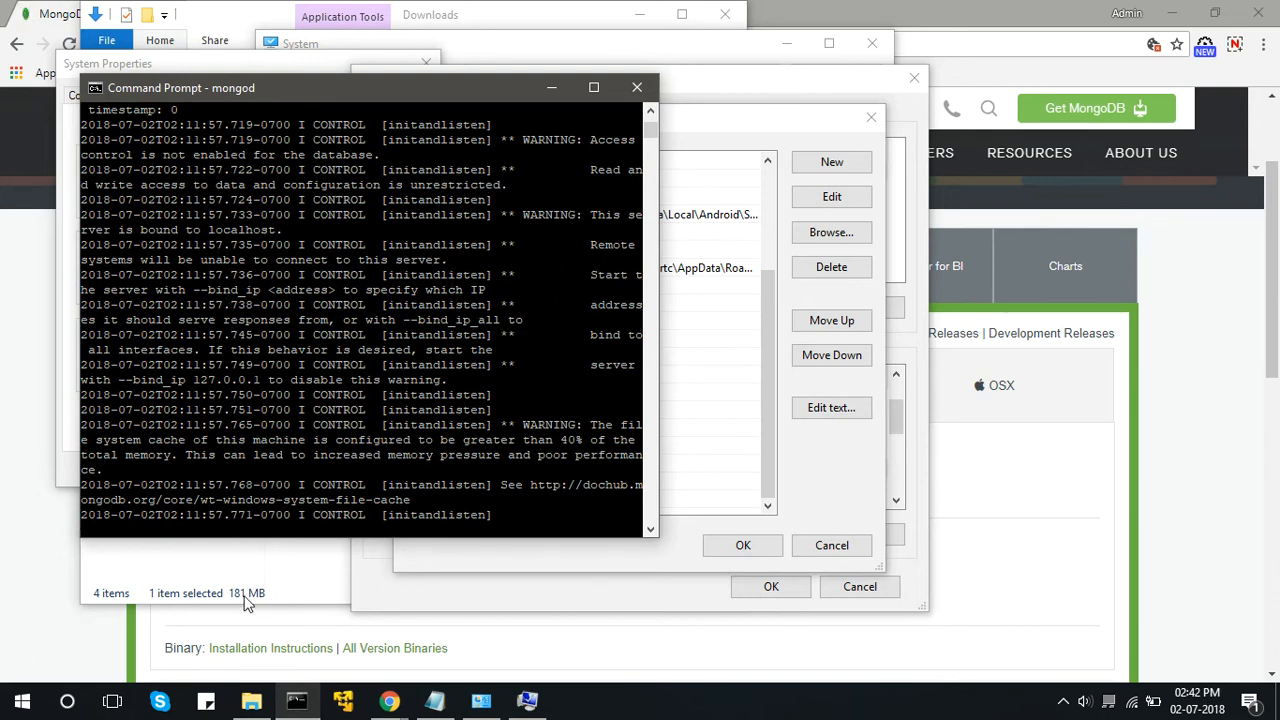
Connect to the server with mongo from a second Command Prompt window, and close both prompt windows after the test.
{"action": "right_click", "coordinate": [286, 704]}
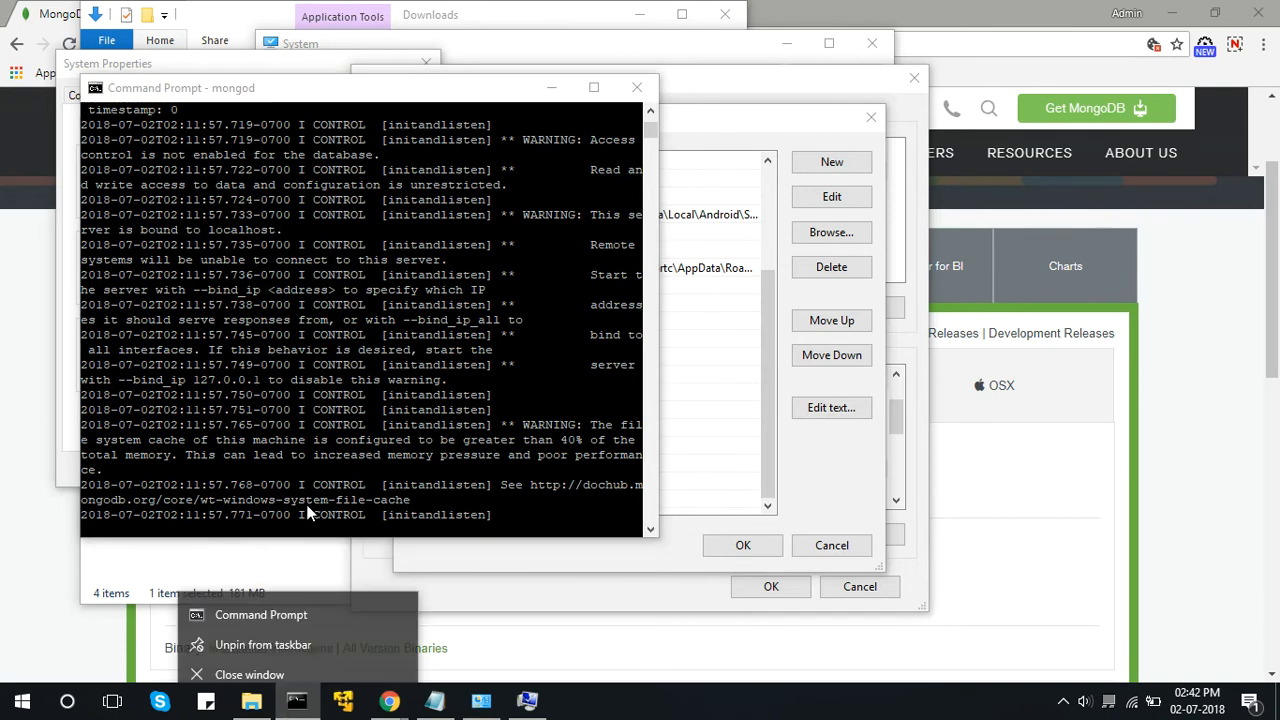
{"action": "left_click", "coordinate": [274, 608]}
{"action": "type", "text": "mongo"}
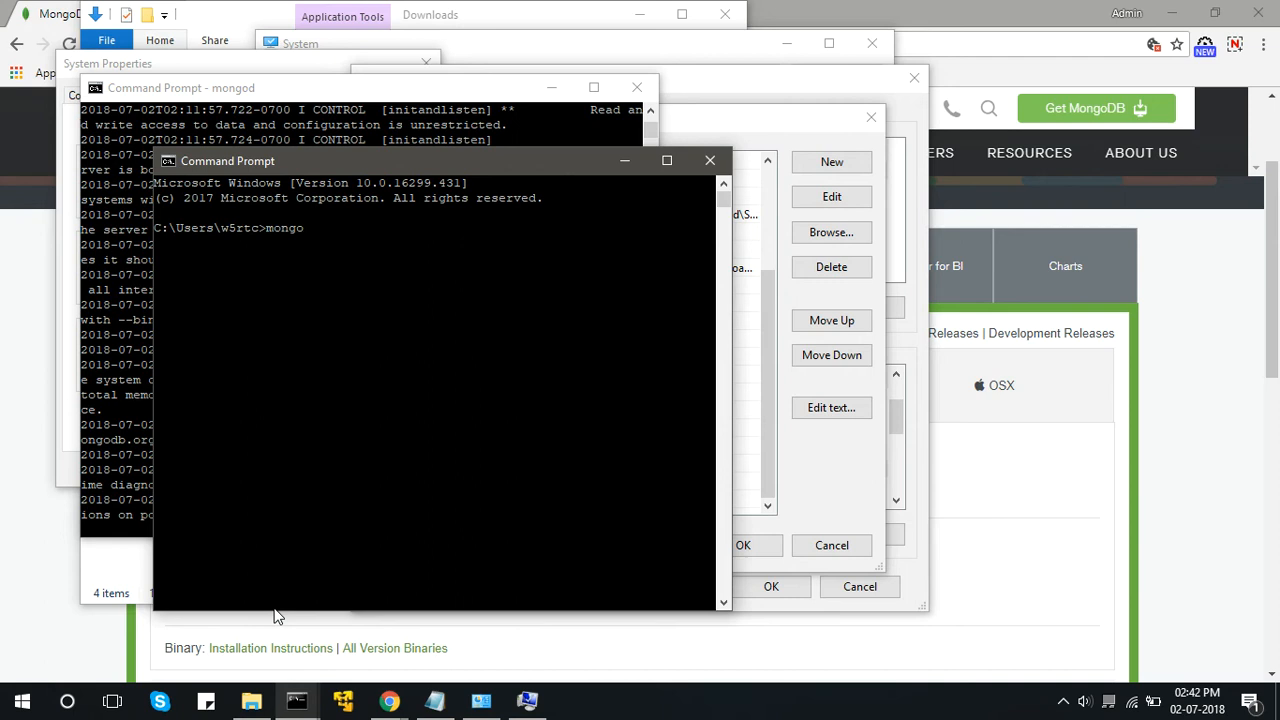
{"action": "key", "text": "Return"}
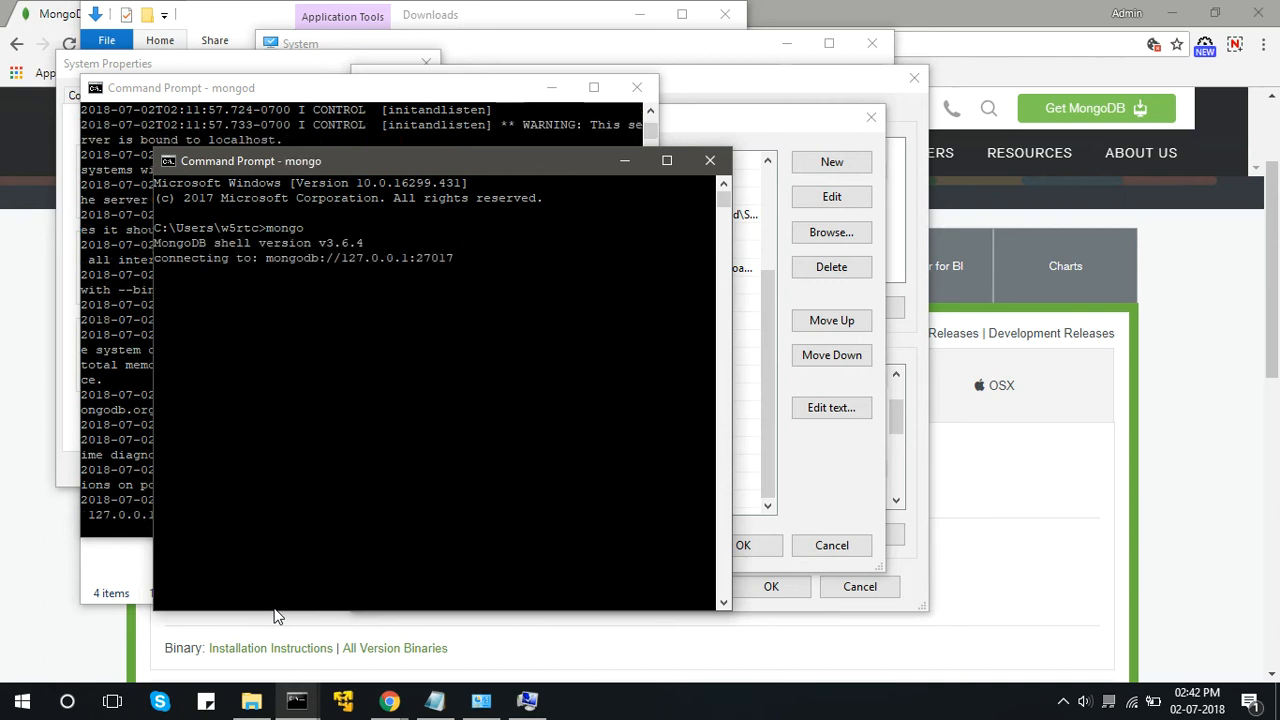
{"action": "type", "text": "use"}
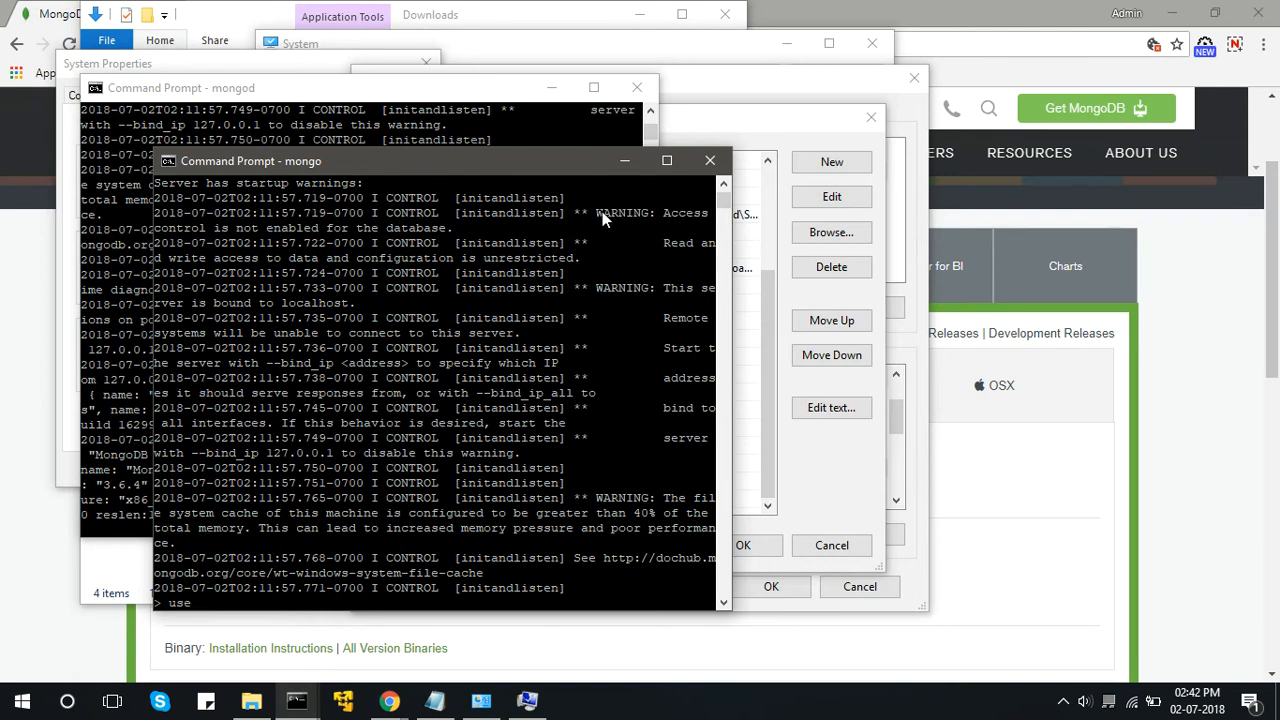
{"action": "left_click", "coordinate": [719, 166]}
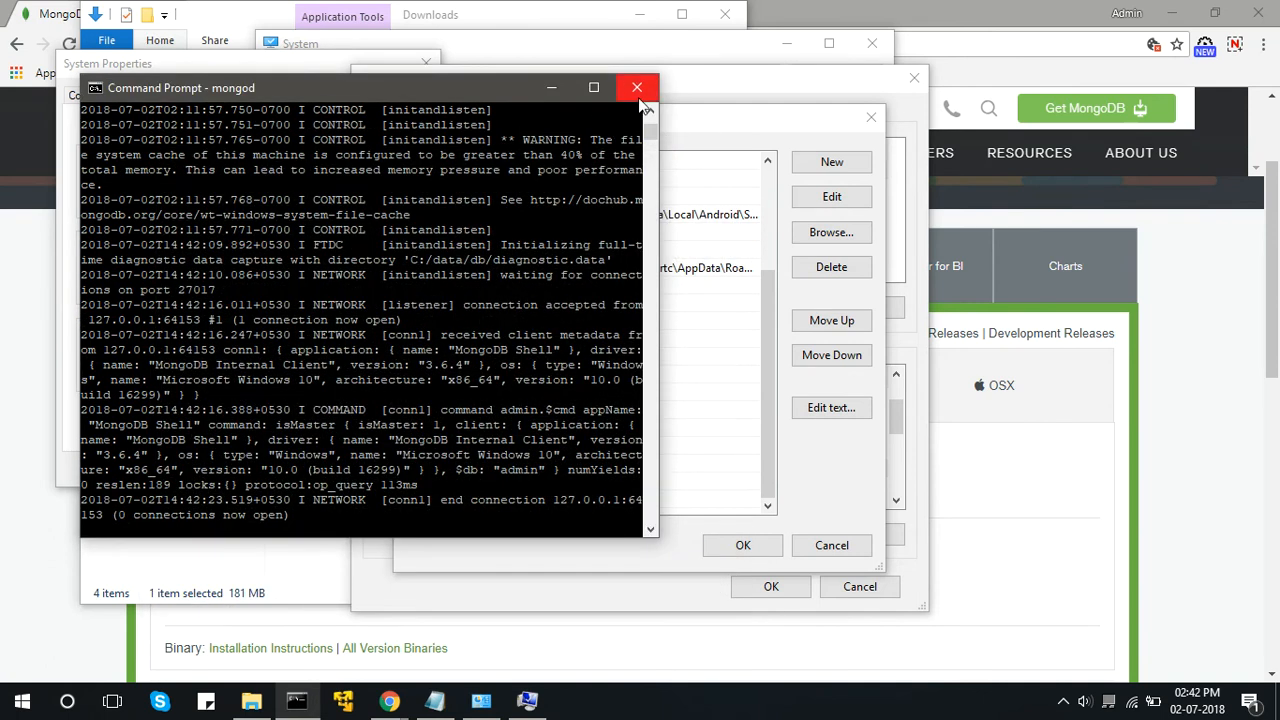
{"action": "left_click", "coordinate": [634, 89]}
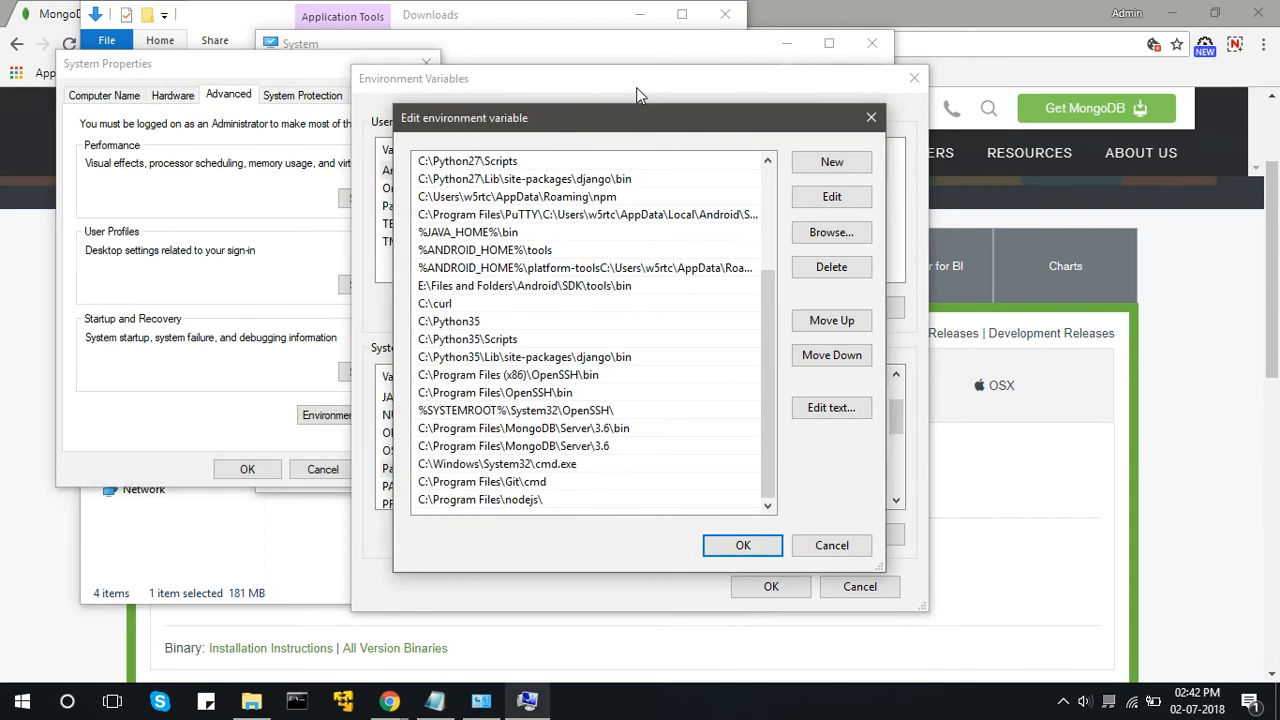
Confirm and close the environment variable and system windows, and minimize the Downloads folder.
{"action": "left_click", "coordinate": [743, 545]}
{"action": "left_click", "coordinate": [762, 588]}
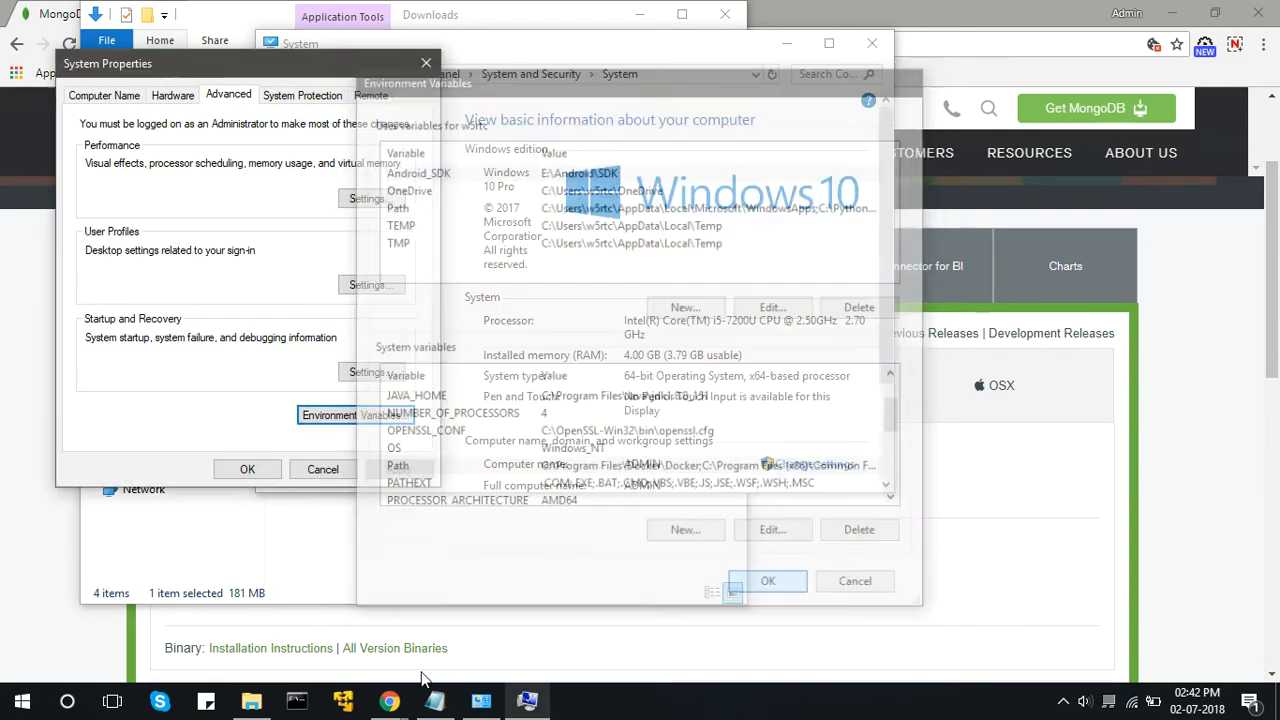
{"action": "left_click", "coordinate": [248, 472]}
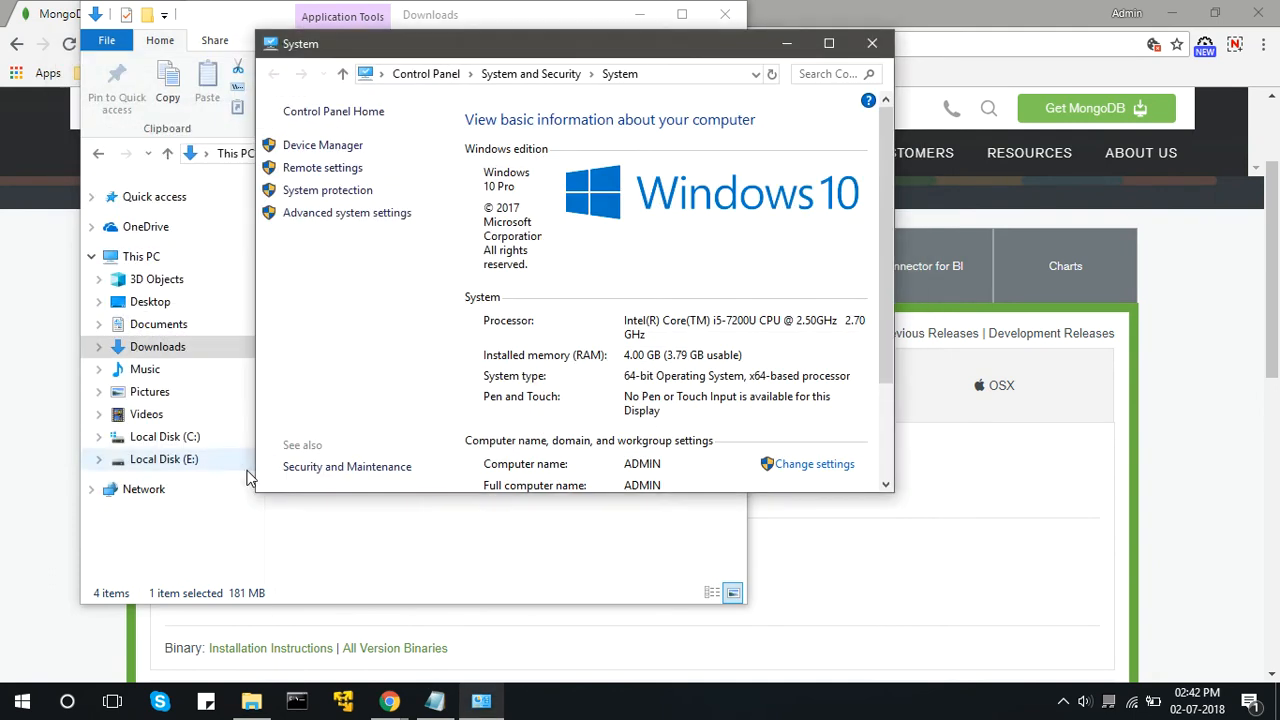
{"action": "left_click", "coordinate": [871, 43]}
{"action": "left_click", "coordinate": [638, 16]}
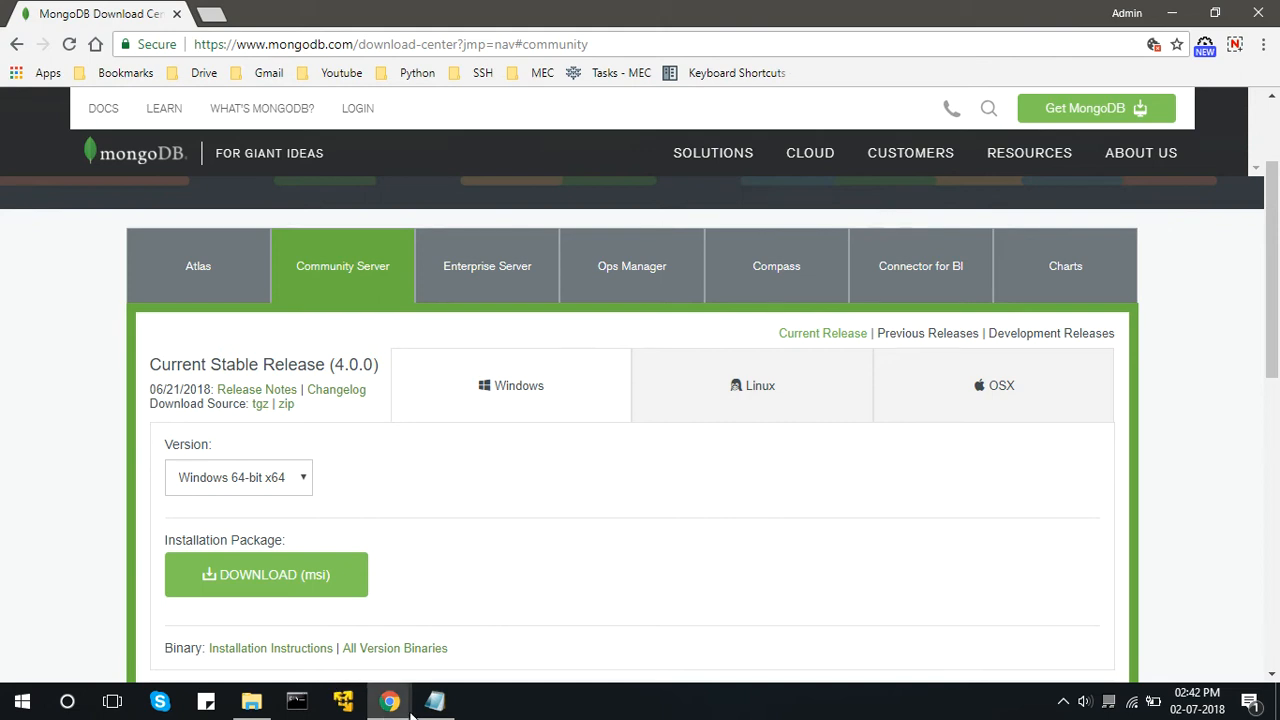
{"action": "mouse_move", "coordinate": [400, 708]}
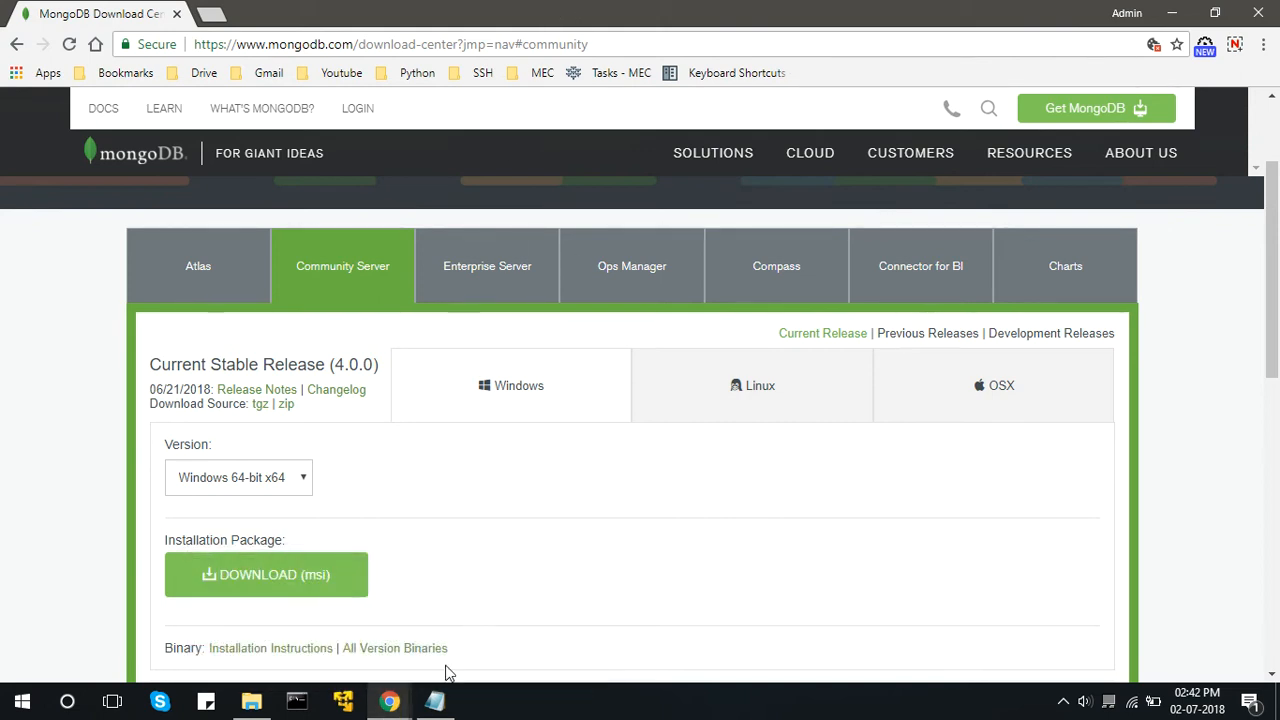
{"action": "left_click", "coordinate": [434, 700]}
{"action": "left_click_drag", "start_coordinate": [749, 312], "coordinate": [492, 312]}
{"action": "key", "text": "ctrl+c"}
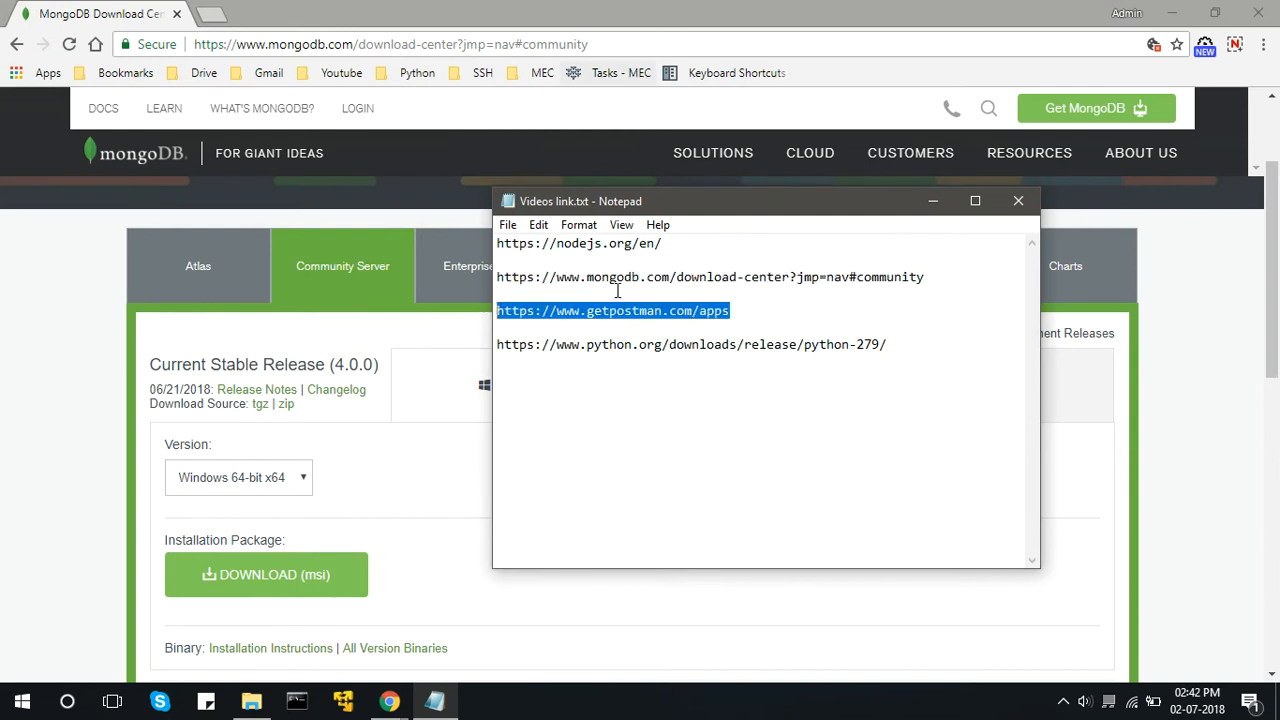
{"action": "left_click", "coordinate": [586, 149]}
{"action": "left_click", "coordinate": [599, 47]}
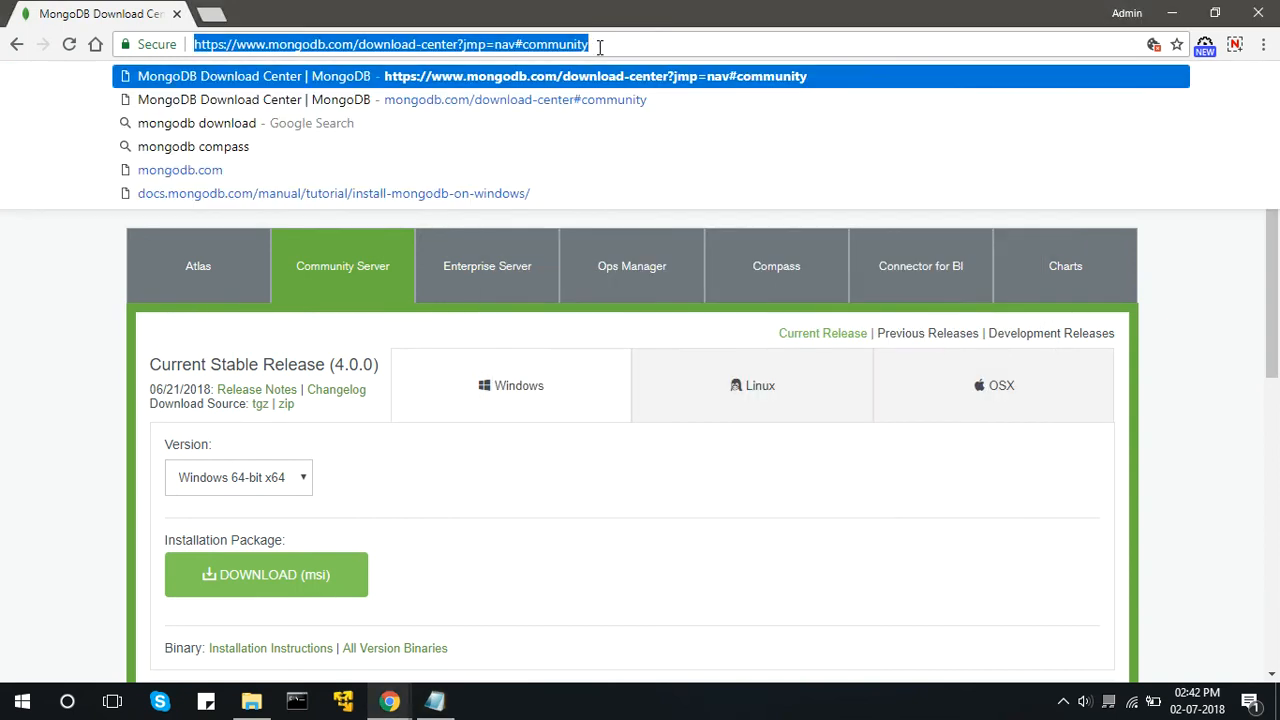
{"action": "key", "text": "ctrl+v"}
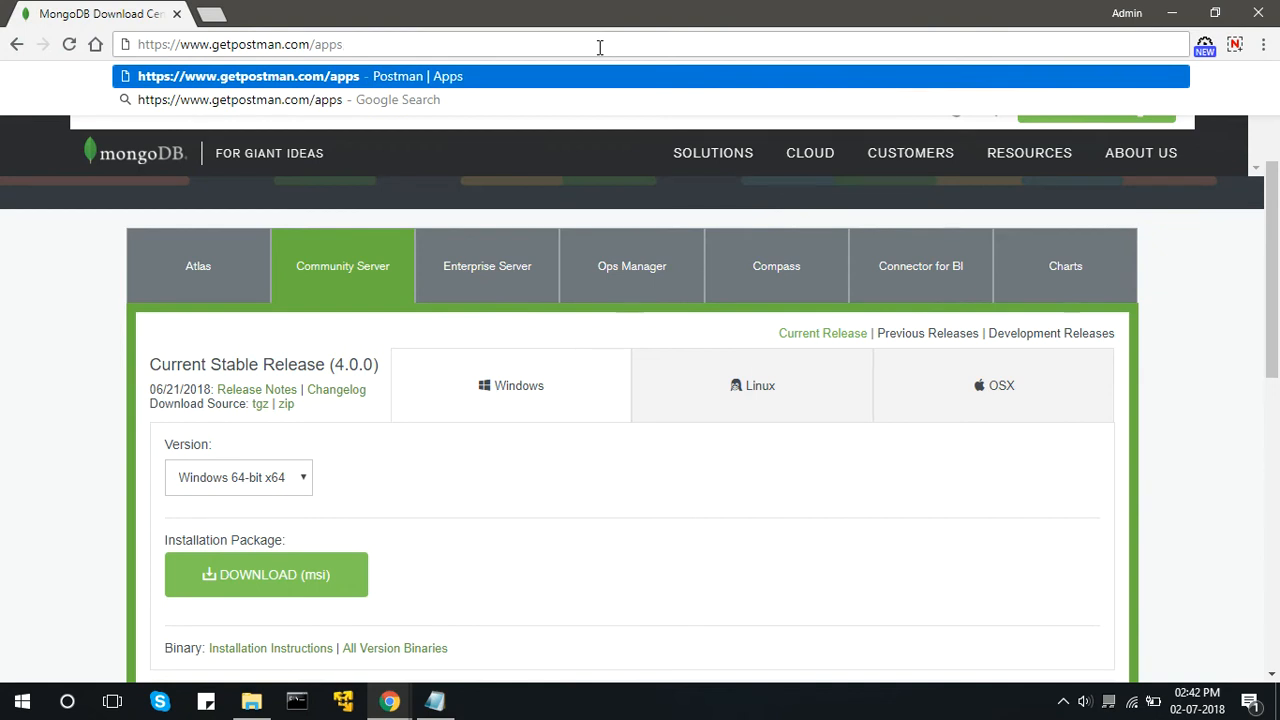
{"action": "key", "text": "Return"}
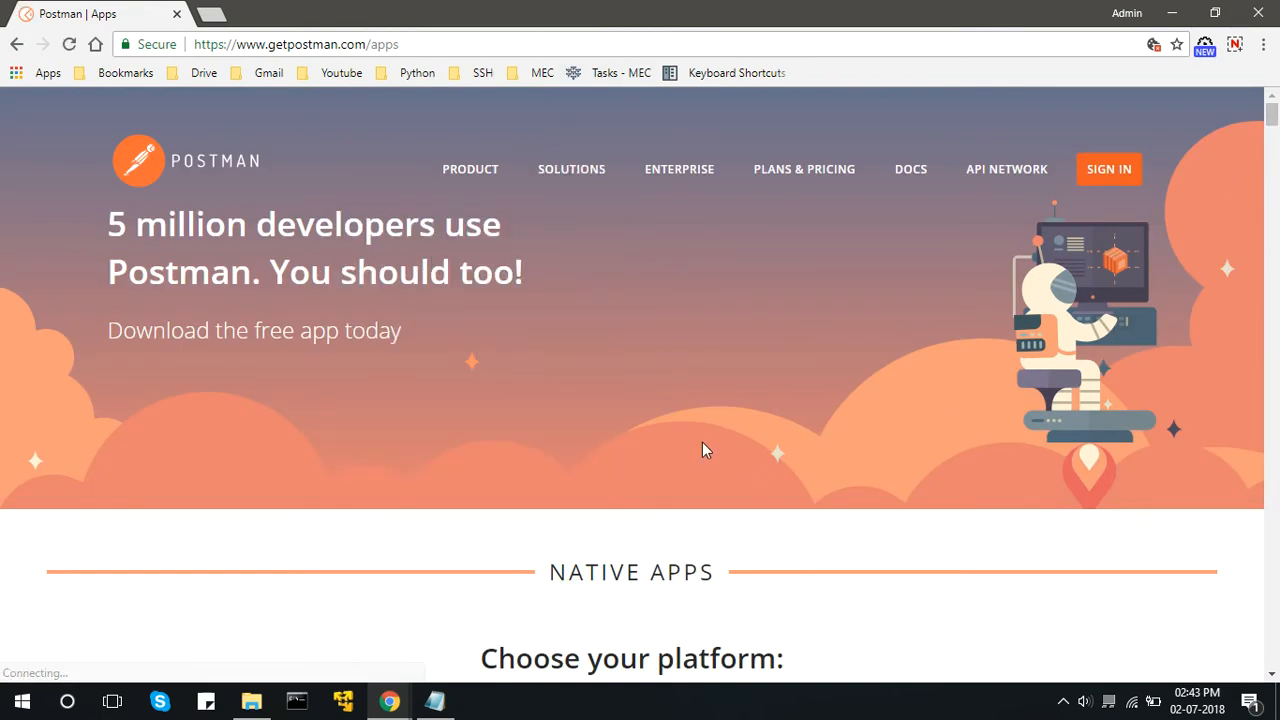
Examine the Postman native app downloads offered for Mac, Windows and Linux.
{"action": "scroll", "coordinate": [700, 449], "scroll_direction": "down", "scroll_amount": 3}
{"action": "scroll", "coordinate": [700, 449], "scroll_direction": "down", "scroll_amount": 2}
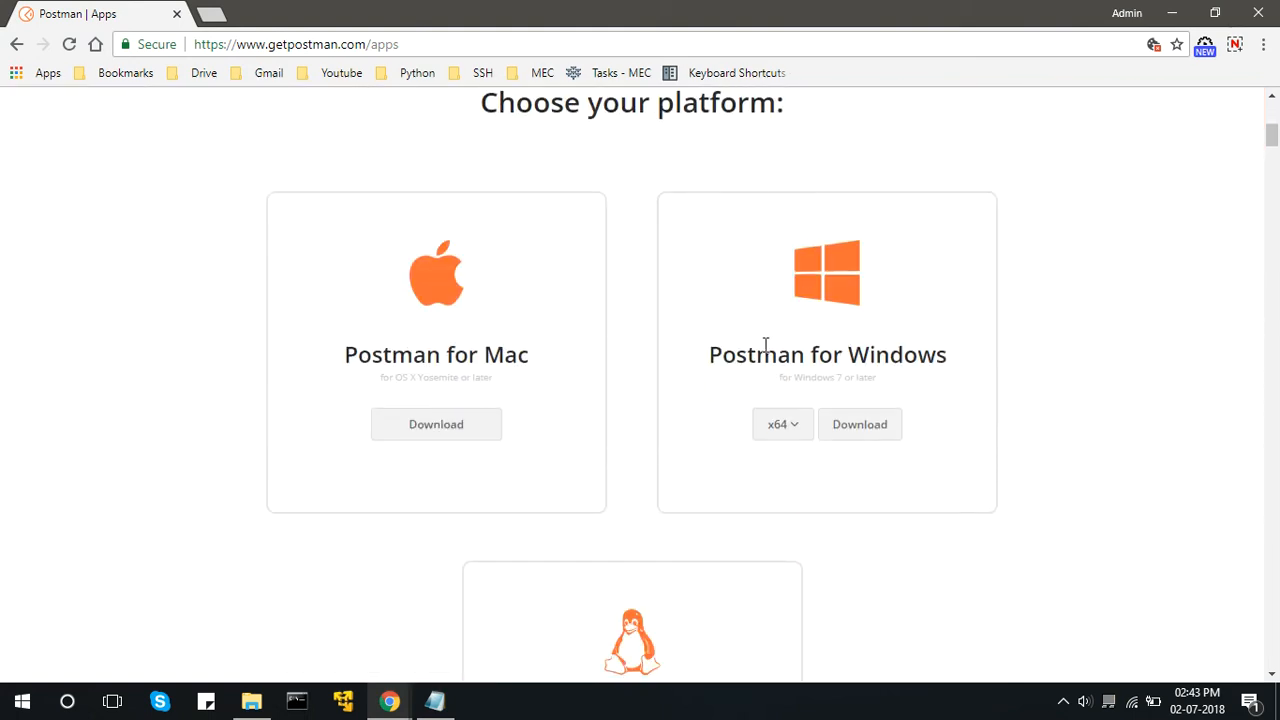
{"action": "scroll", "coordinate": [731, 395], "scroll_direction": "down", "scroll_amount": 1}
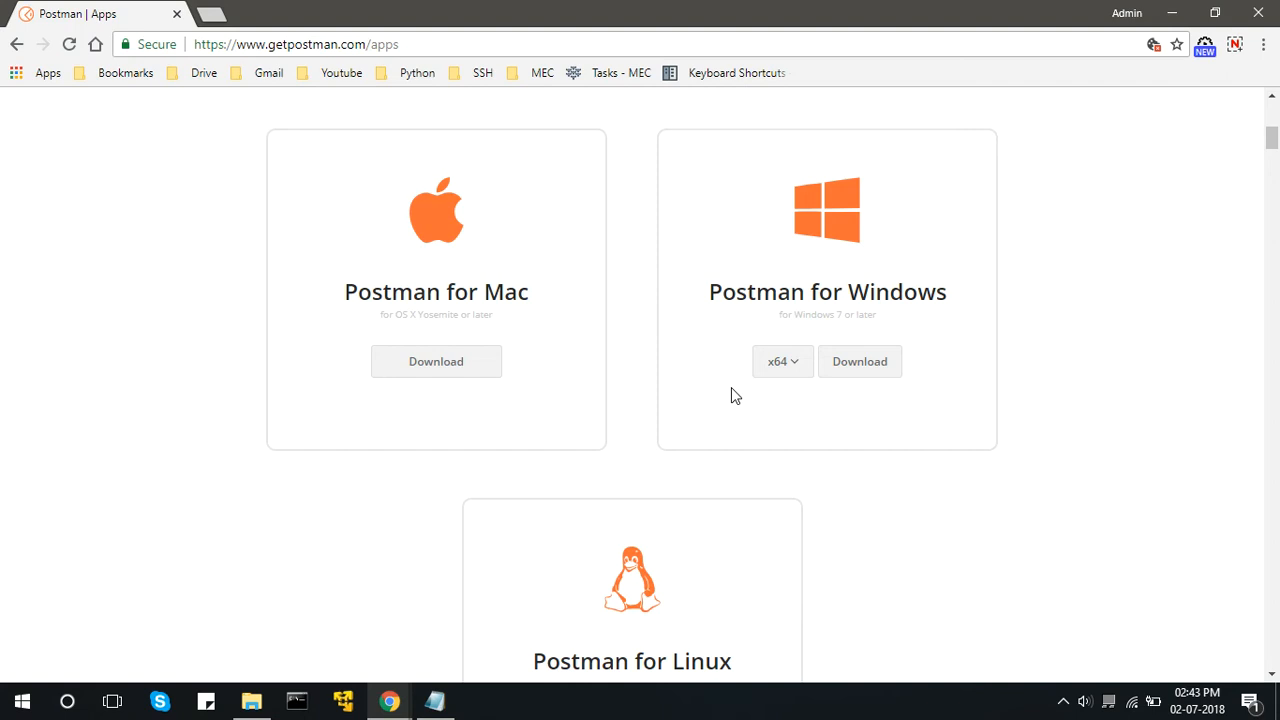
{"action": "scroll", "coordinate": [731, 395], "scroll_direction": "down", "scroll_amount": 1}
{"action": "scroll", "coordinate": [731, 399], "scroll_direction": "up", "scroll_amount": 1}
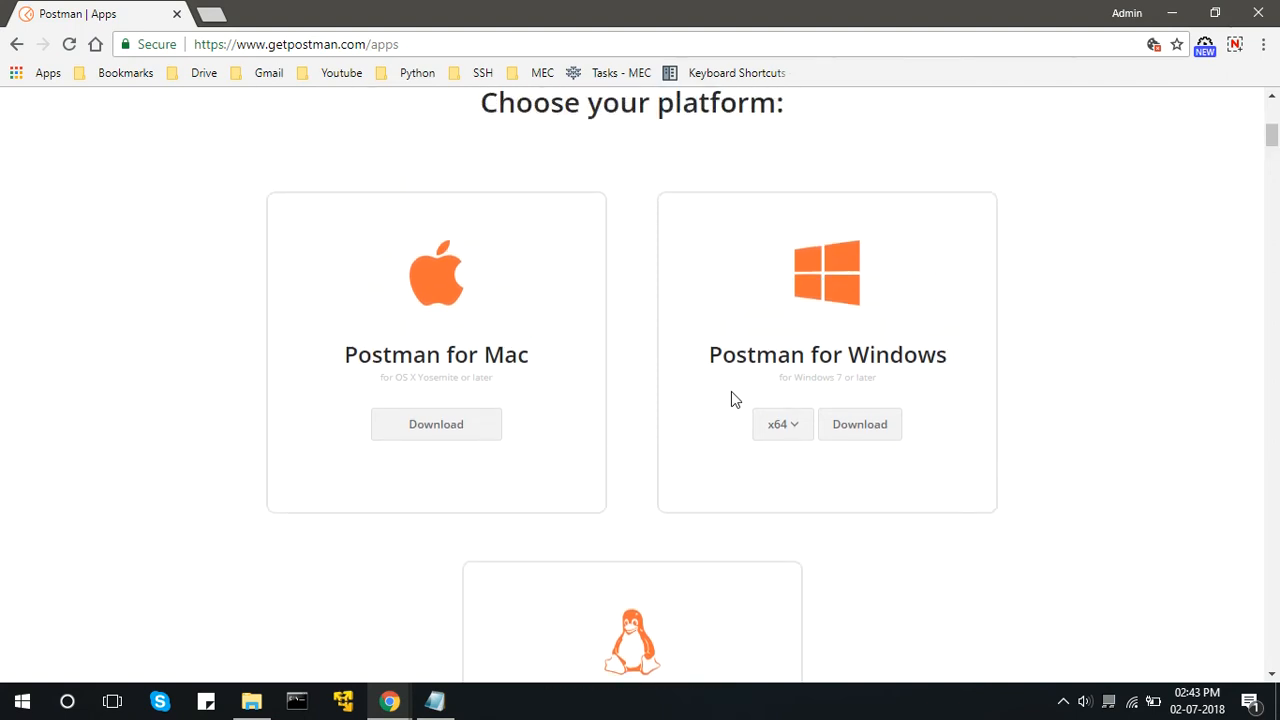
{"action": "scroll", "coordinate": [731, 399], "scroll_direction": "down", "scroll_amount": 1}
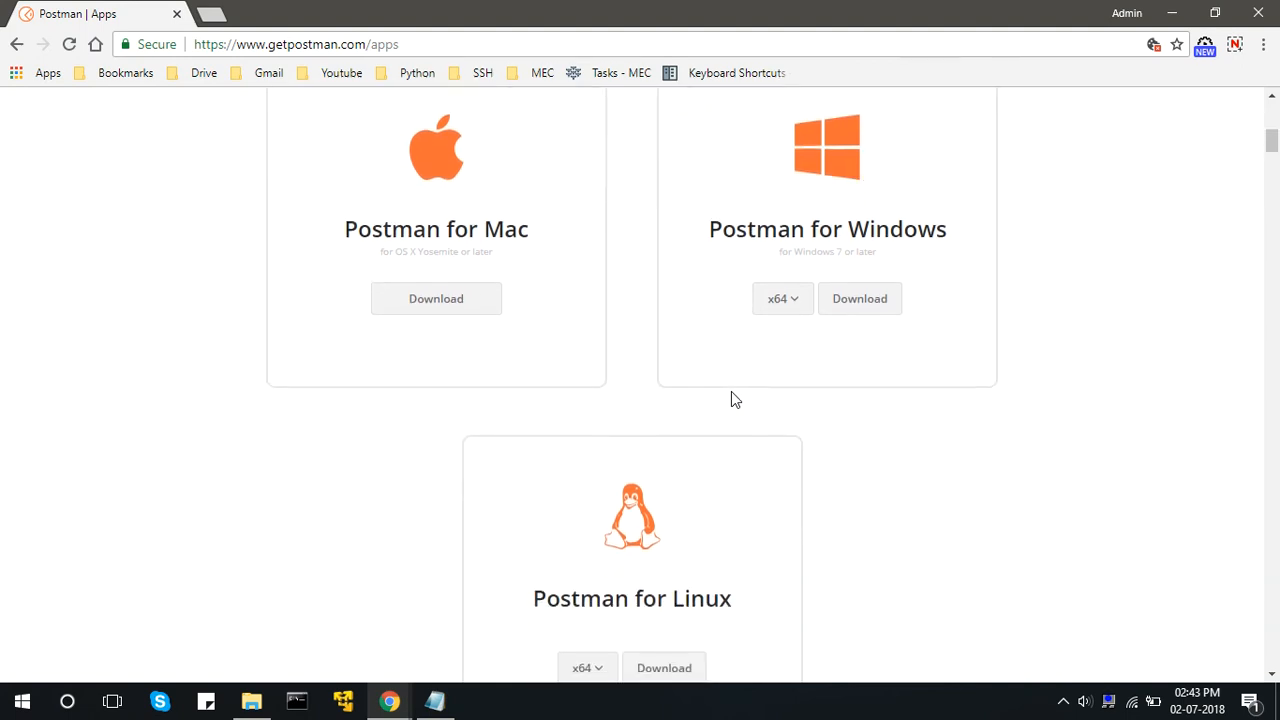
{"action": "scroll", "coordinate": [731, 399], "scroll_direction": "up", "scroll_amount": 2}
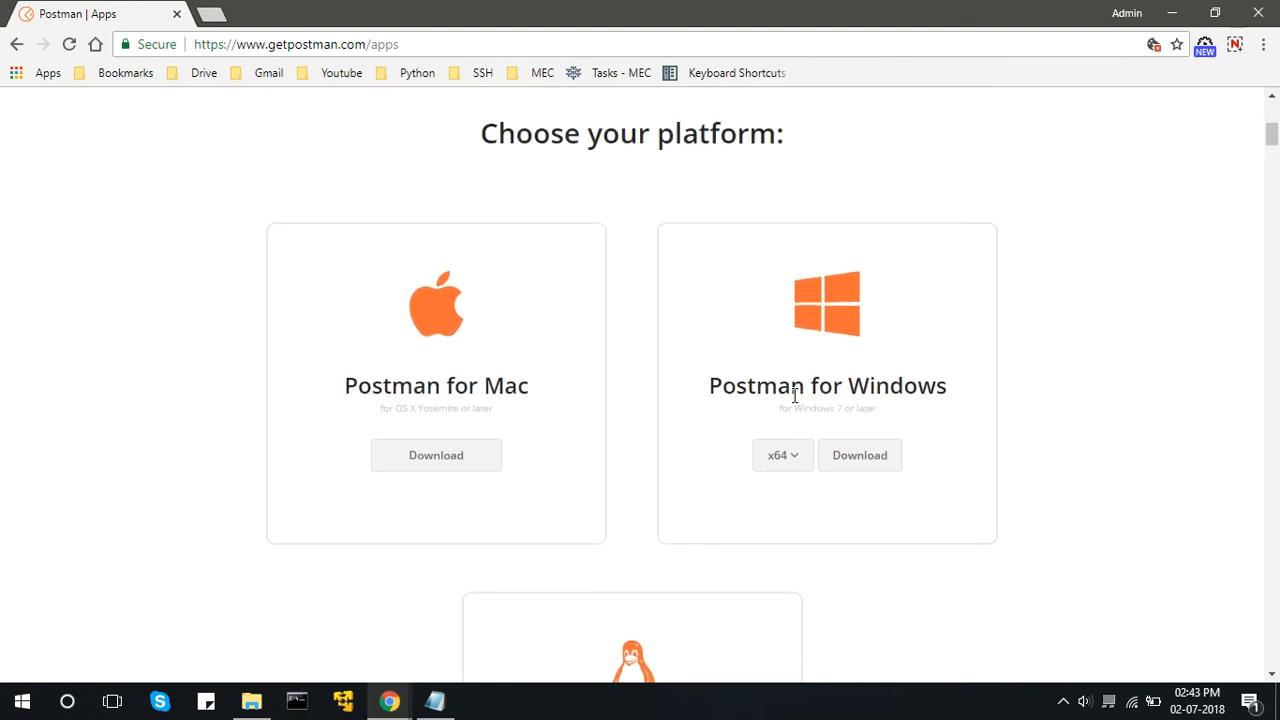
Check the architecture options offered for the Postman for Windows download.
{"action": "left_click", "coordinate": [793, 464]}
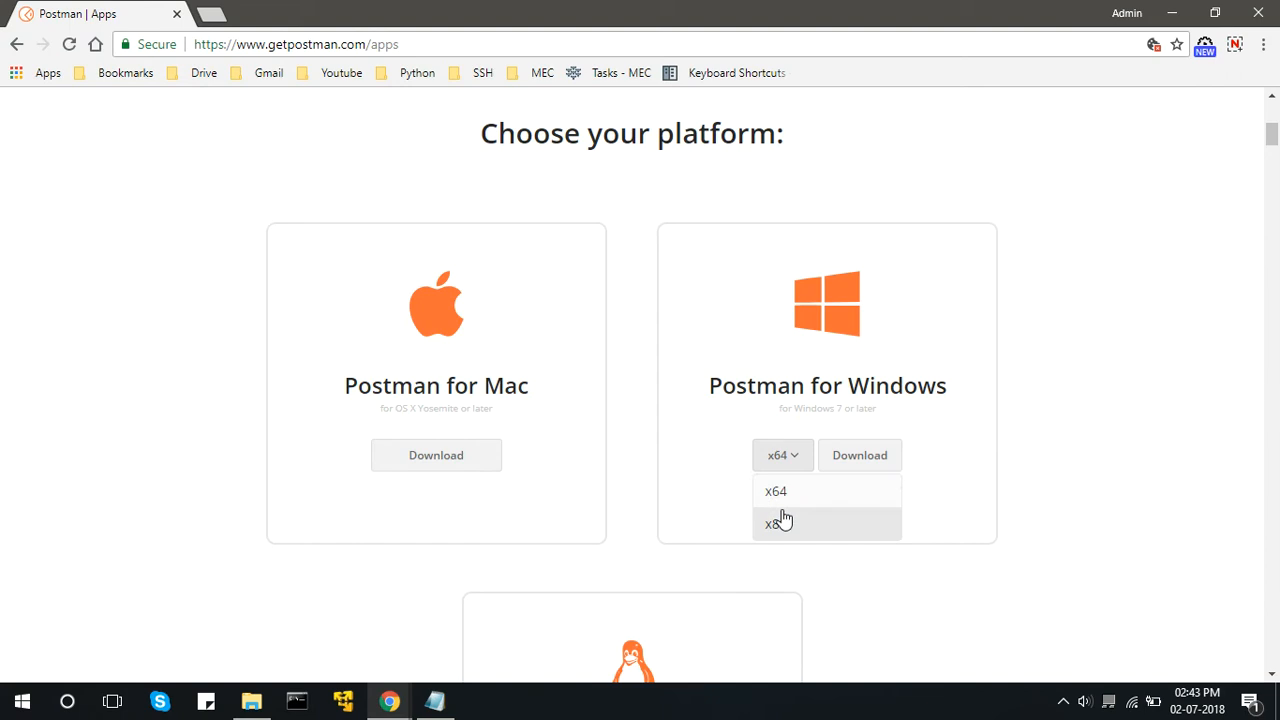
{"action": "left_click", "coordinate": [930, 447]}
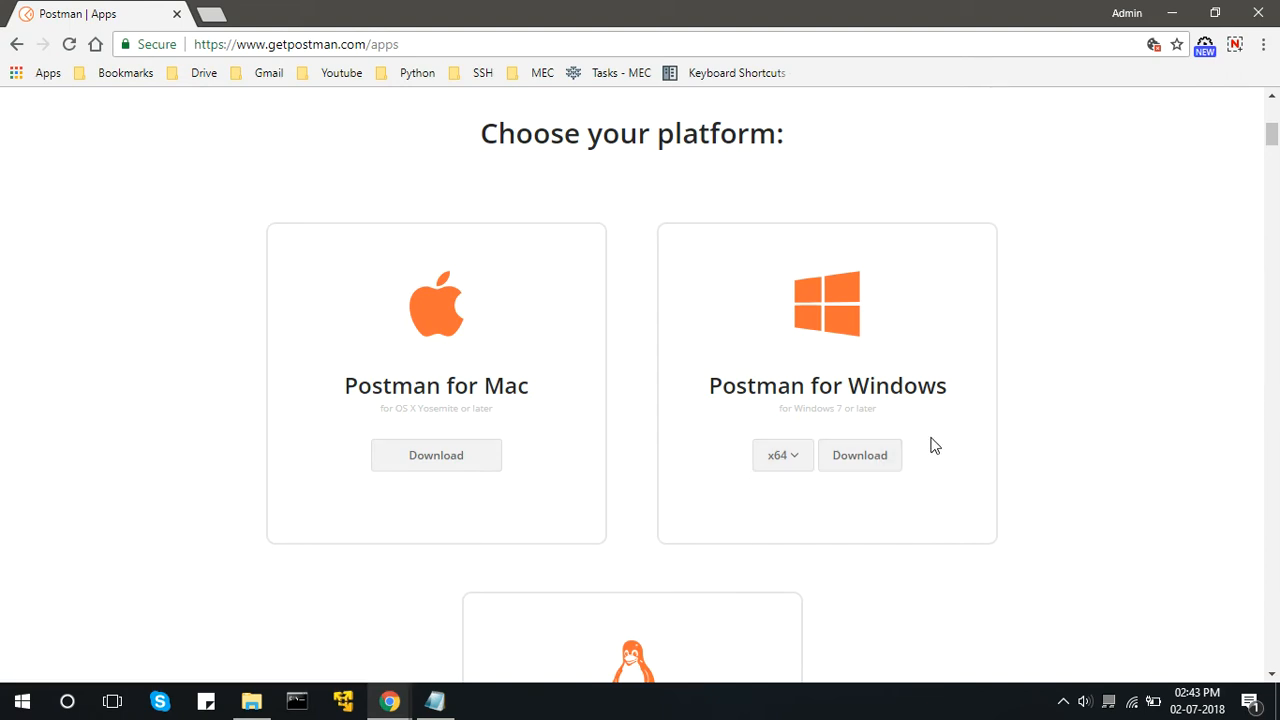
Try to install Postman by running Postman-win64-5.5.0-Setup.exe from the Downloads folder, and dismiss the installer's dialogs.
{"action": "left_click", "coordinate": [251, 705]}
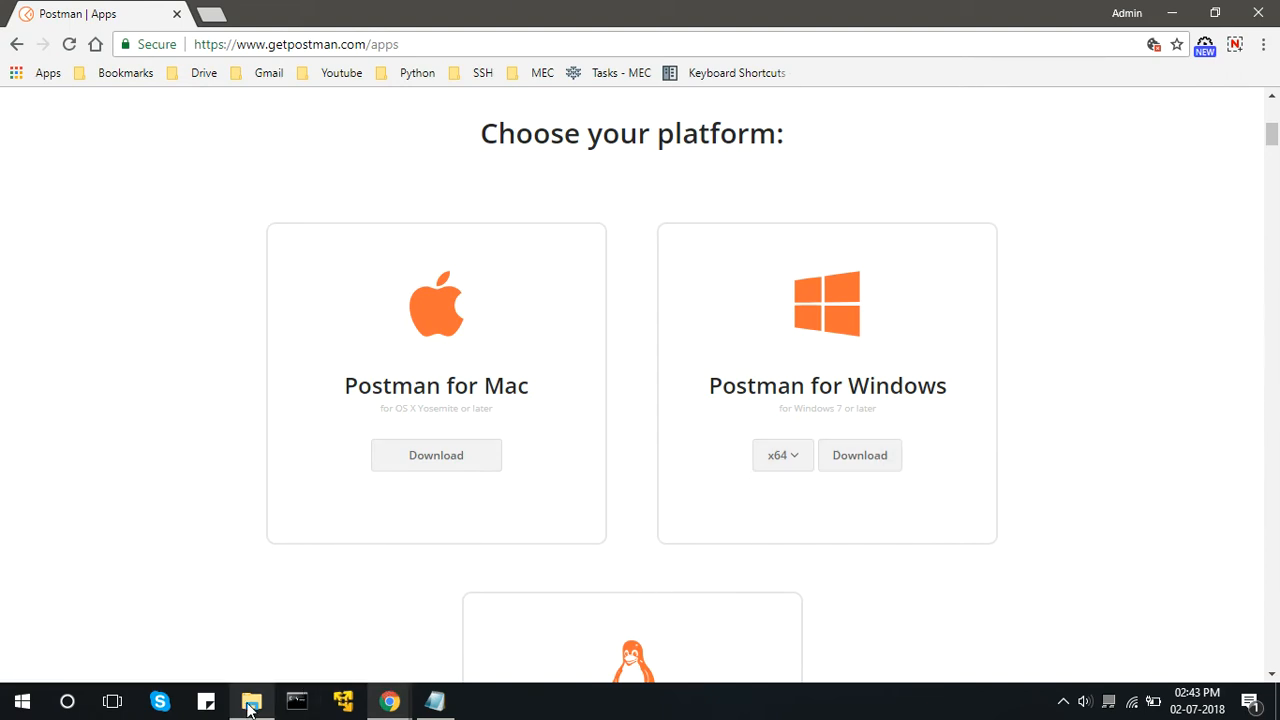
{"action": "left_click", "coordinate": [565, 275]}
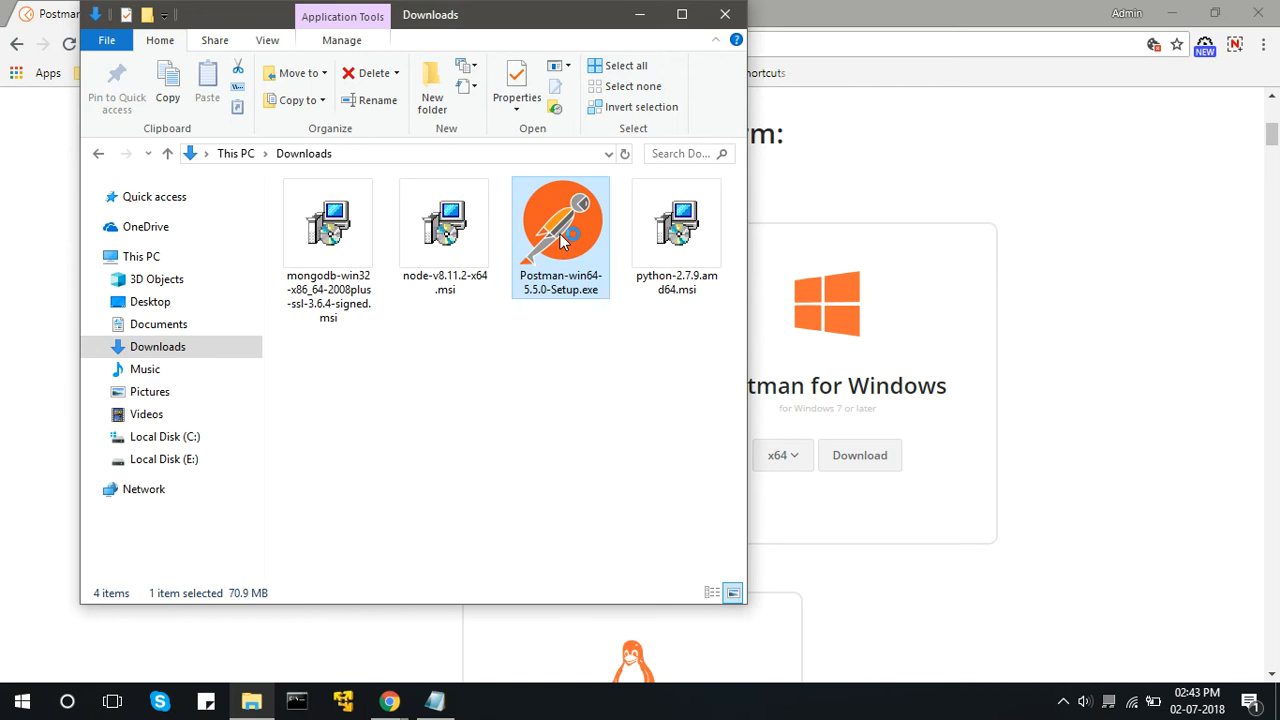
{"action": "double_click", "coordinate": [559, 233]}
{"action": "double_click", "coordinate": [548, 213]}
{"action": "key", "text": "Return"}
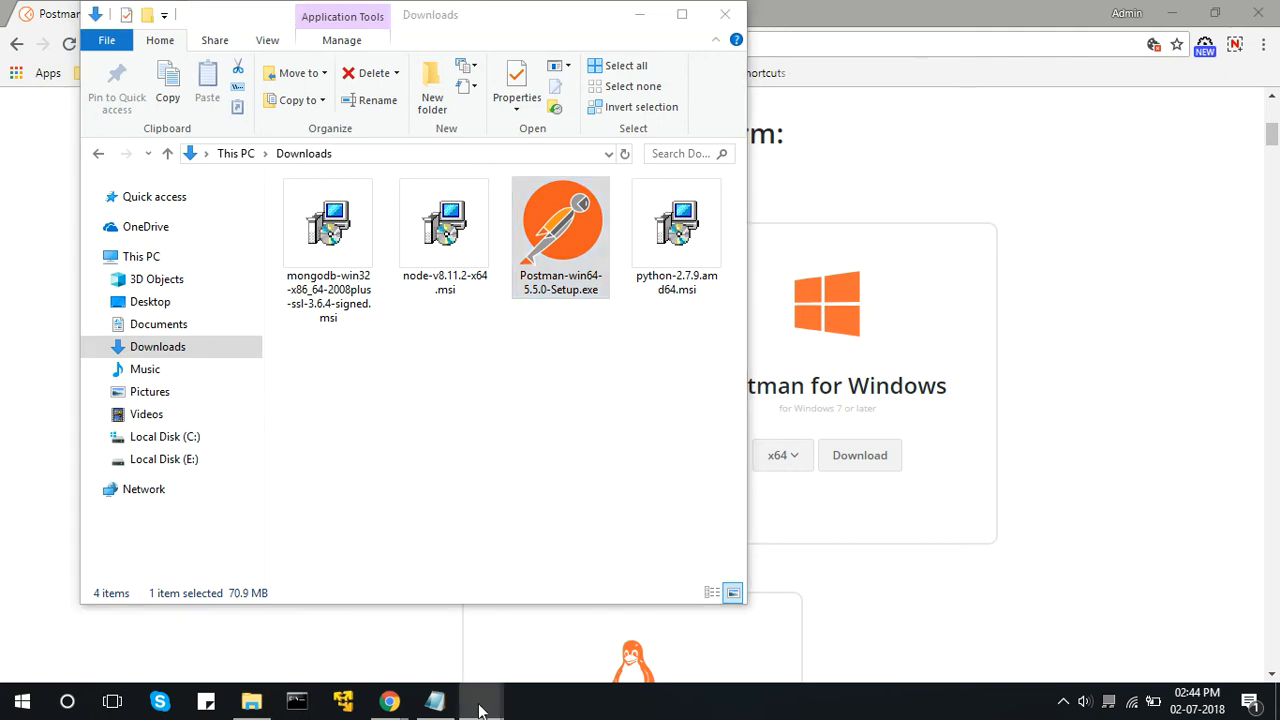
{"action": "mouse_move", "coordinate": [480, 710]}
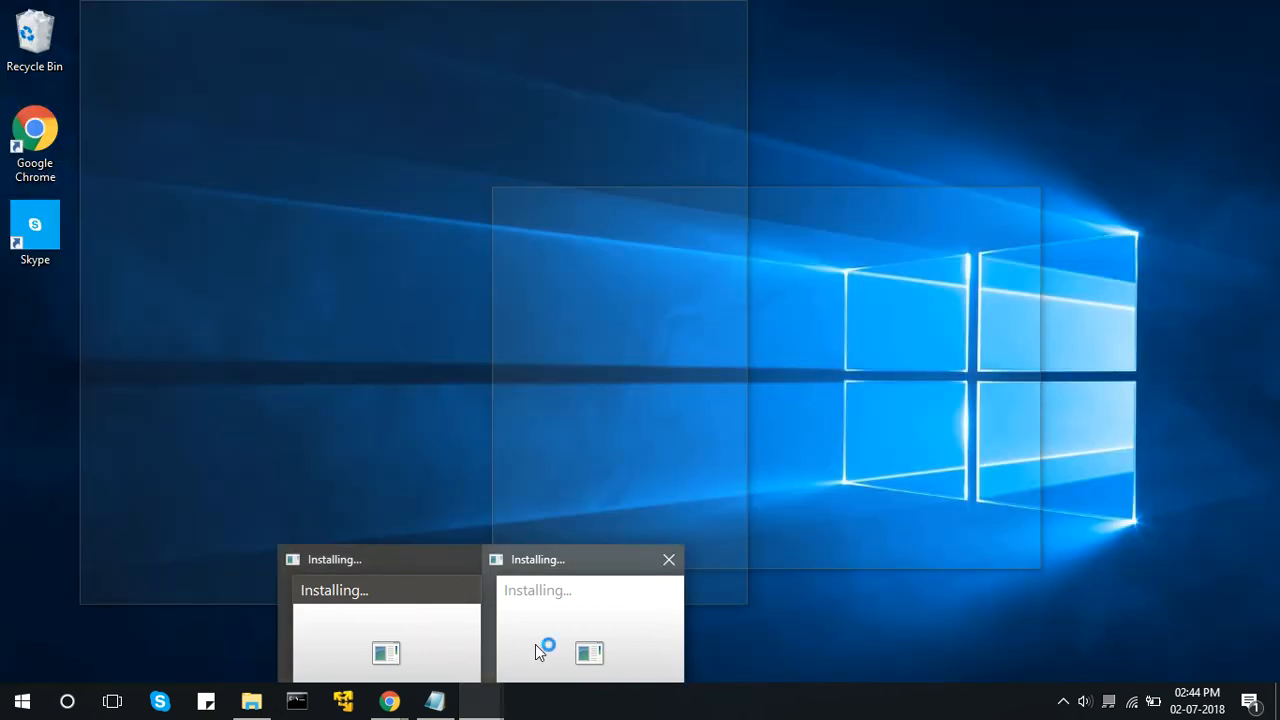
{"action": "left_click", "coordinate": [535, 644]}
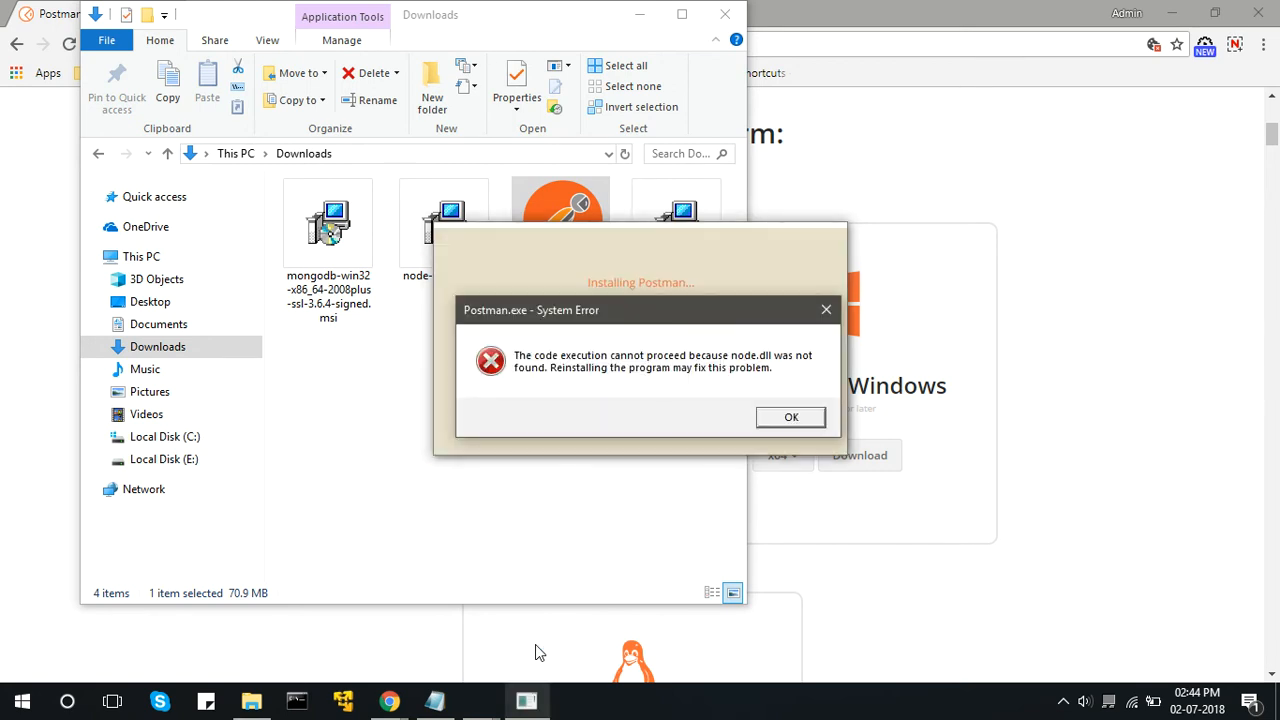
{"action": "left_click", "coordinate": [789, 418]}
{"action": "left_click", "coordinate": [787, 417]}
{"action": "left_click", "coordinate": [787, 417]}
{"action": "left_click", "coordinate": [787, 418]}
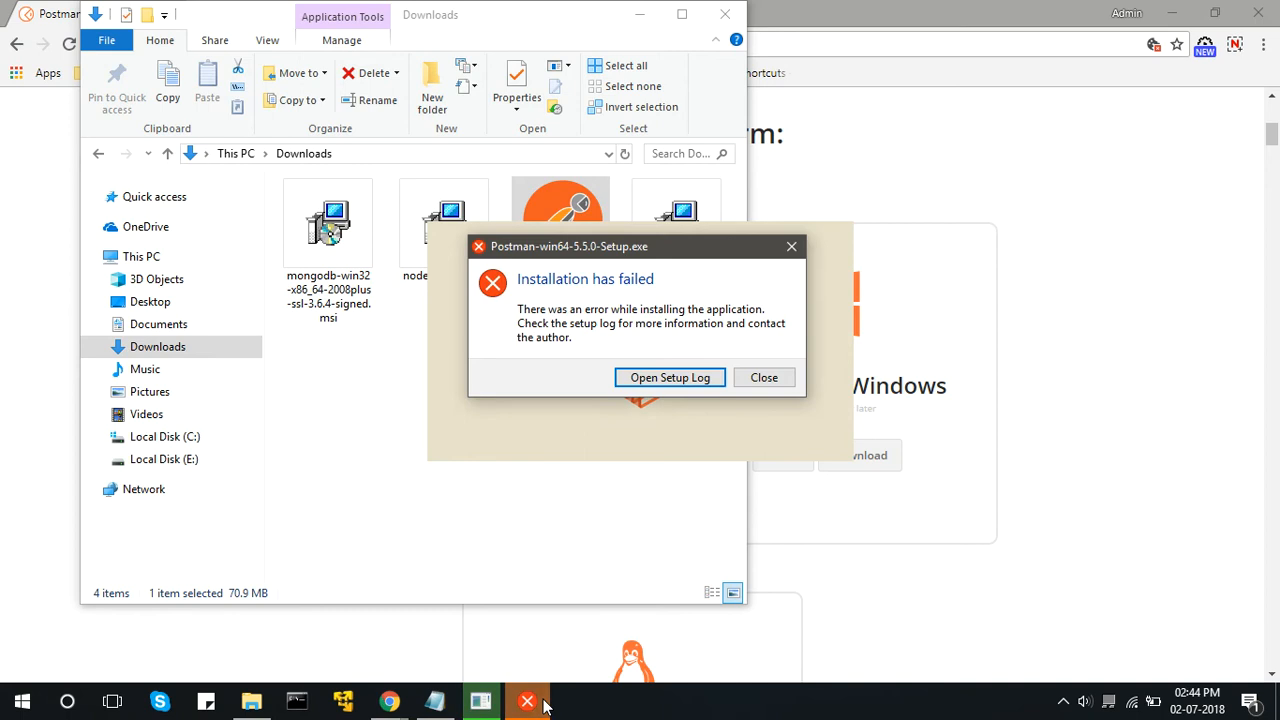
{"action": "left_click", "coordinate": [764, 378]}
Download the x64 Postman installer for Windows and move Postman-win64-5.5.0-Setup.exe into the Downloads subfolder under Music.
{"action": "left_click", "coordinate": [885, 467]}
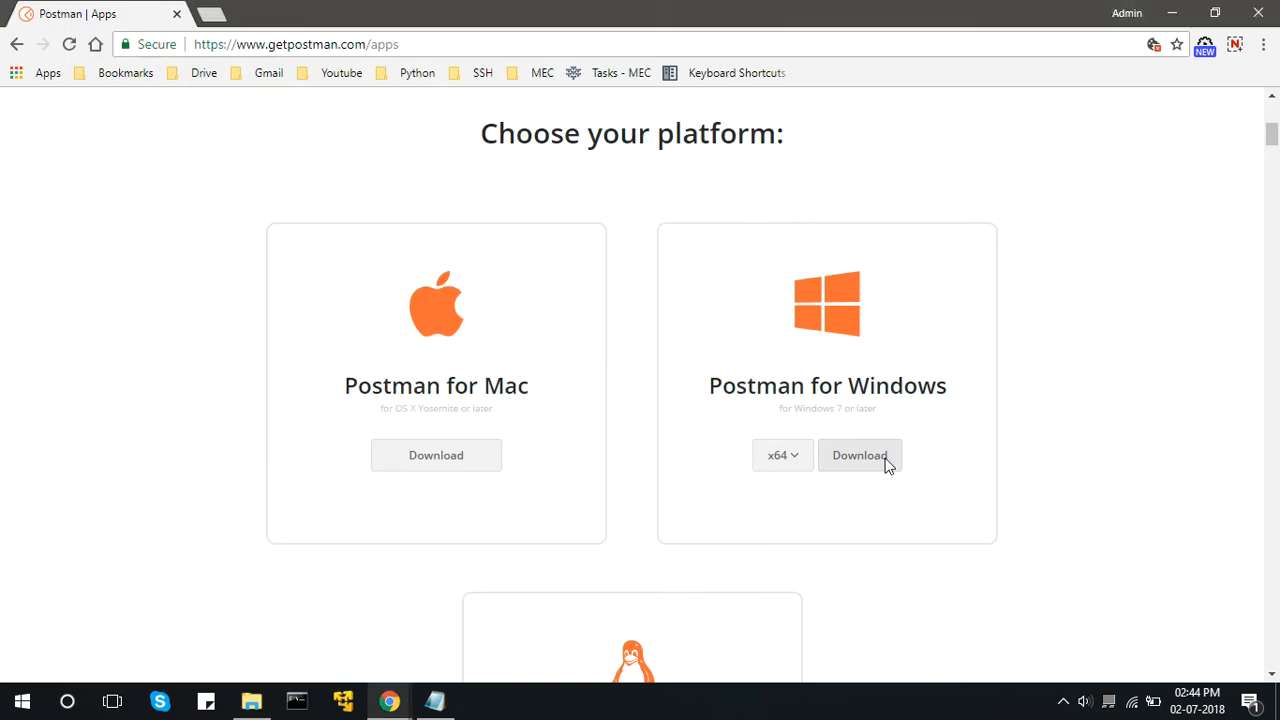
{"action": "left_click", "coordinate": [251, 700]}
{"action": "left_click_drag", "start_coordinate": [584, 258], "coordinate": [190, 411]}
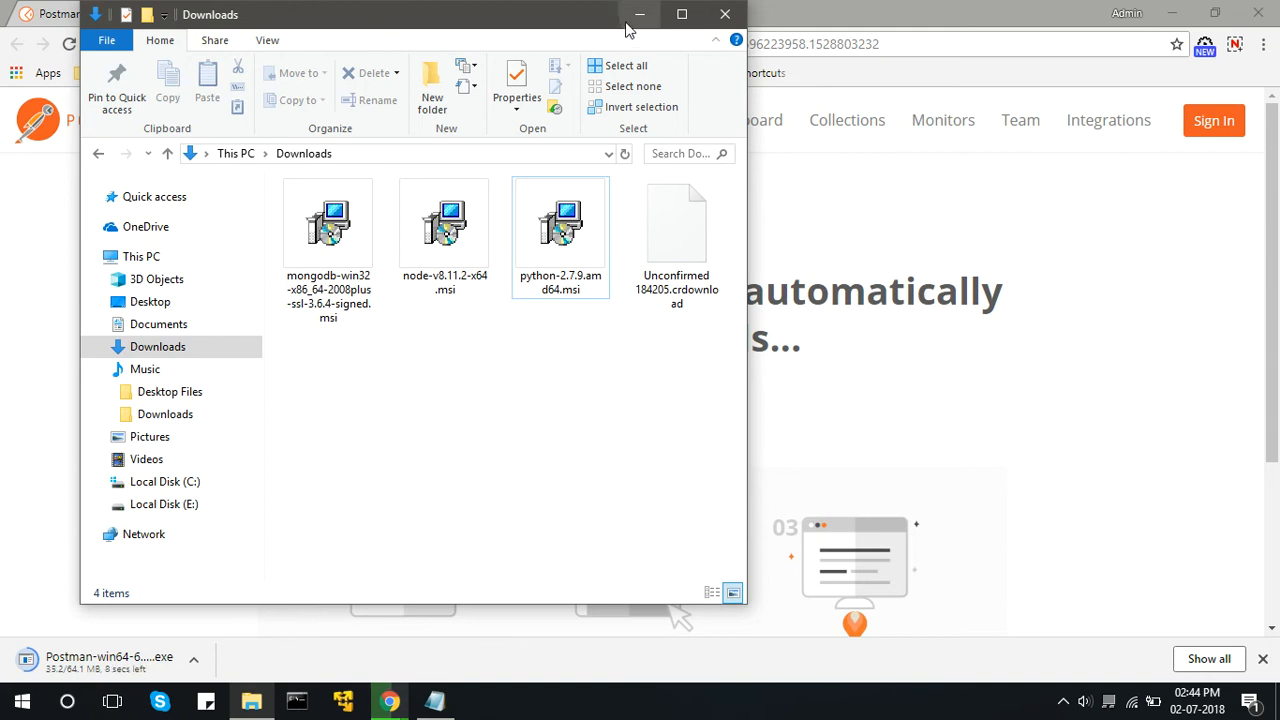
Clear all Windows notifications and dismiss the browser's download bar.
{"action": "left_click", "coordinate": [1250, 703]}
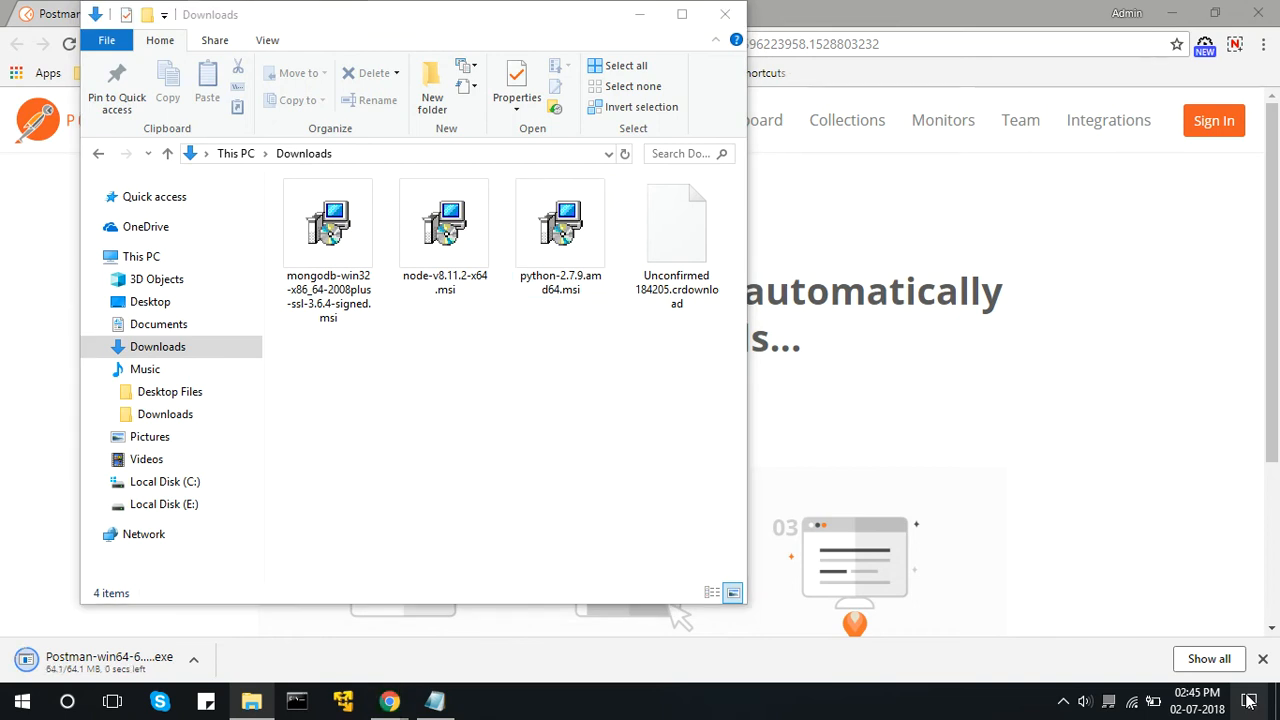
{"action": "left_click", "coordinate": [1249, 701]}
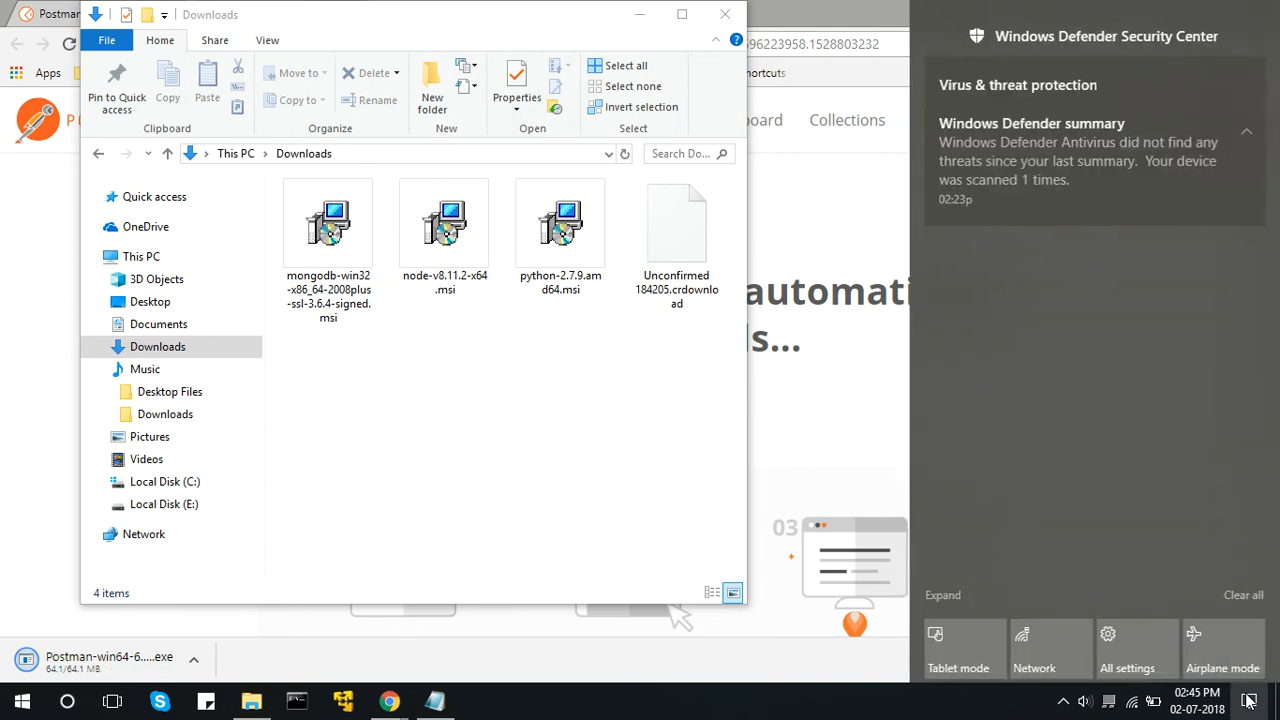
{"action": "left_click", "coordinate": [1243, 595]}
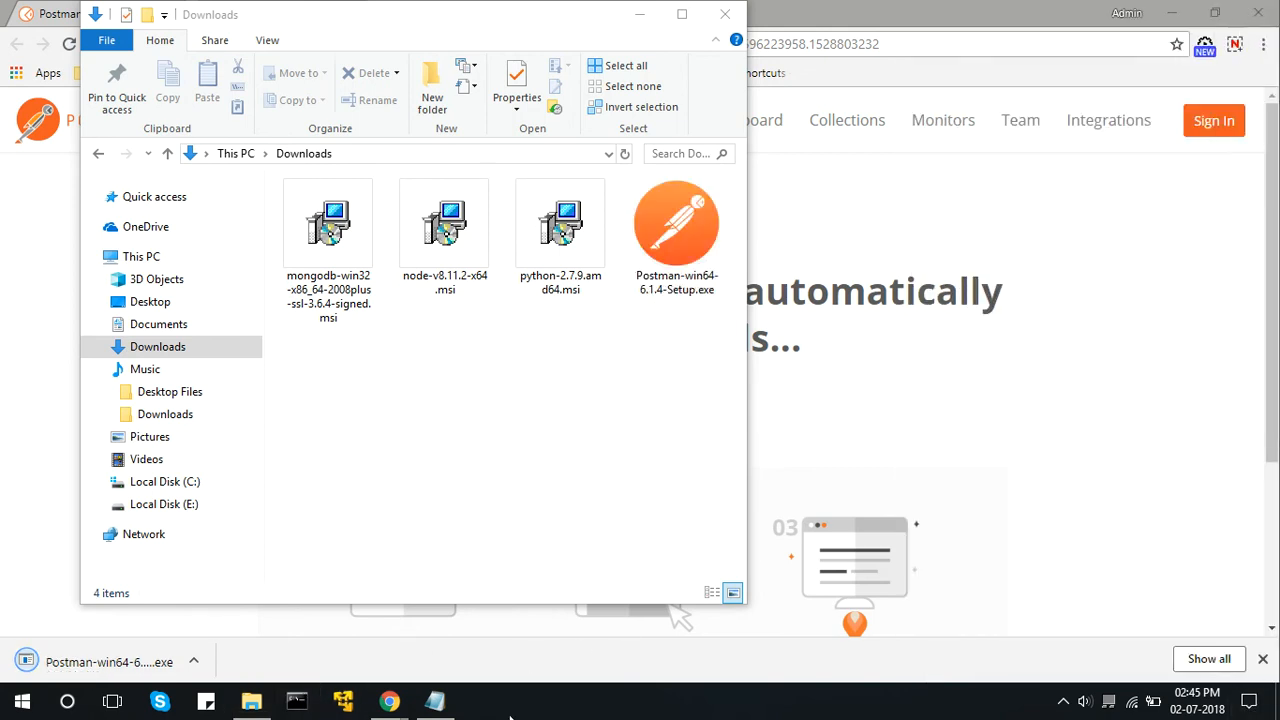
{"action": "left_click", "coordinate": [1261, 662]}
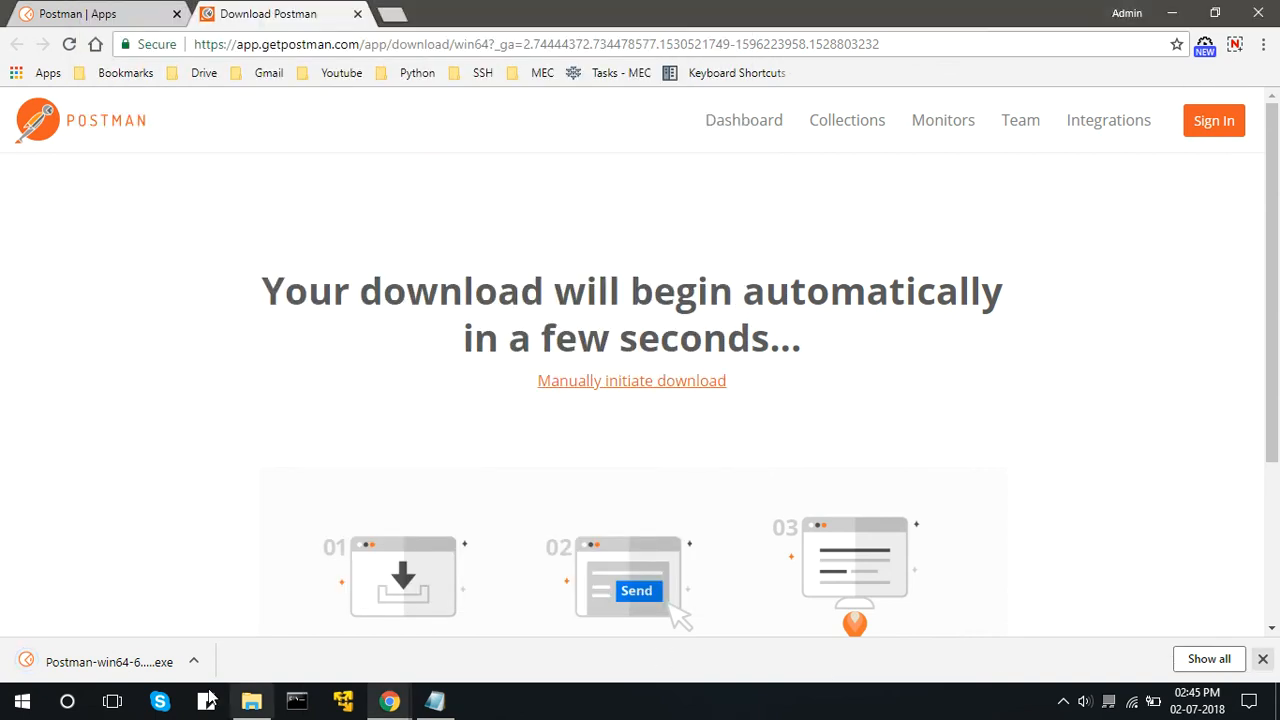
Run Postman-win64-6.1.4-Setup.exe from the Downloads folder to install and launch Postman, and close the Download Postman browser page.
{"action": "left_click", "coordinate": [251, 701]}
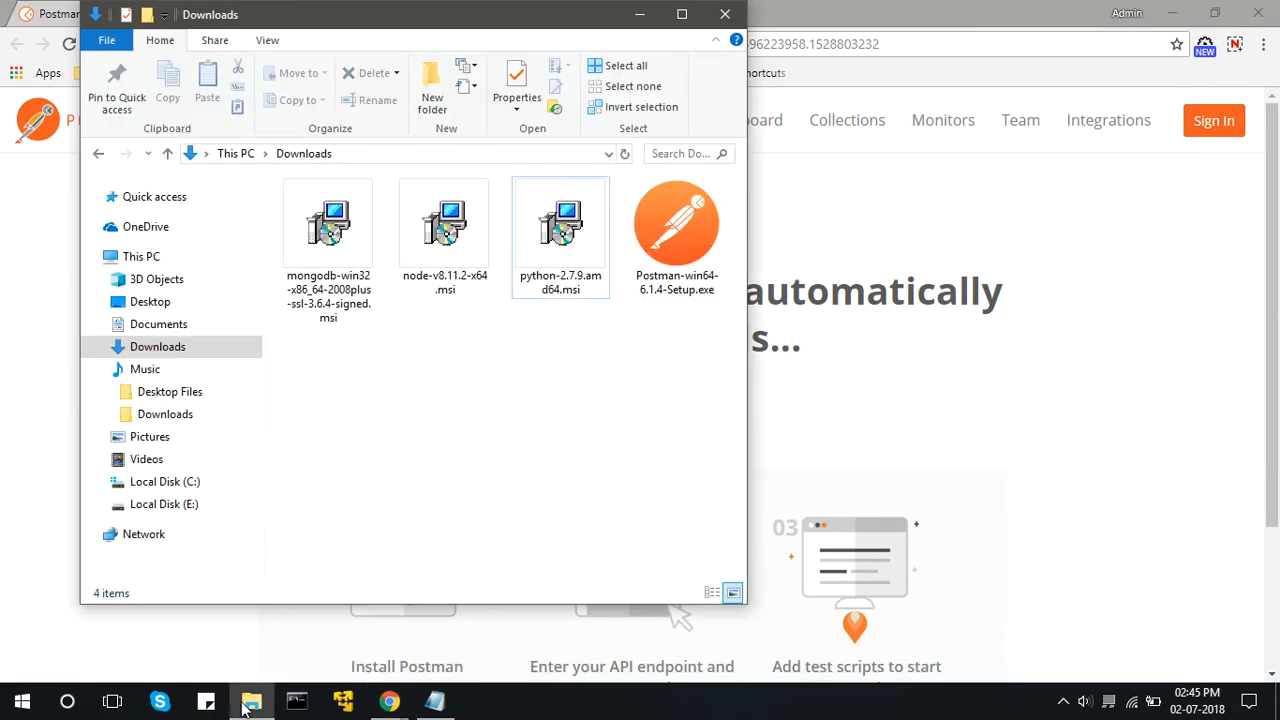
{"action": "left_click", "coordinate": [668, 224]}
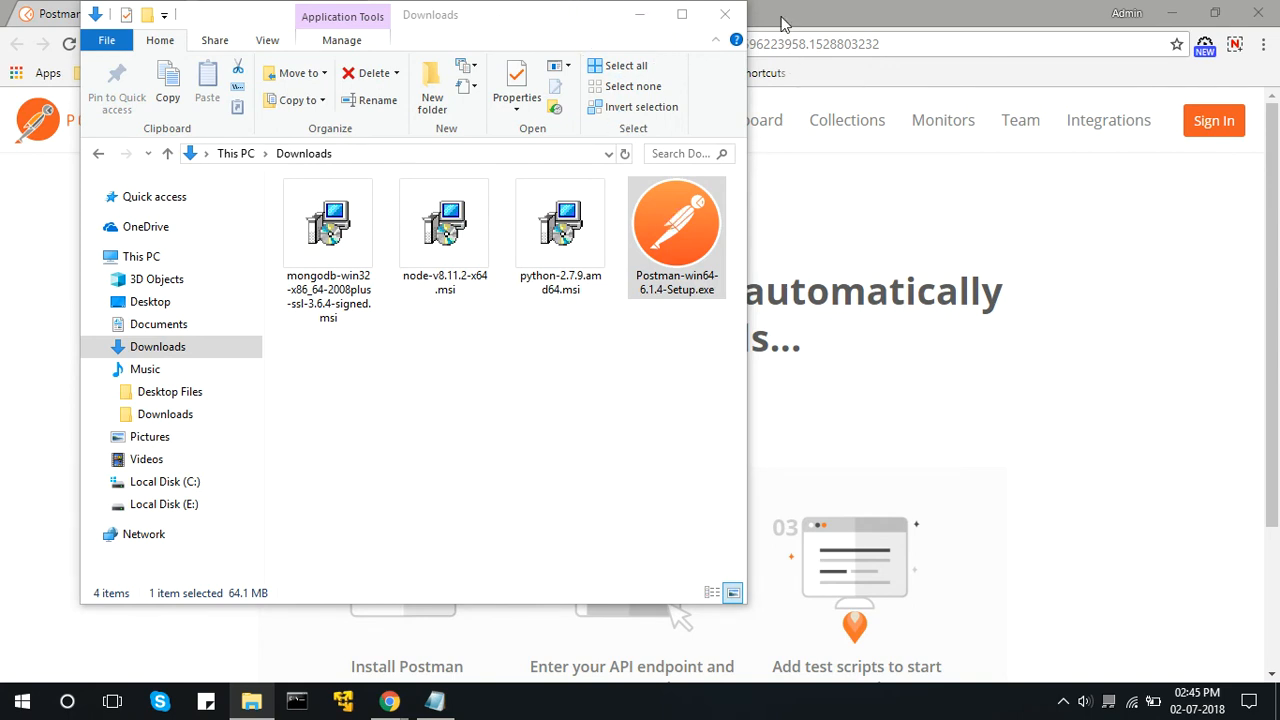
{"action": "left_click", "coordinate": [872, 14]}
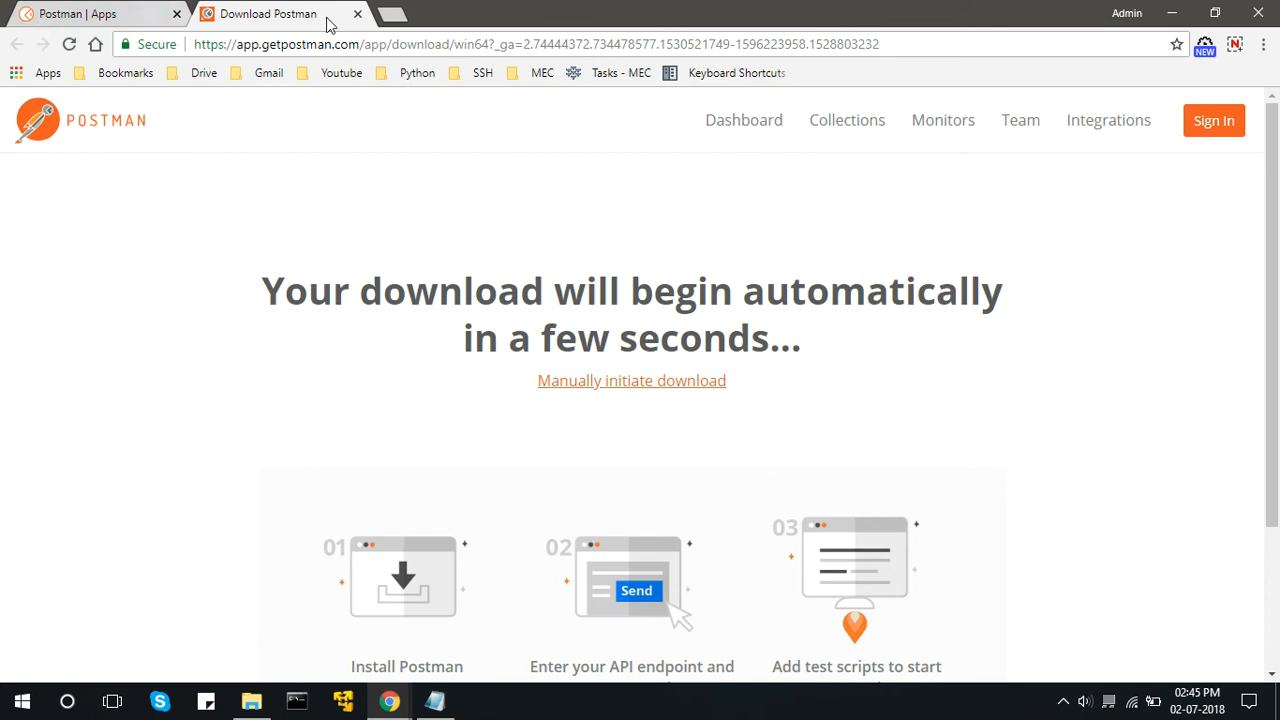
{"action": "left_click", "coordinate": [358, 15]}
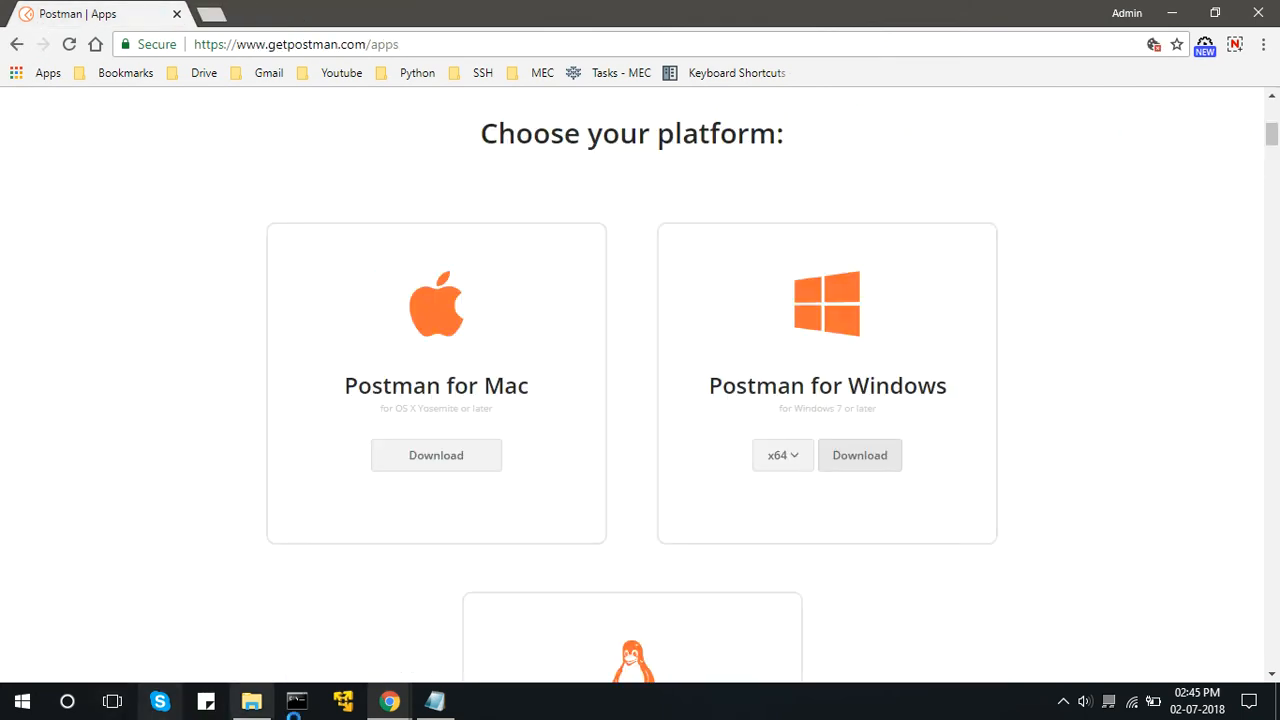
{"action": "left_click", "coordinate": [265, 703]}
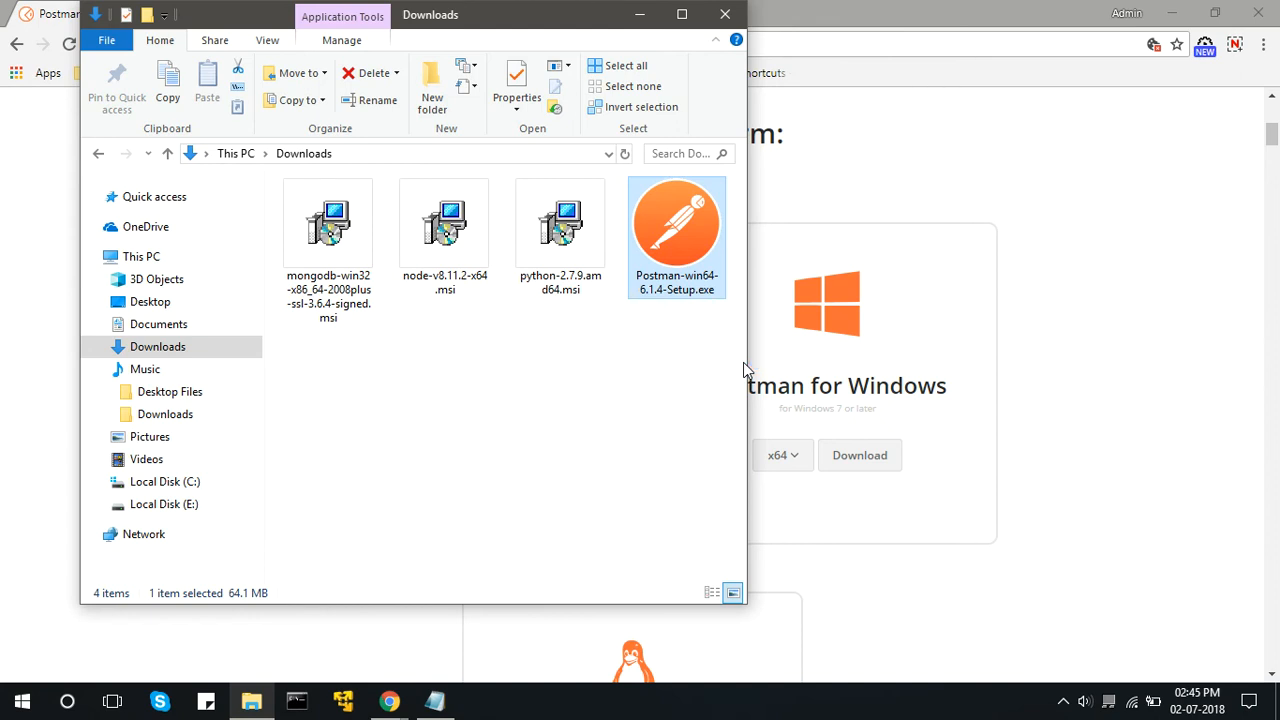
{"action": "key", "text": "Return"}
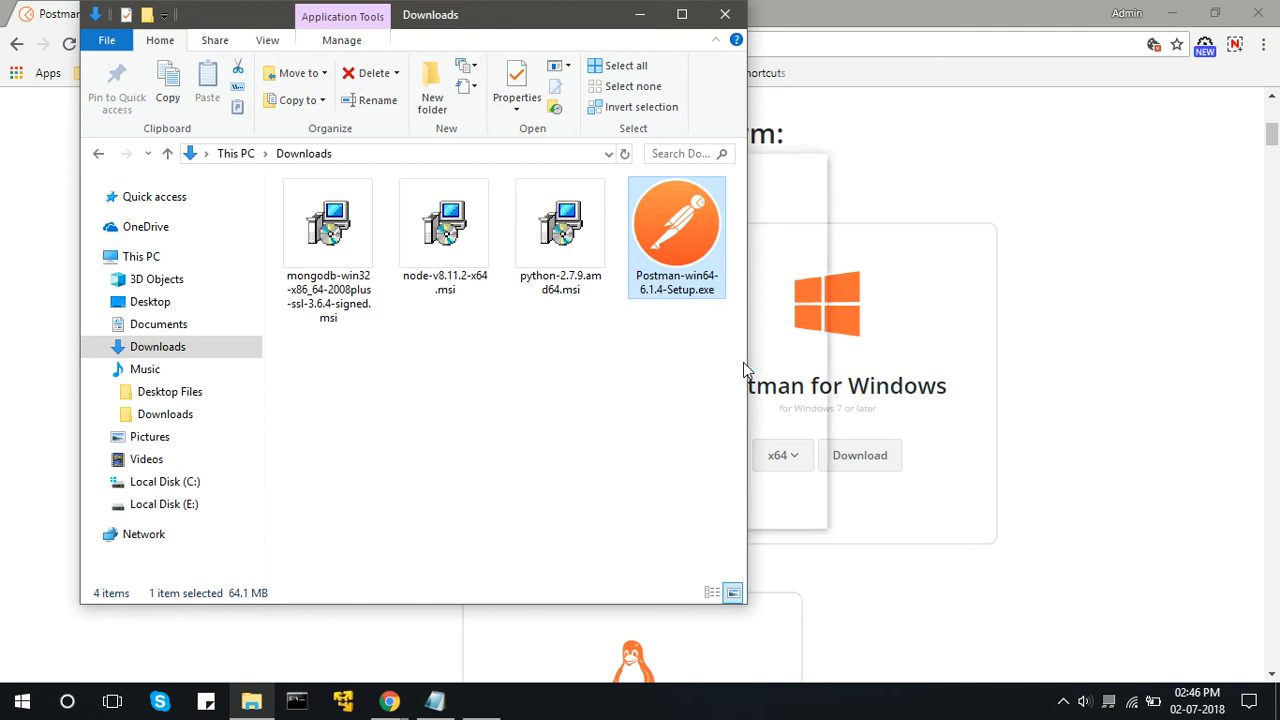
{"action": "left_click", "coordinate": [765, 403]}
{"action": "left_click", "coordinate": [483, 707]}
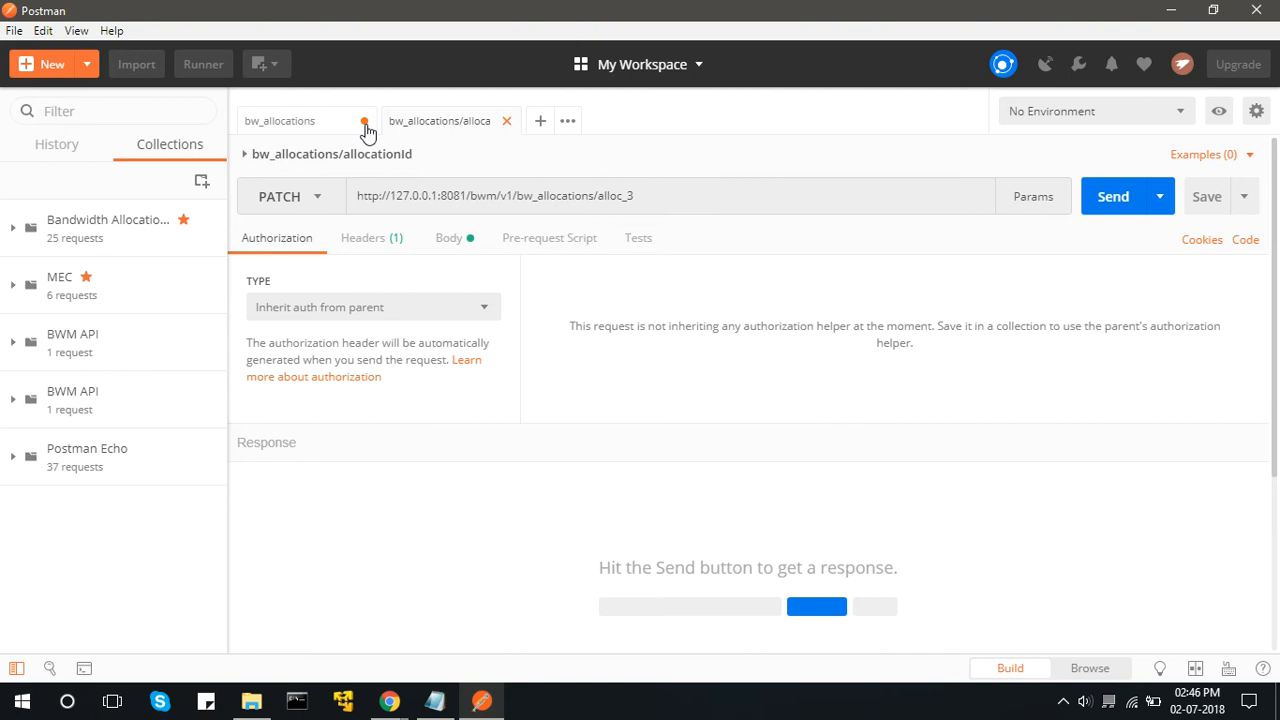
Close both open bw_allocations request tabs in Postman.
{"action": "left_click", "coordinate": [364, 125]}
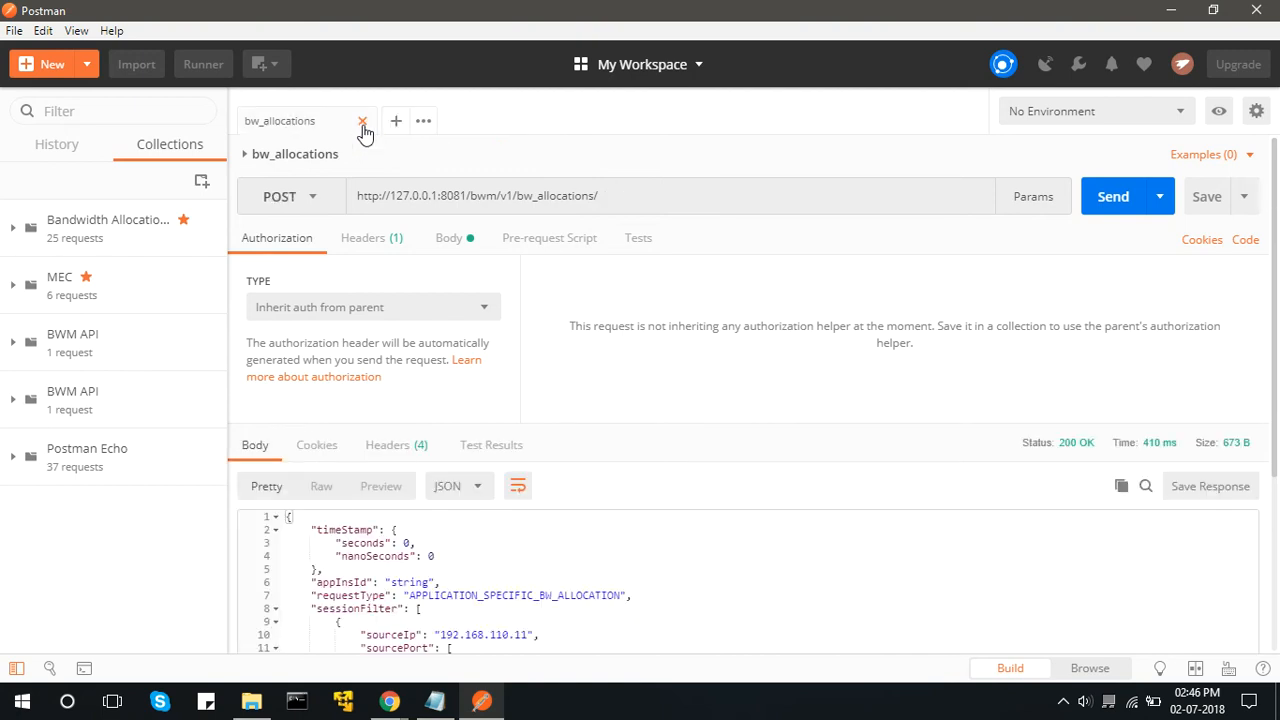
{"action": "left_click", "coordinate": [363, 122]}
{"action": "left_click", "coordinate": [818, 418]}
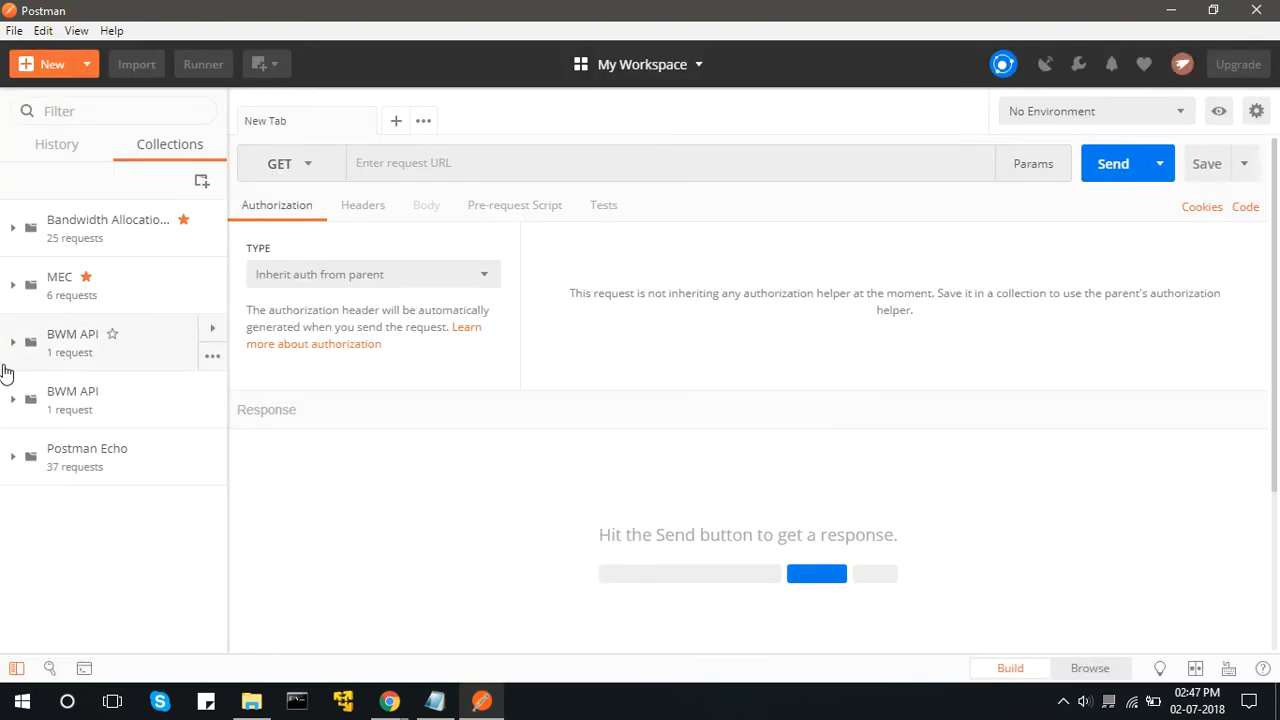
Delete the entire request history in Postman and close the application.
{"action": "left_click", "coordinate": [64, 143]}
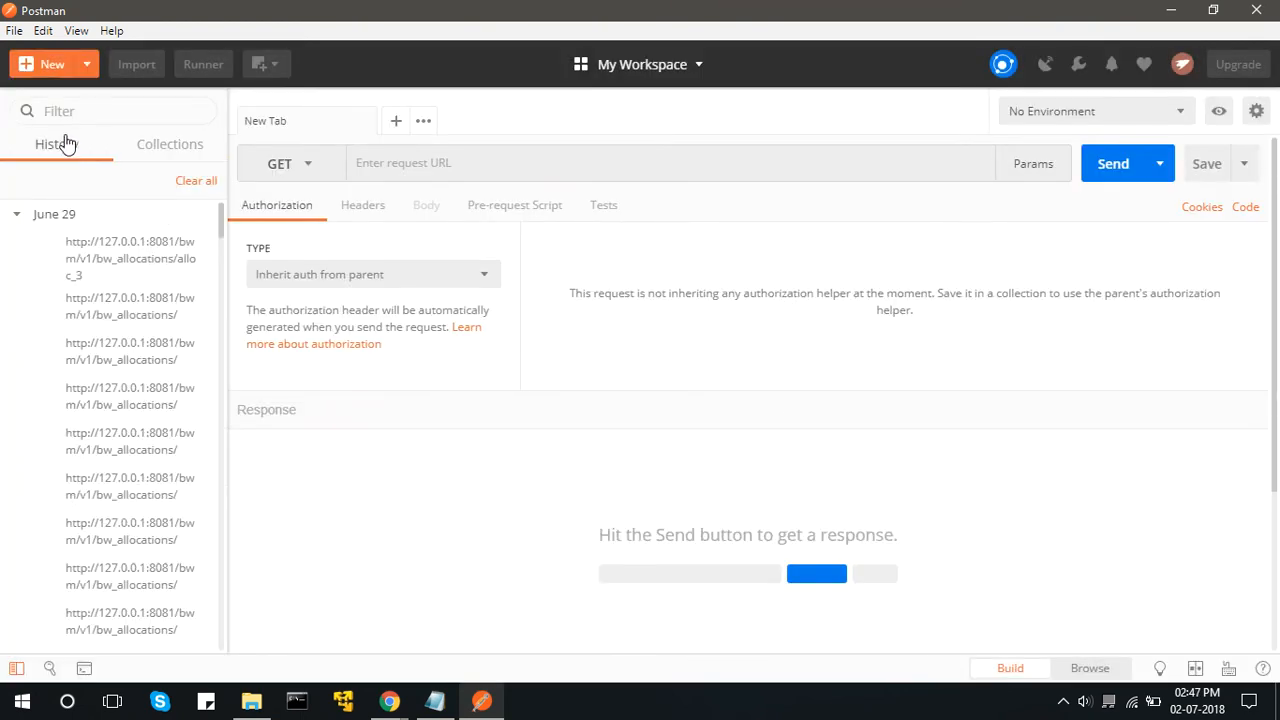
{"action": "left_click", "coordinate": [205, 180]}
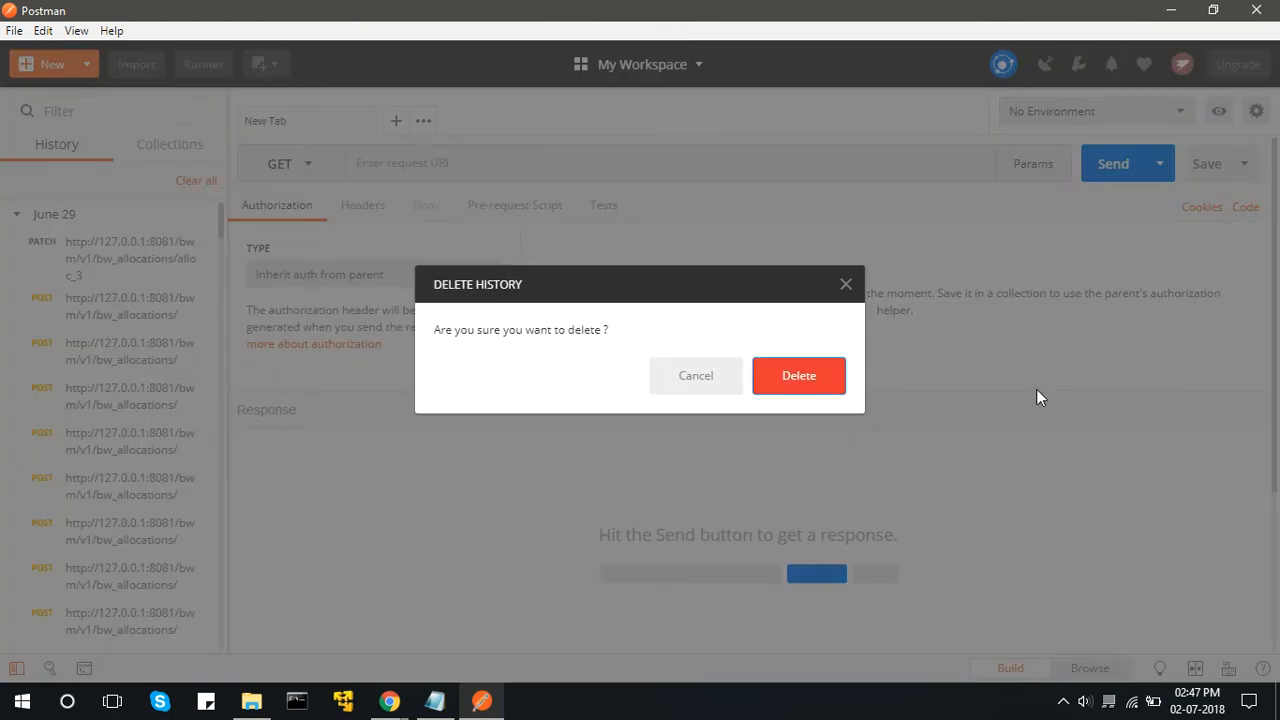
{"action": "left_click", "coordinate": [816, 390]}
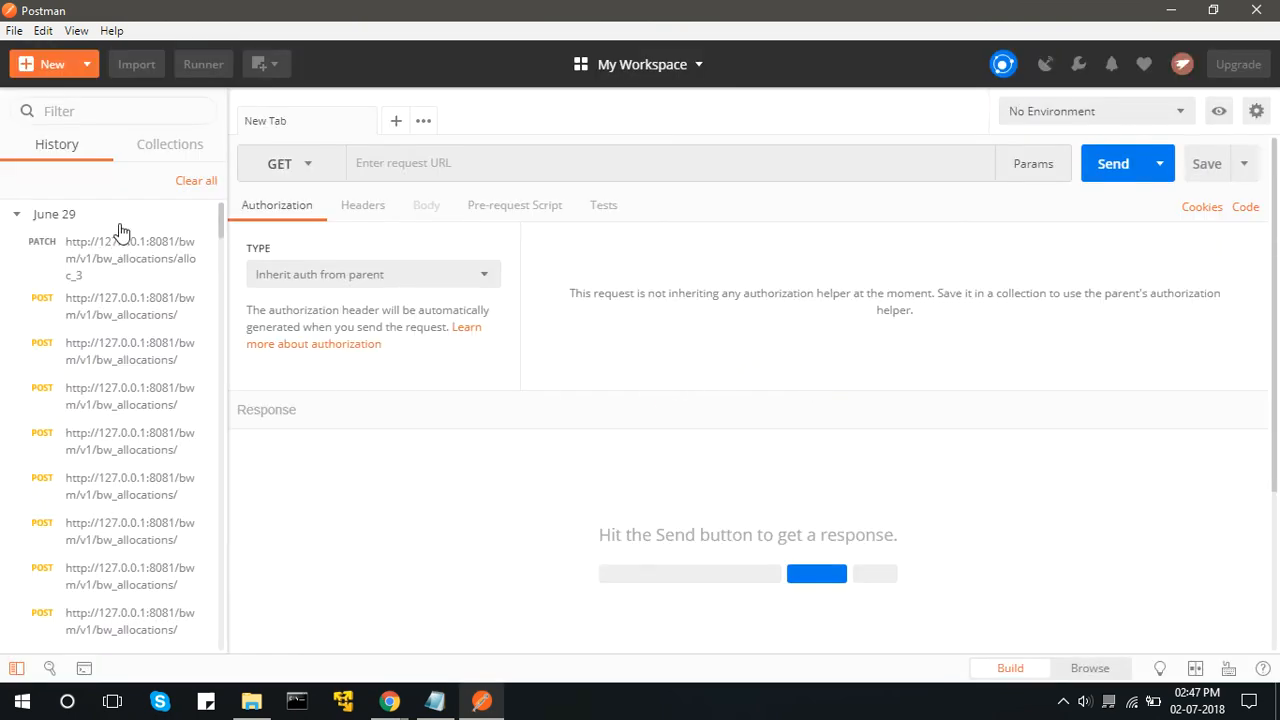
{"action": "left_click", "coordinate": [205, 180]}
{"action": "left_click", "coordinate": [205, 179]}
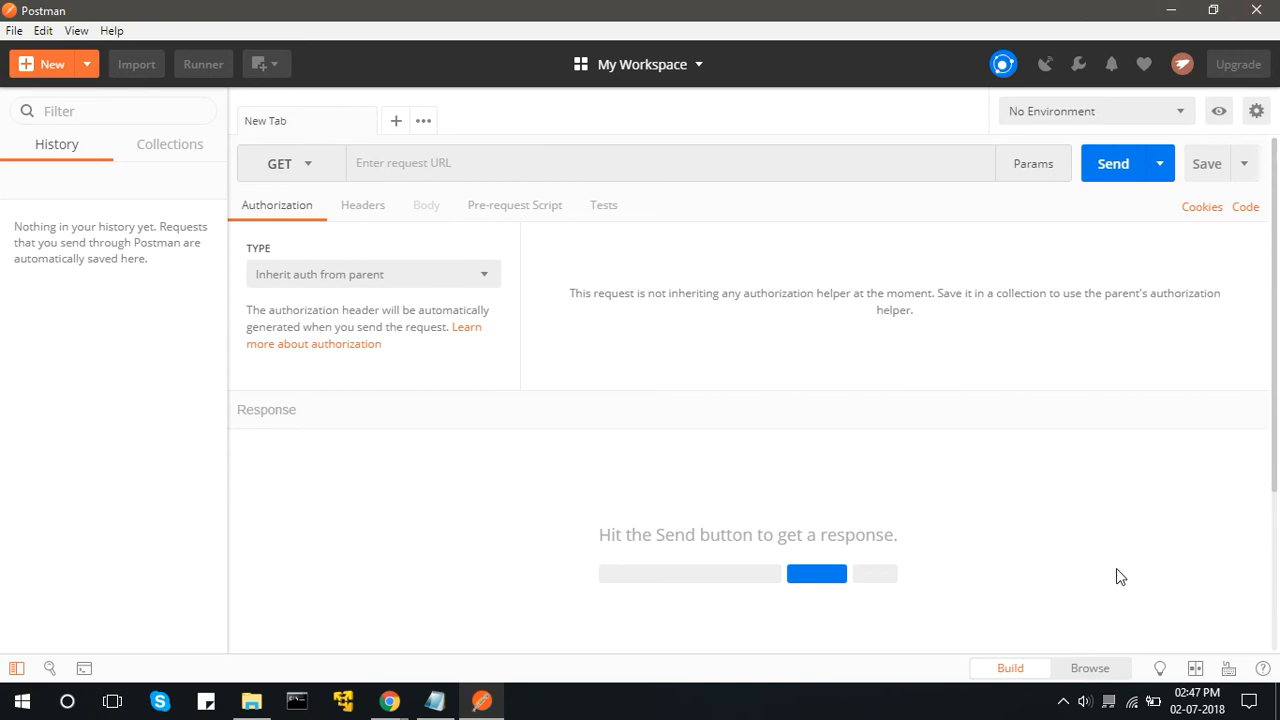
{"action": "left_click", "coordinate": [1252, 9]}
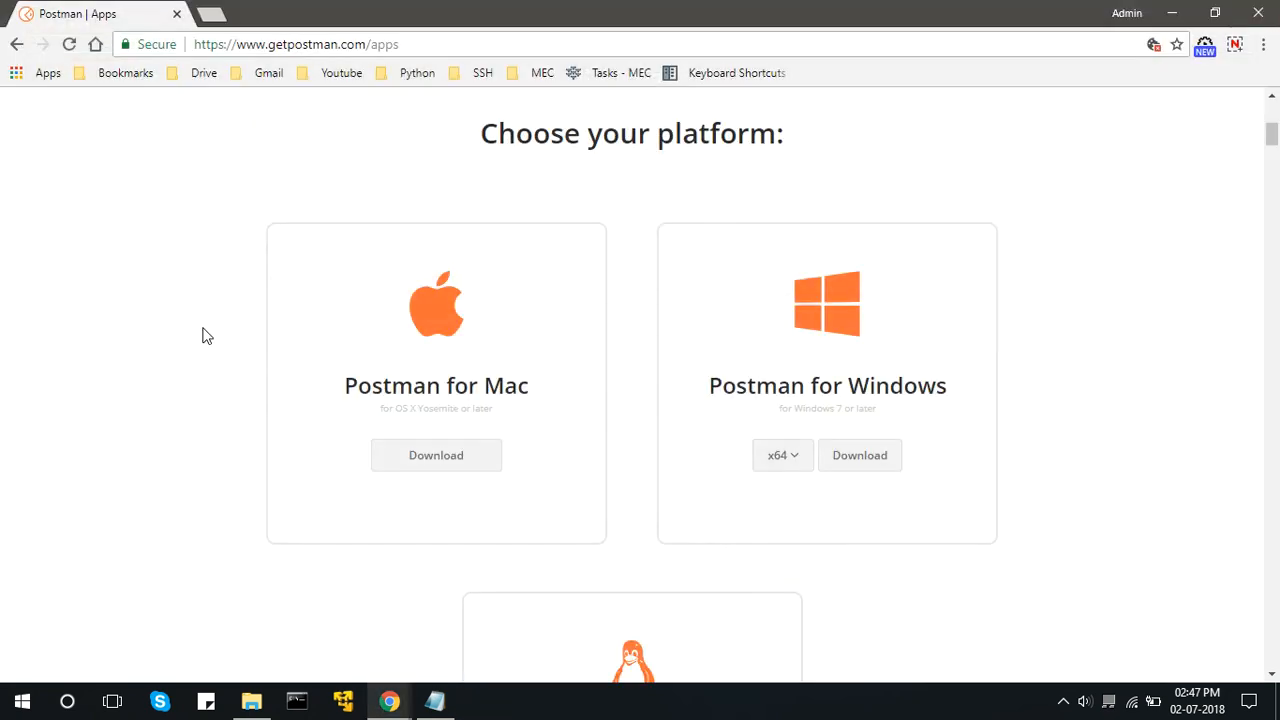
{"action": "left_click", "coordinate": [447, 703]}
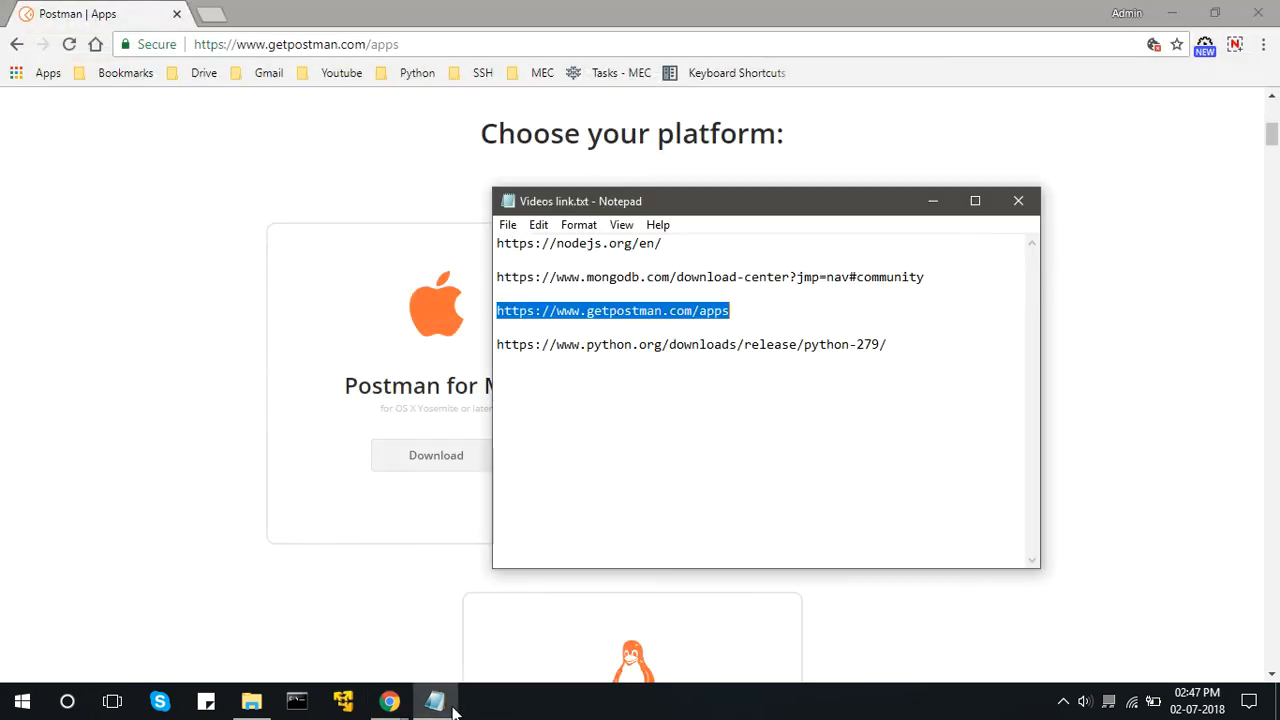
{"action": "left_click_drag", "start_coordinate": [910, 348], "coordinate": [488, 349]}
{"action": "key", "text": "ctrl+c"}
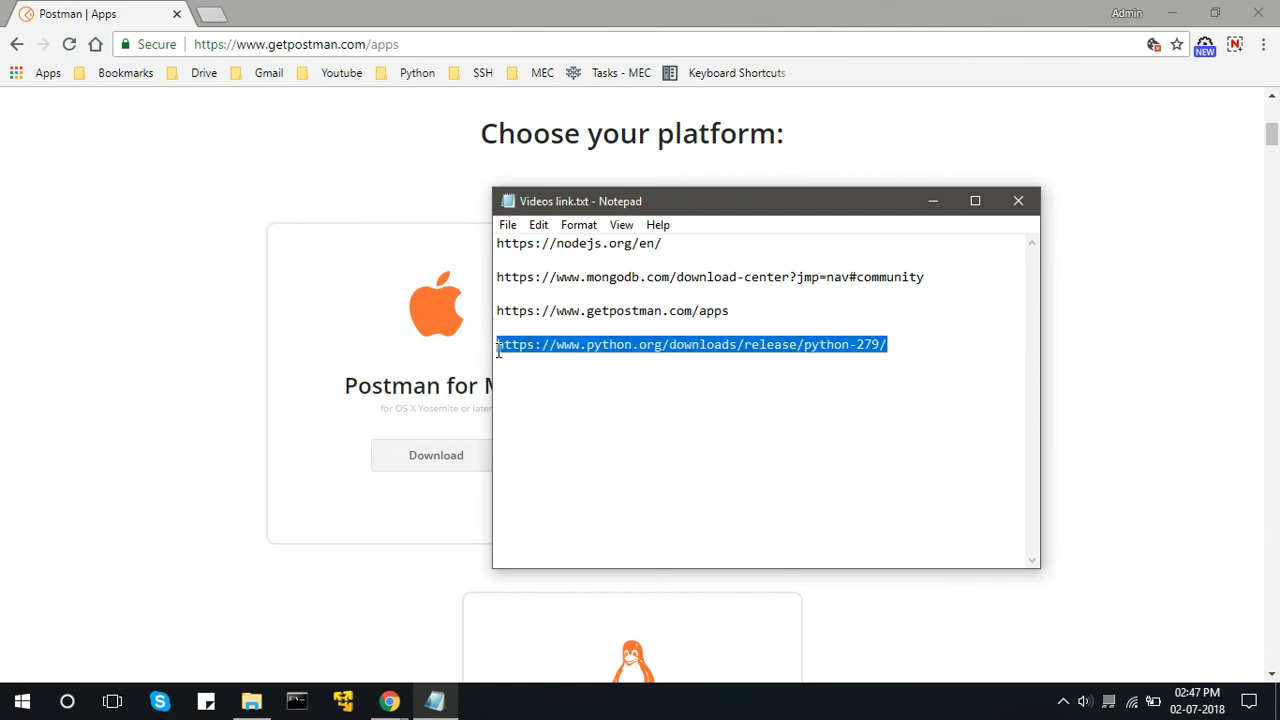
{"action": "double_click", "coordinate": [457, 44]}
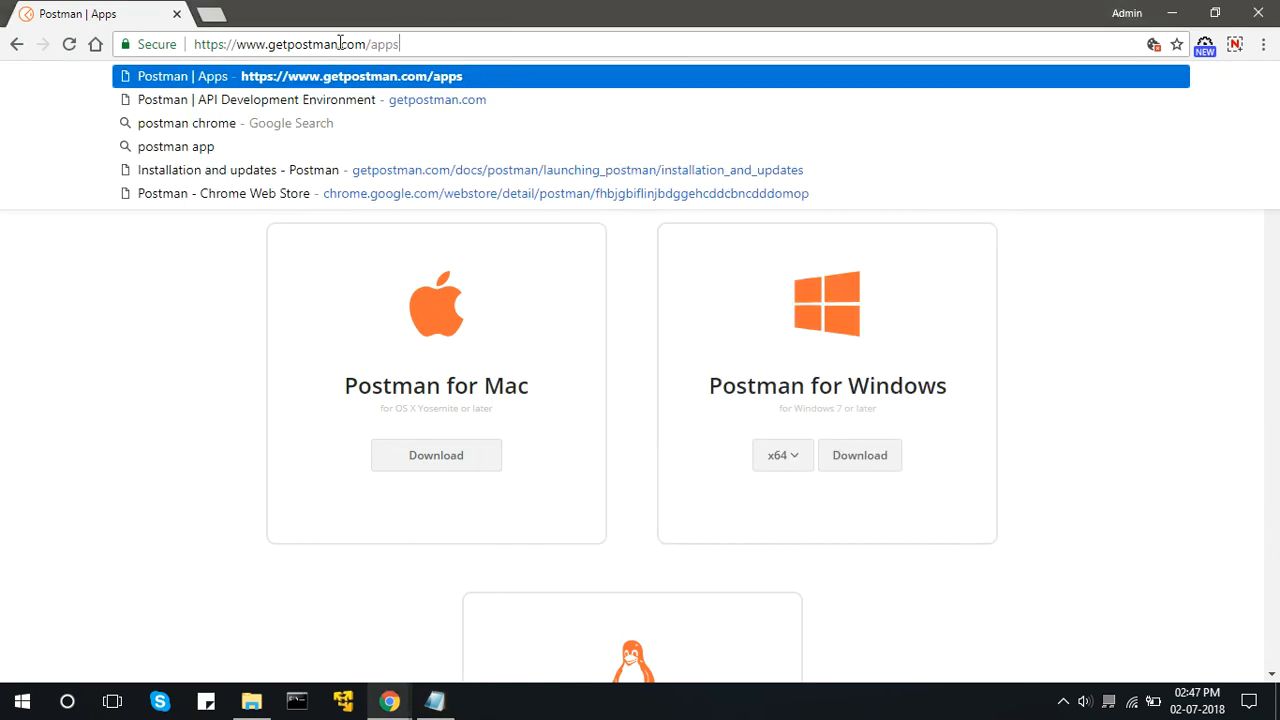
{"action": "key", "text": "ctrl+a"}
{"action": "key", "text": "ctrl+v"}
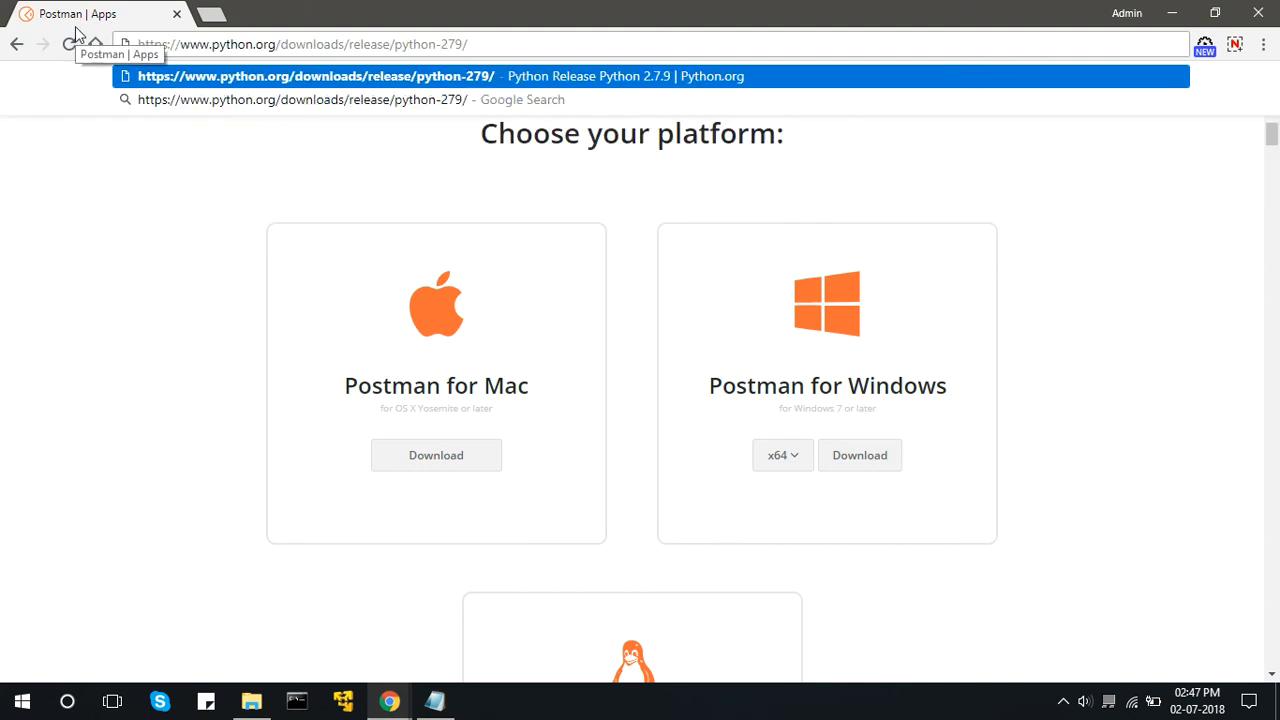
{"action": "key", "text": "Return"}
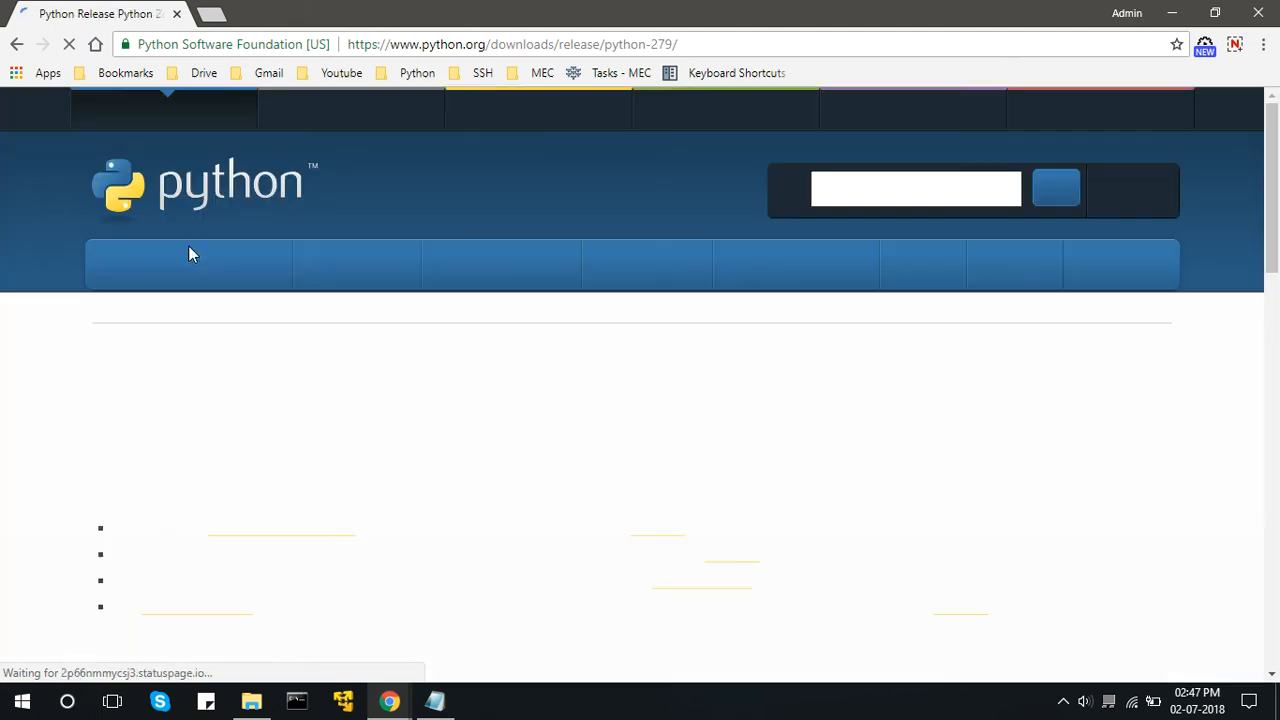
Run python-2.7.9.amd64.msi from the Downloads folder and choose to install Python for all users.
{"action": "left_click_drag", "start_coordinate": [1273, 188], "coordinate": [1256, 410]}
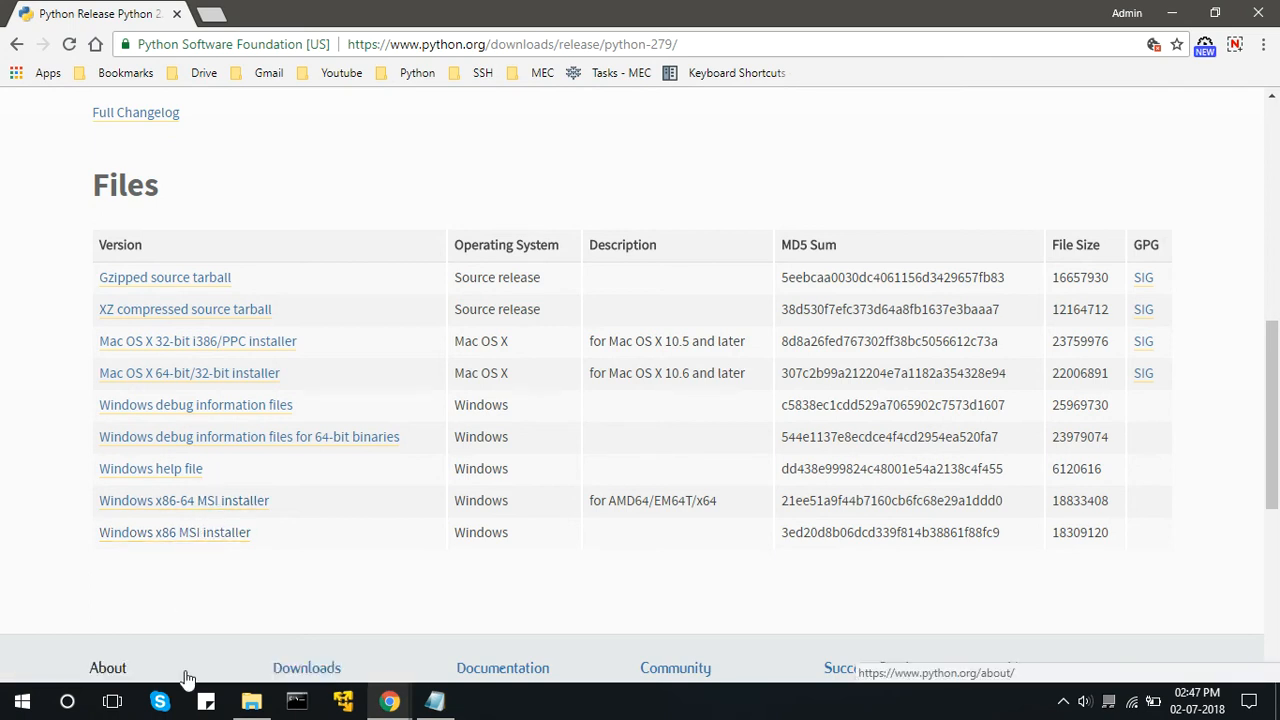
{"action": "mouse_move", "coordinate": [240, 708]}
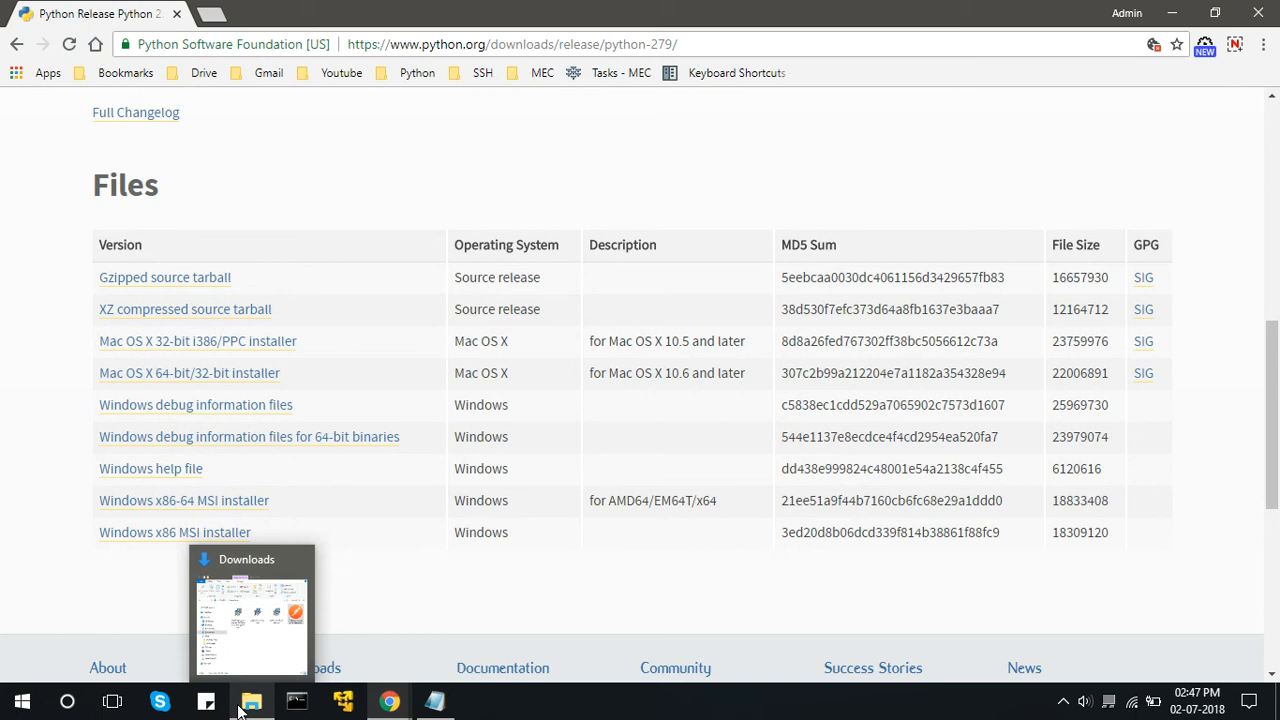
{"action": "left_click", "coordinate": [240, 708]}
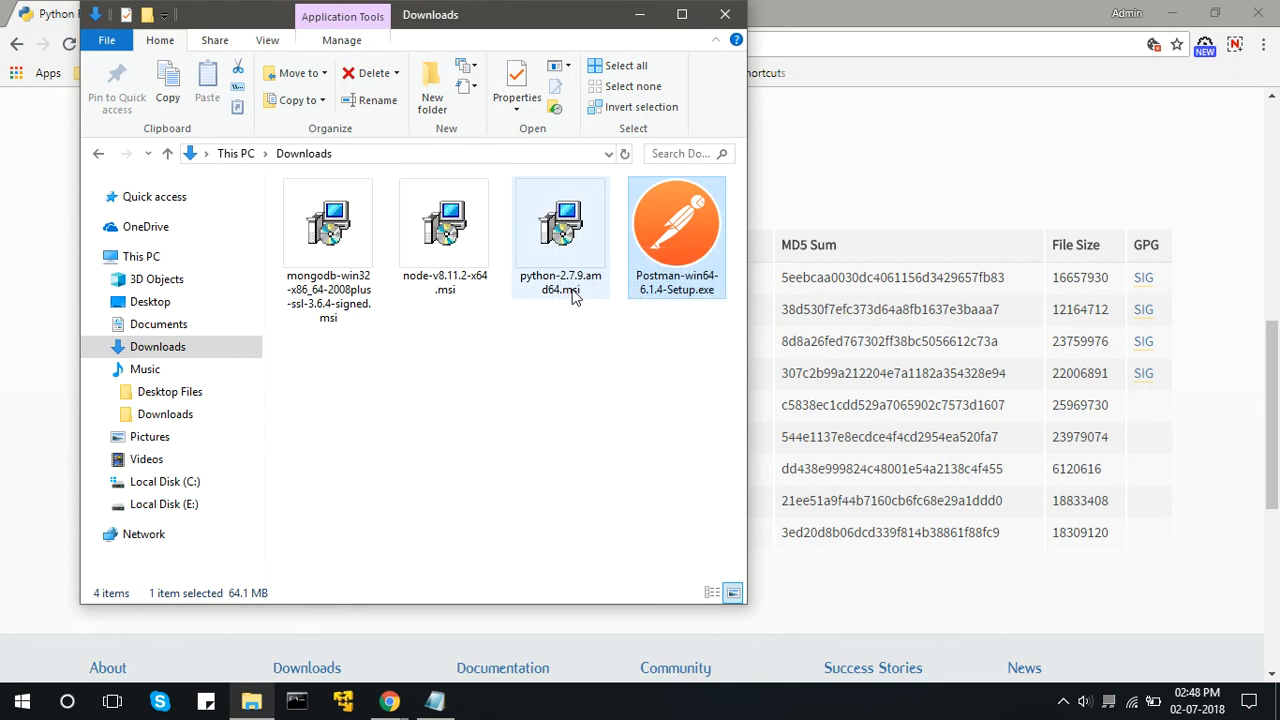
{"action": "left_click", "coordinate": [566, 226]}
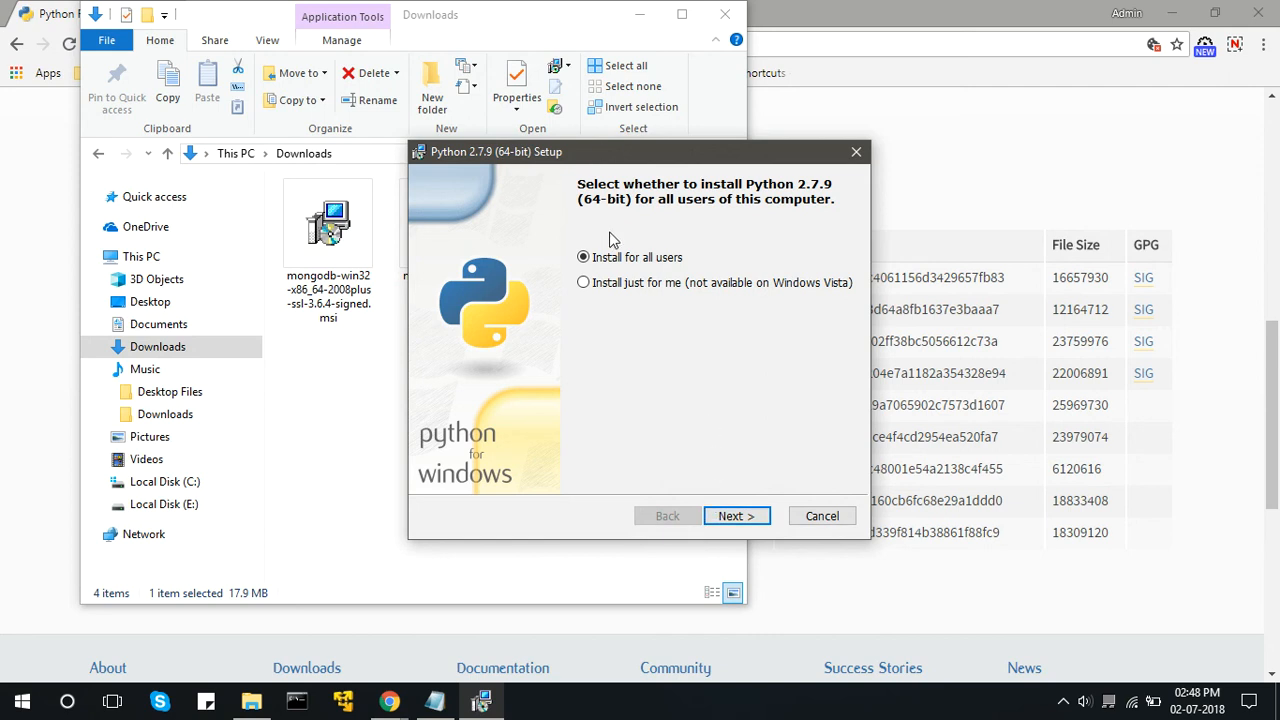
{"action": "left_click", "coordinate": [724, 522]}
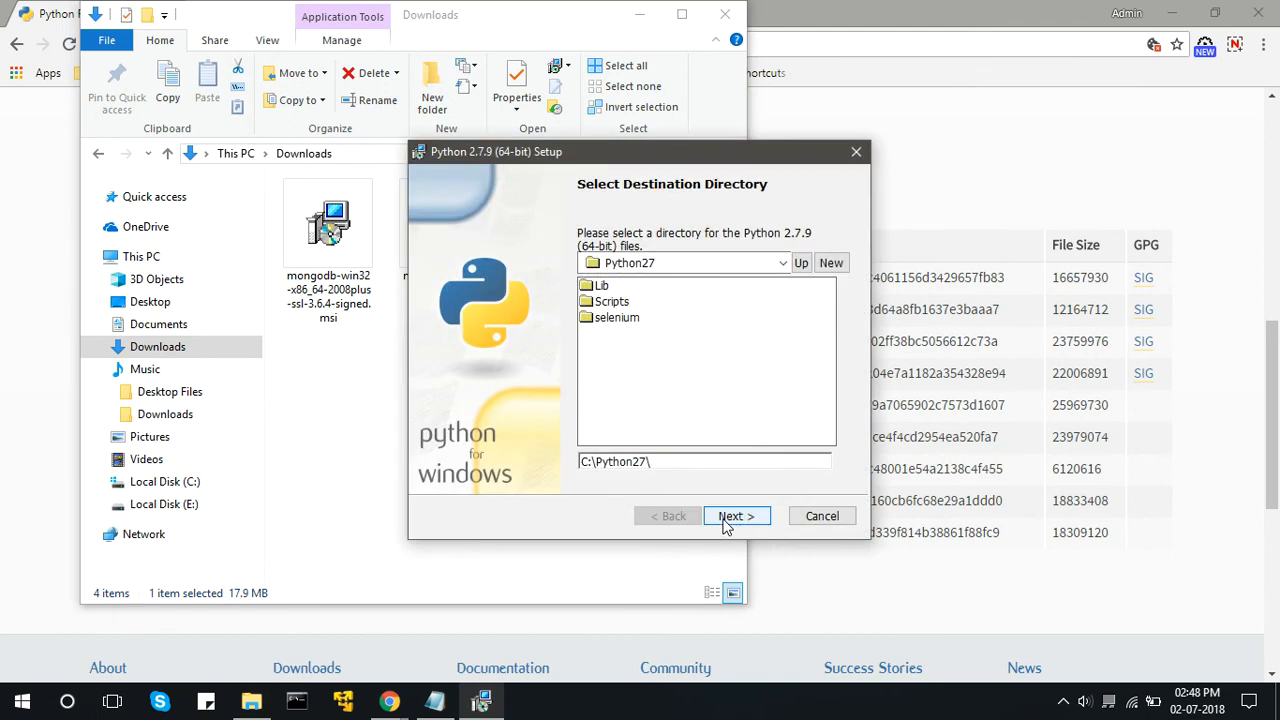
Install Python into C:\Python27\ with the default features, overwriting existing files, then finish the setup and minimize the Downloads window.
{"action": "left_click_drag", "start_coordinate": [655, 462], "coordinate": [583, 461]}
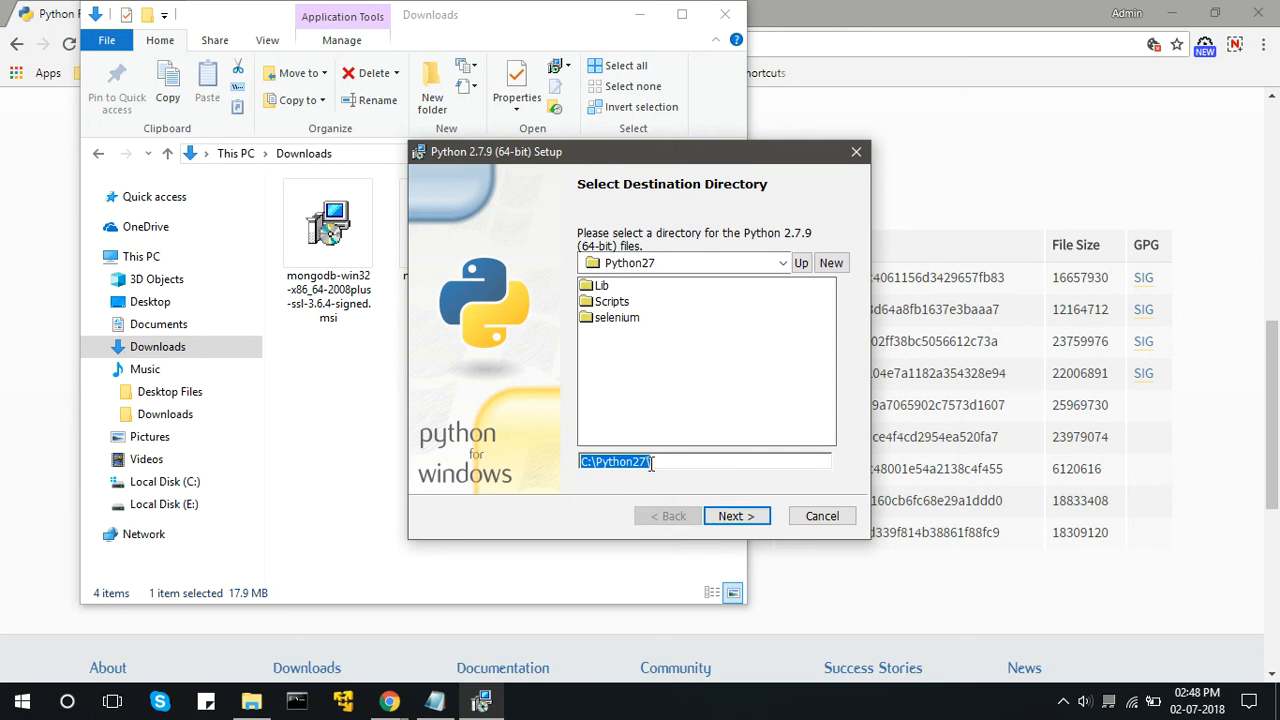
{"action": "left_click", "coordinate": [730, 520]}
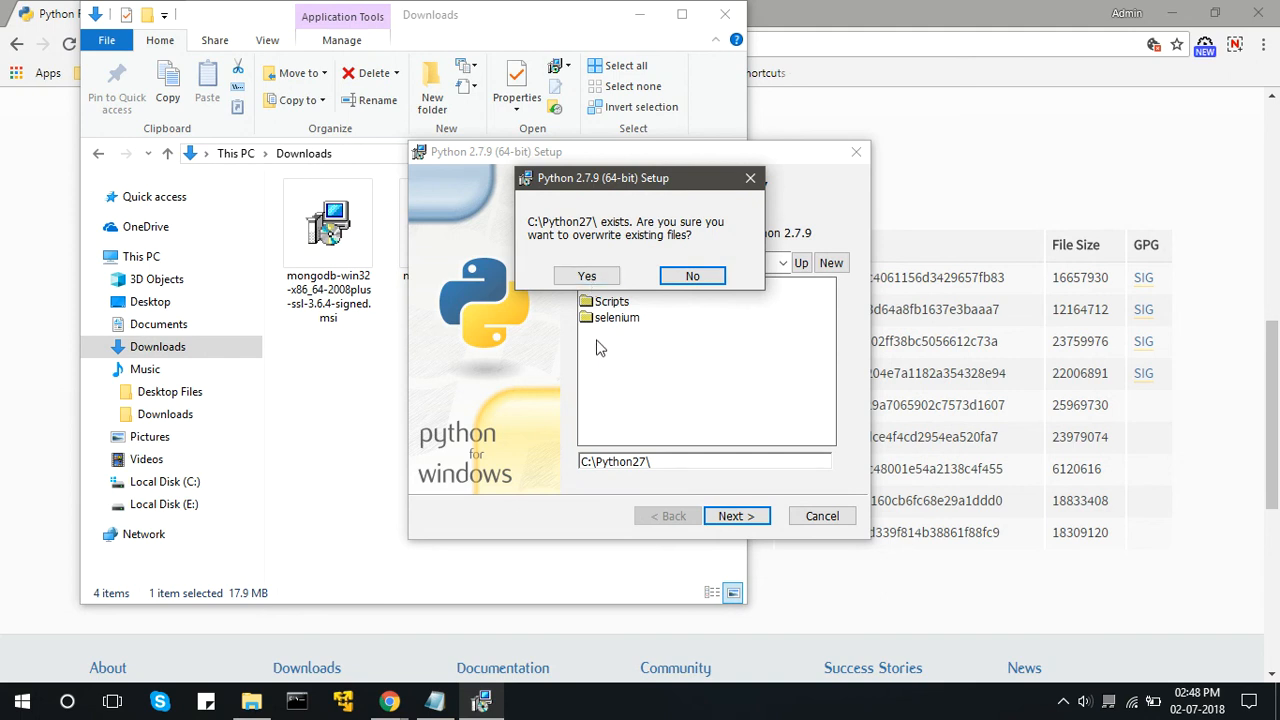
{"action": "left_click", "coordinate": [588, 284]}
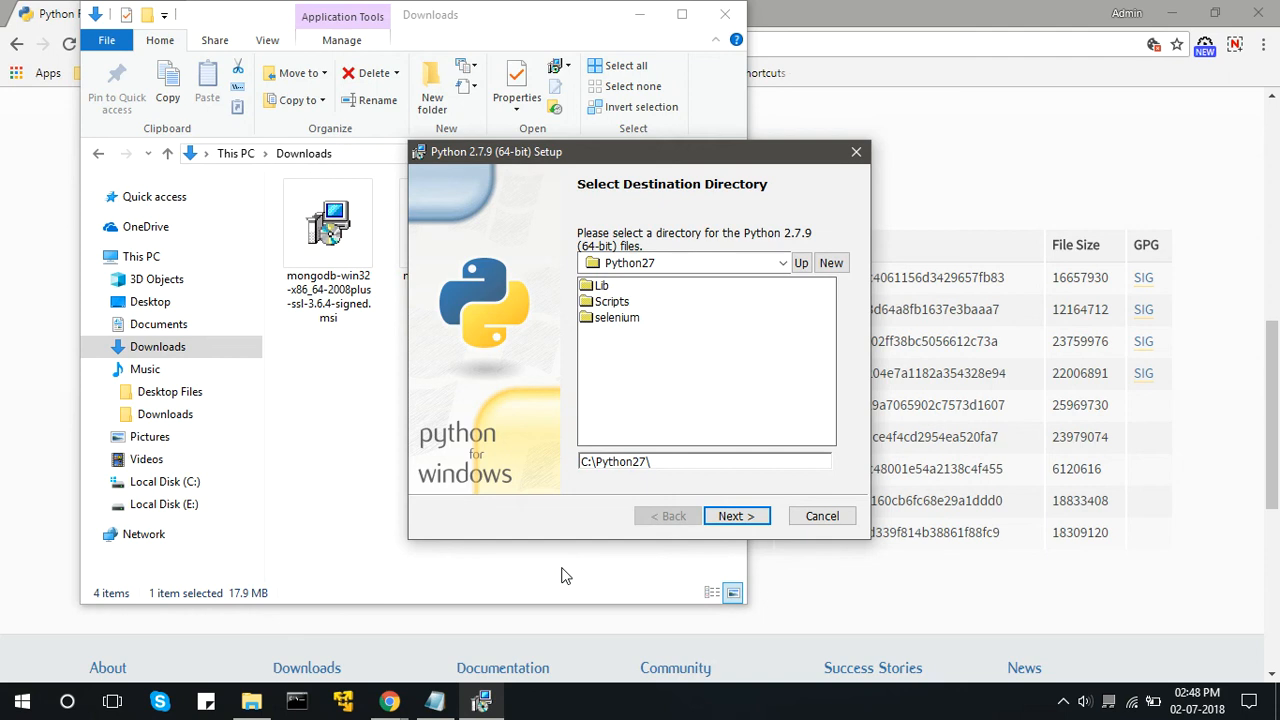
{"action": "left_click", "coordinate": [726, 520]}
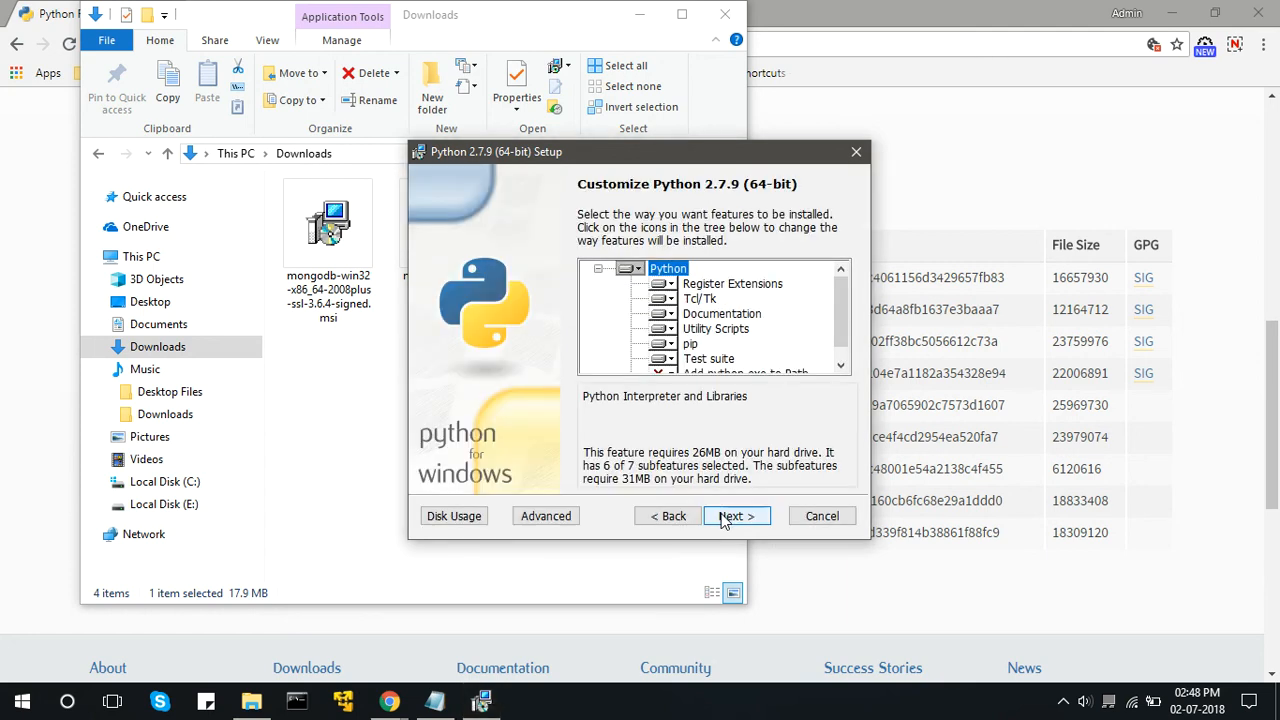
{"action": "left_click", "coordinate": [726, 520]}
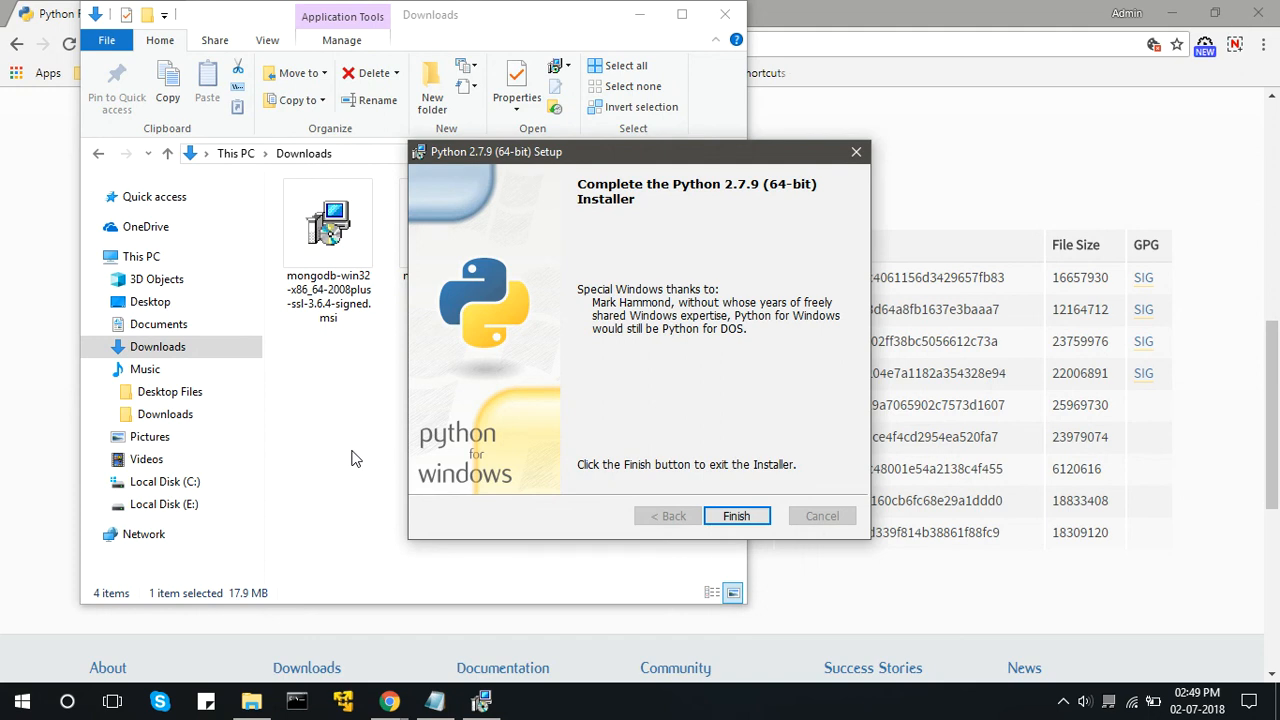
{"action": "left_click", "coordinate": [736, 516]}
{"action": "left_click", "coordinate": [640, 16]}
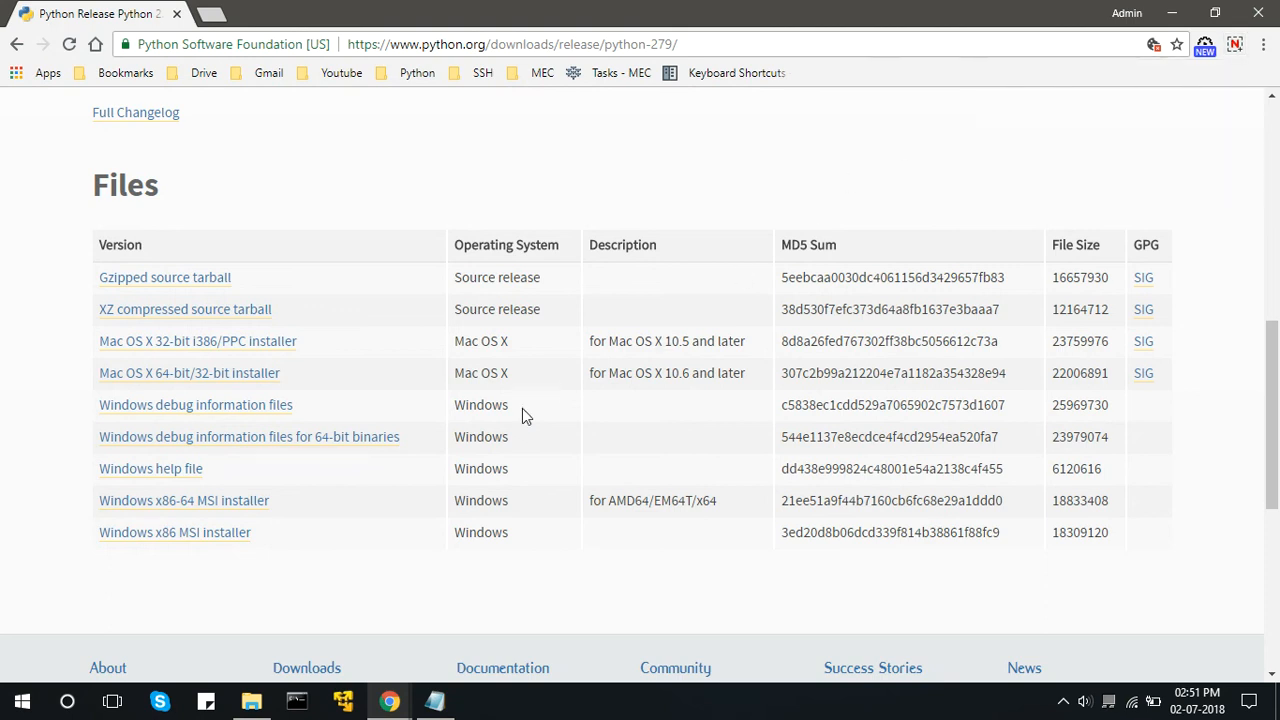
Open the system Path variable for editing from the environment variables in This PC's advanced system settings.
{"action": "left_click", "coordinate": [251, 701]}
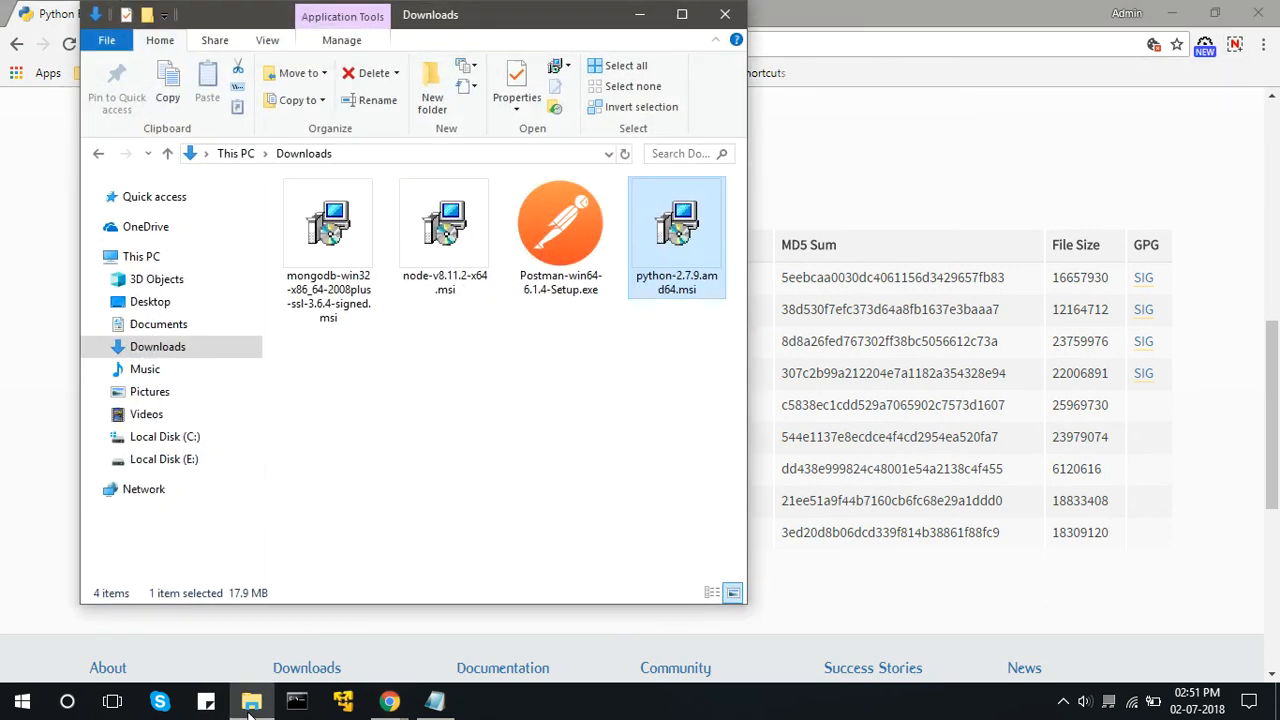
{"action": "right_click", "coordinate": [156, 251]}
{"action": "left_click", "coordinate": [484, 538]}
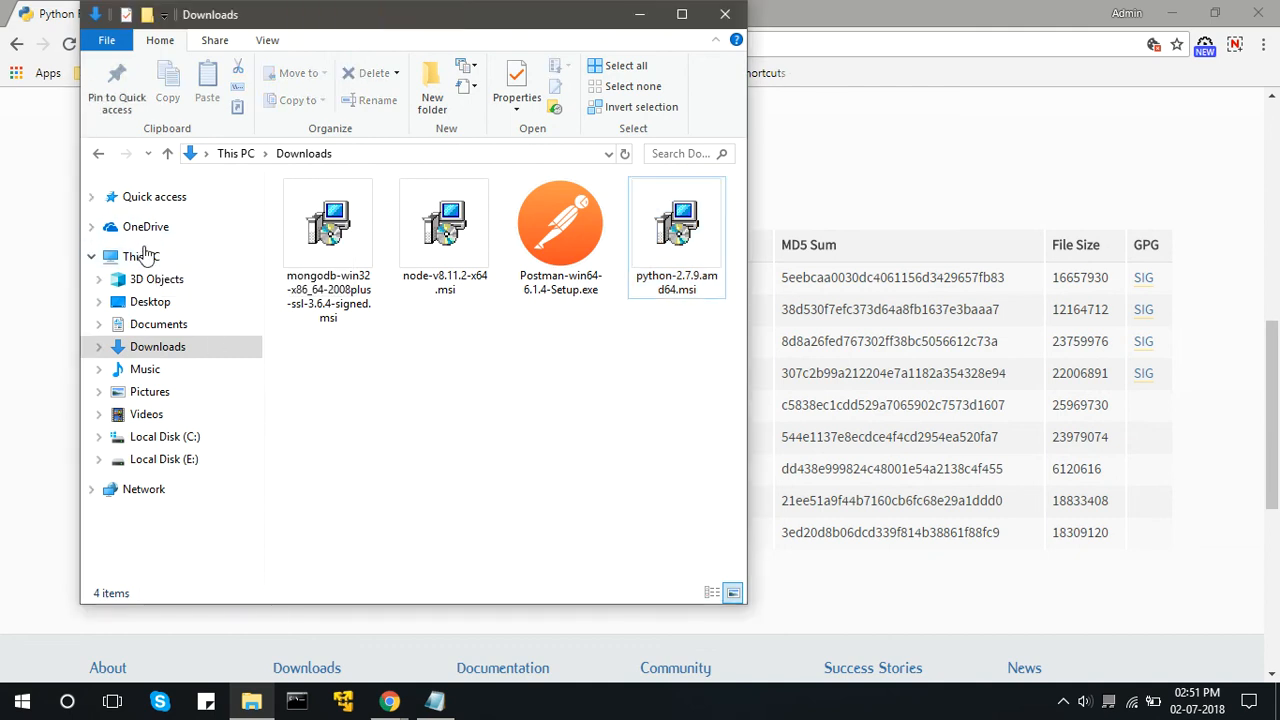
{"action": "right_click", "coordinate": [145, 253]}
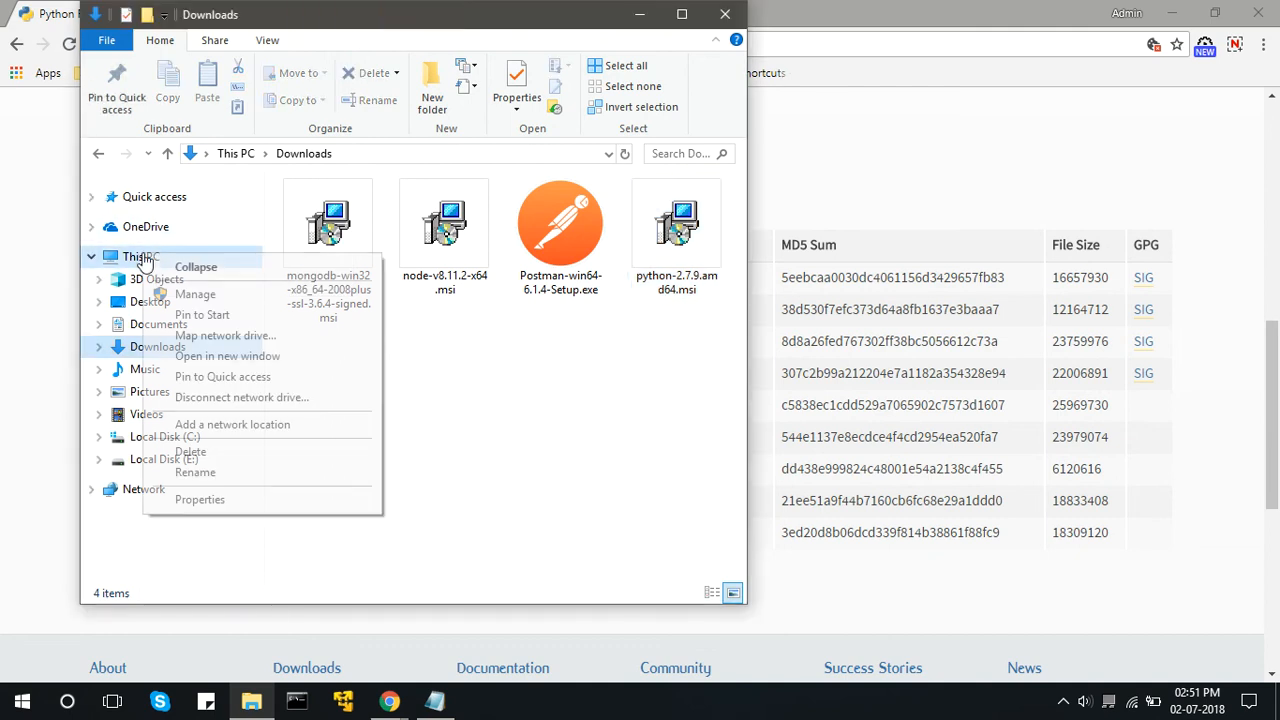
{"action": "left_click", "coordinate": [254, 503]}
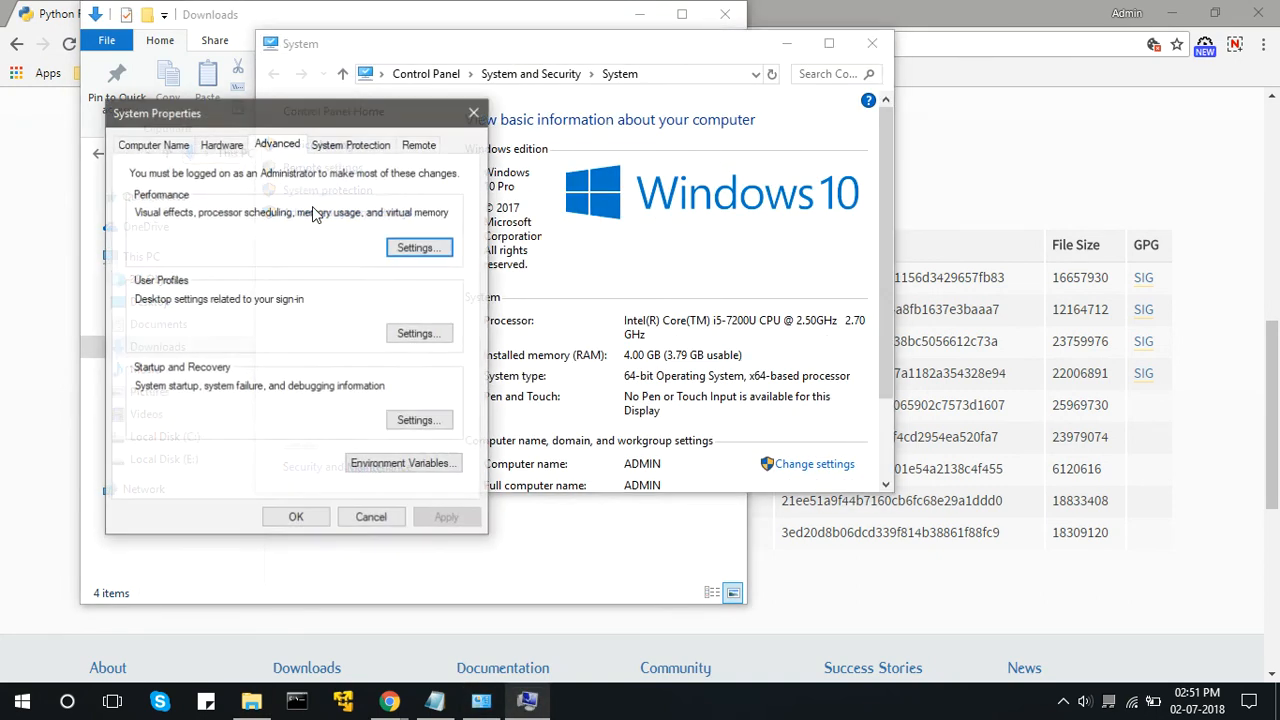
{"action": "left_click", "coordinate": [440, 466]}
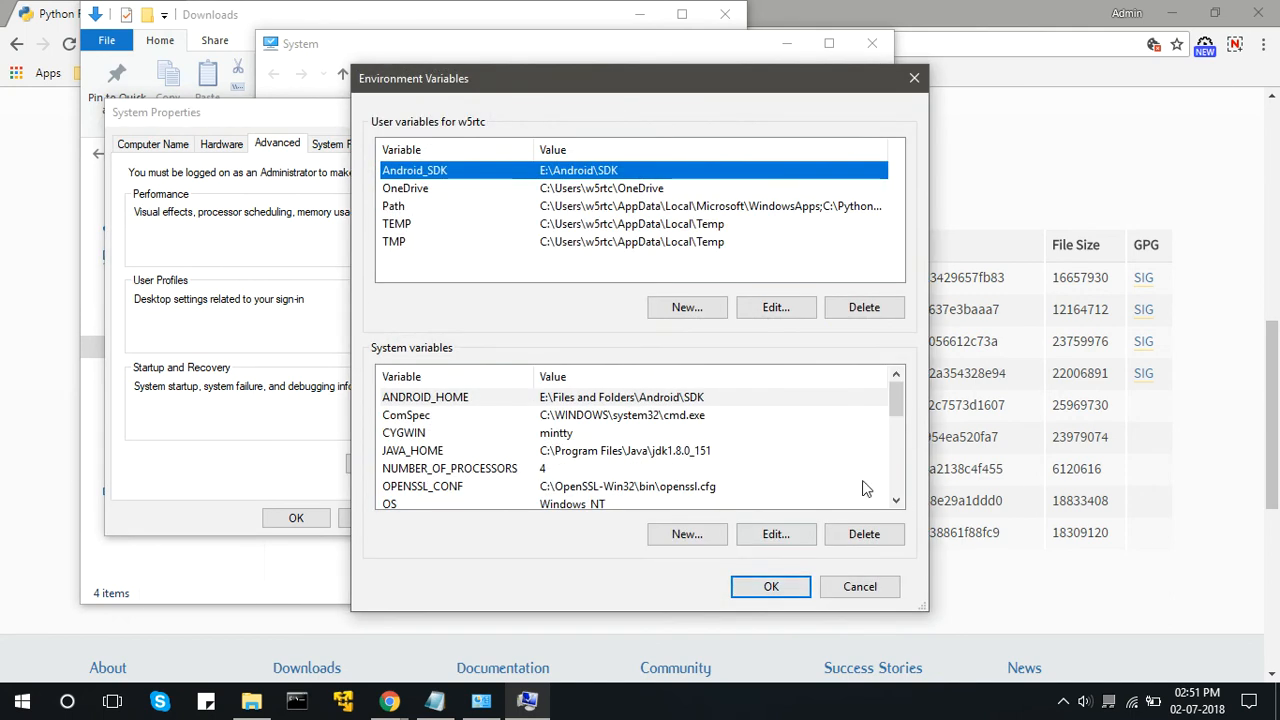
{"action": "left_click", "coordinate": [896, 502]}
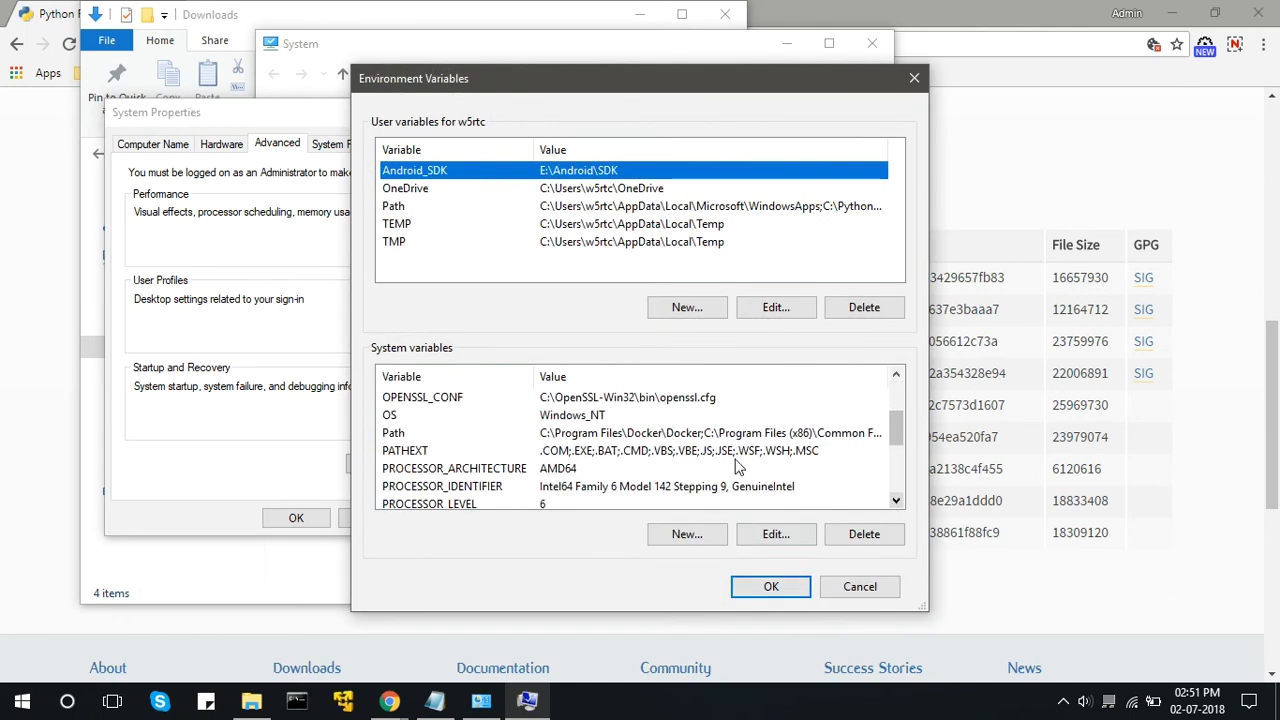
{"action": "double_click", "coordinate": [697, 432]}
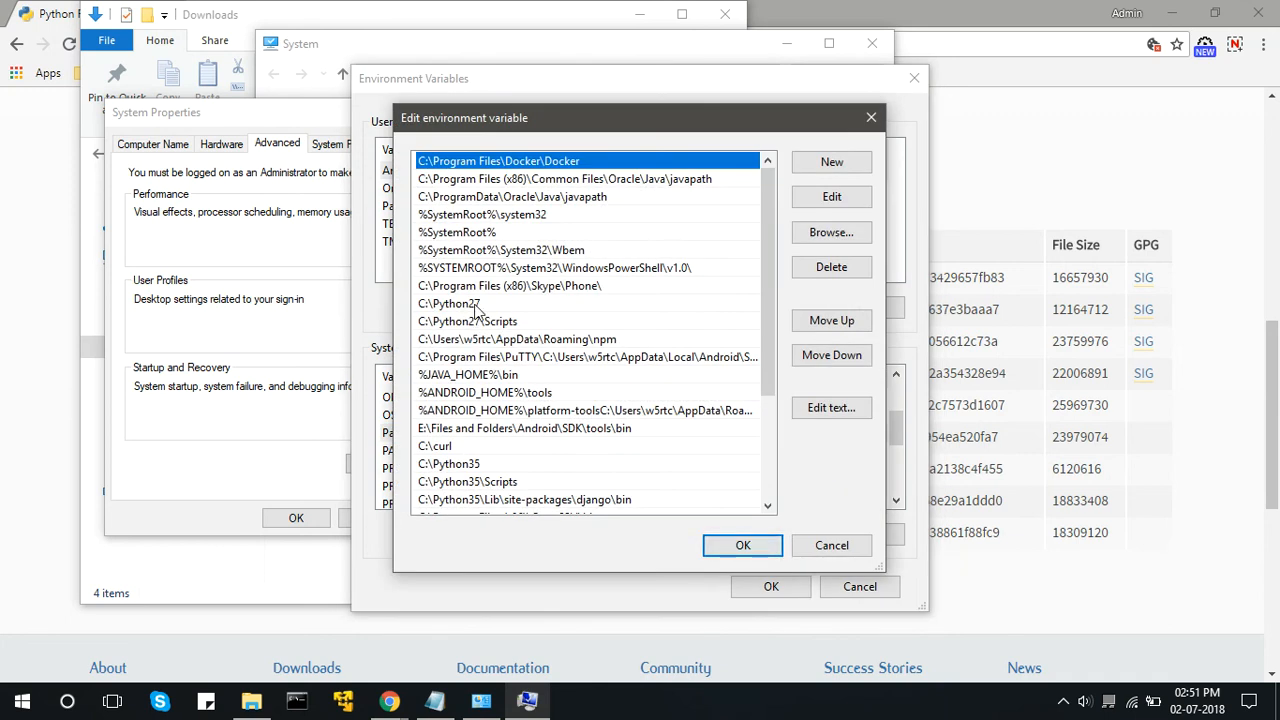
Check the C:\Python27 and C:\Python27\Scripts entries in the system Path, and close all the system settings windows.
{"action": "left_click", "coordinate": [475, 304]}
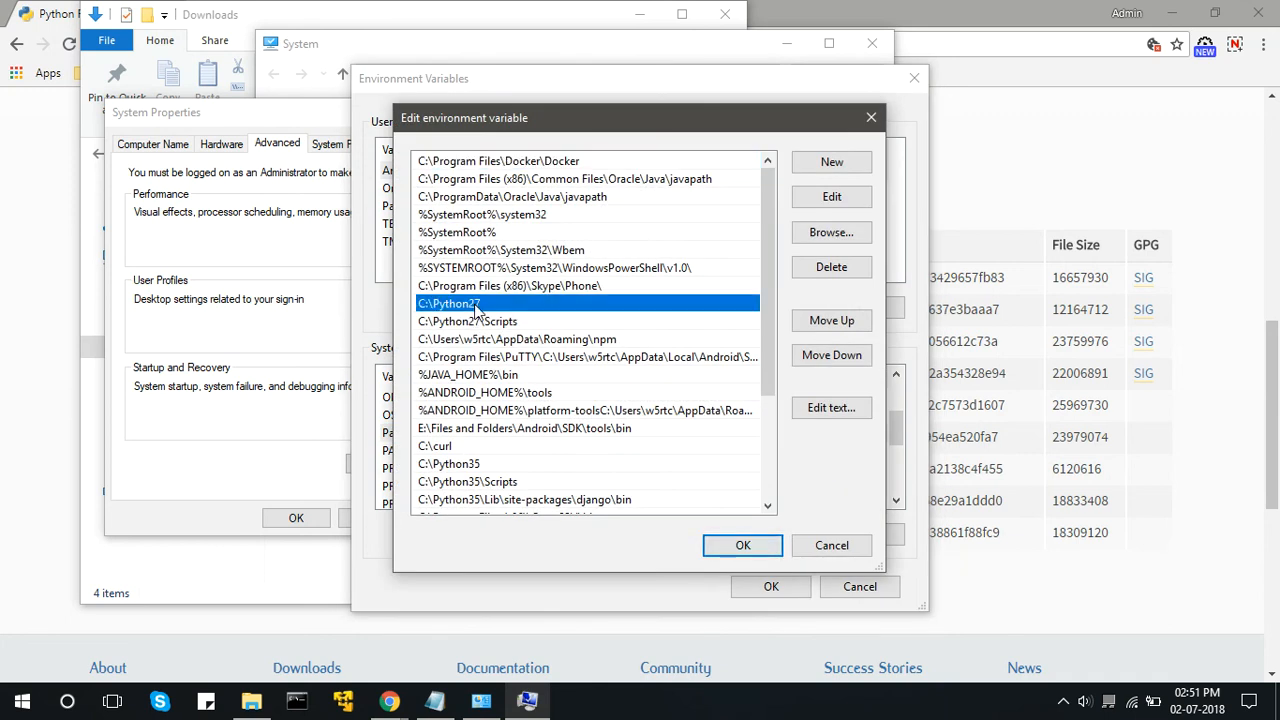
{"action": "left_click", "coordinate": [424, 322]}
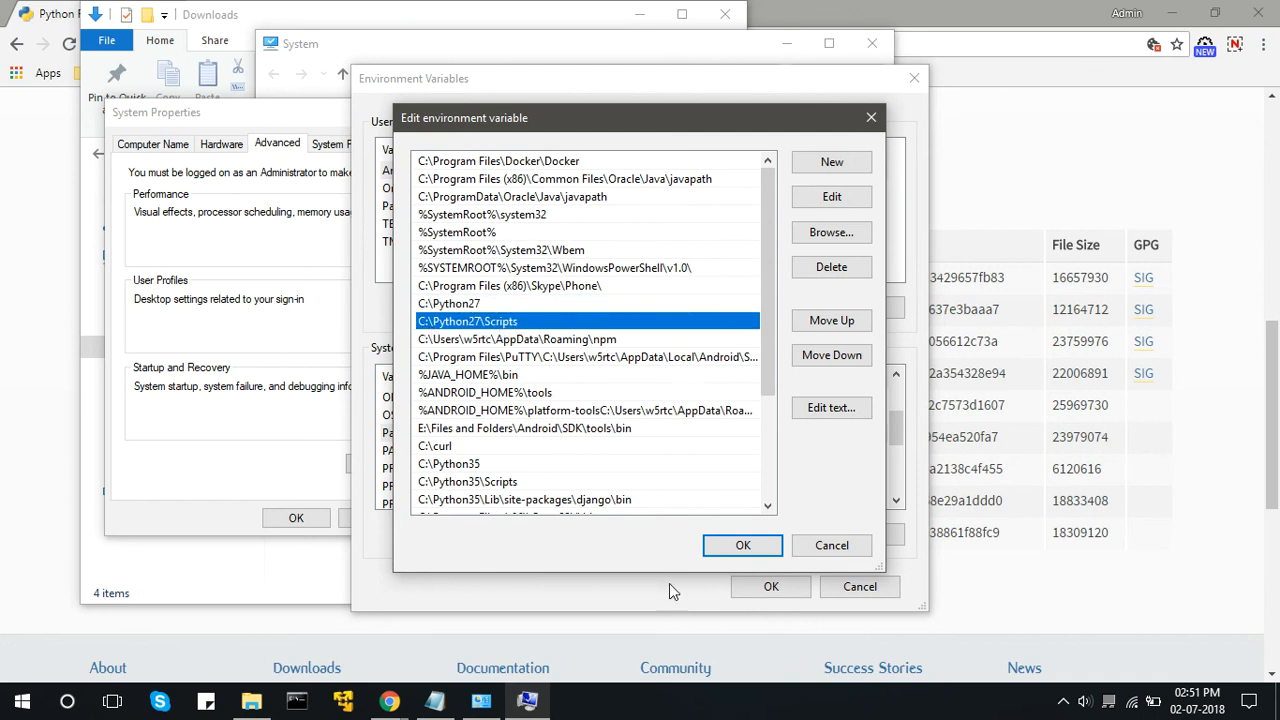
{"action": "left_click", "coordinate": [722, 548]}
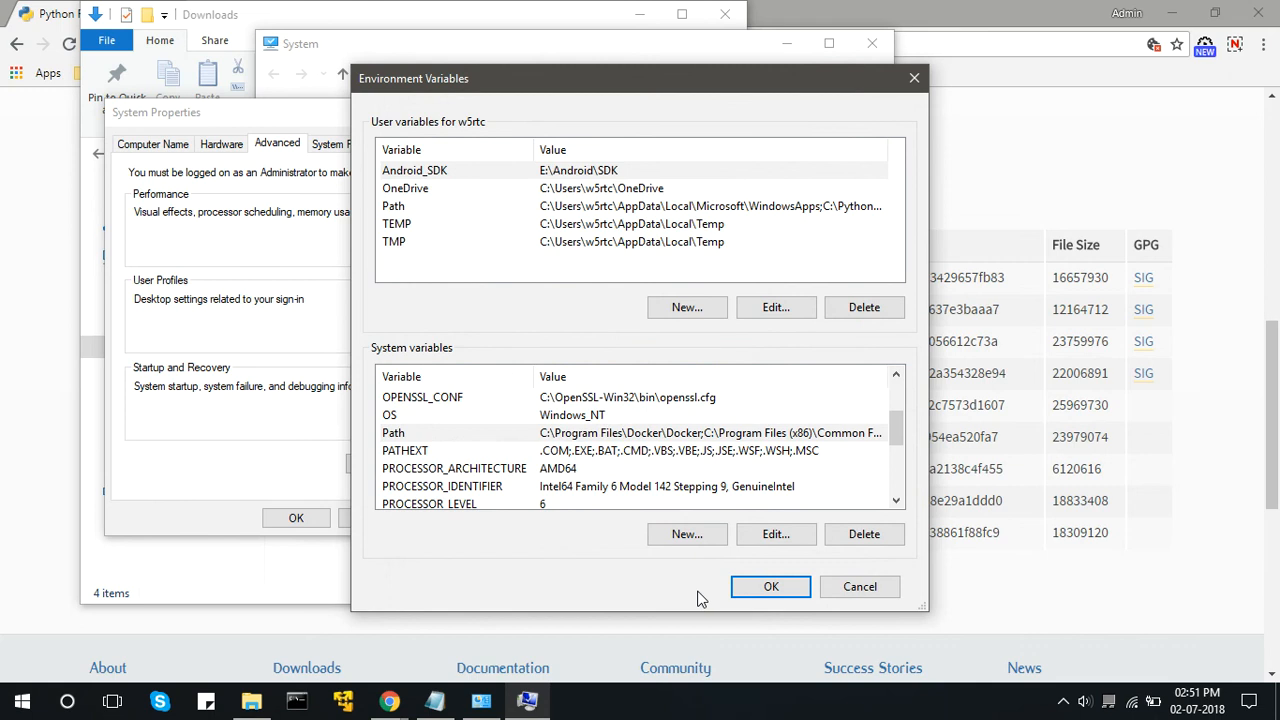
{"action": "left_click", "coordinate": [752, 590]}
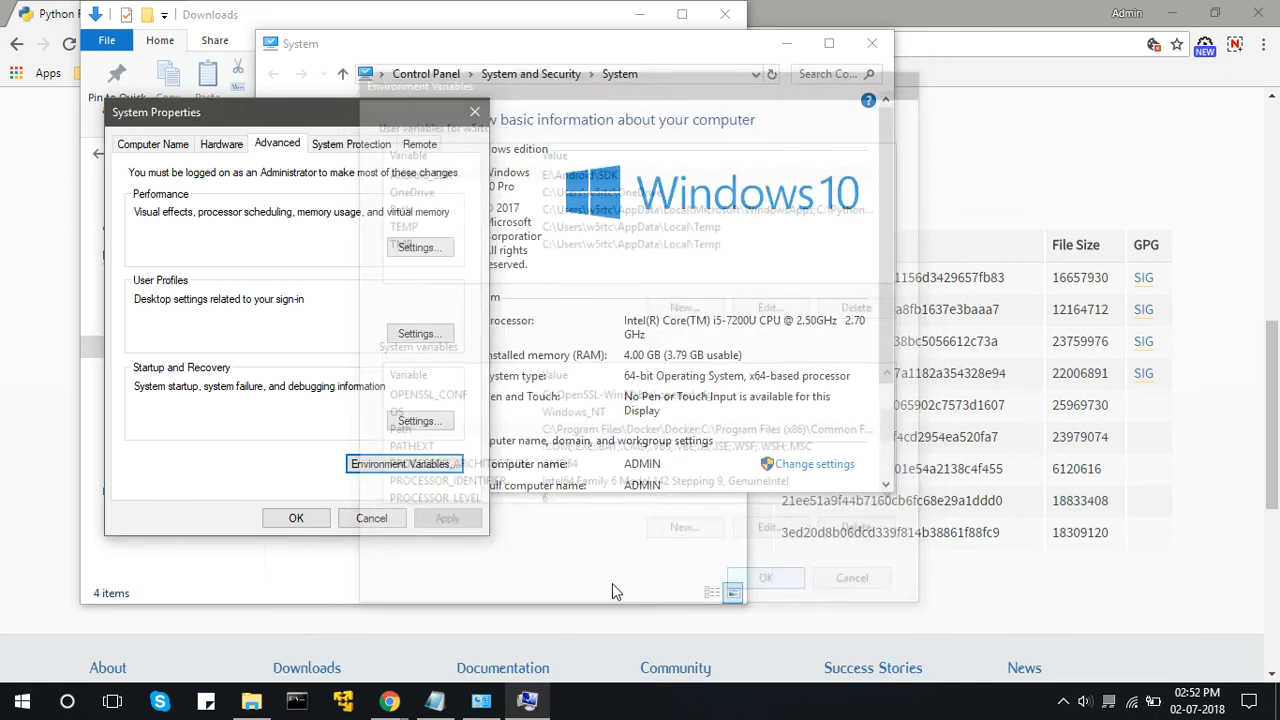
{"action": "left_click", "coordinate": [290, 517]}
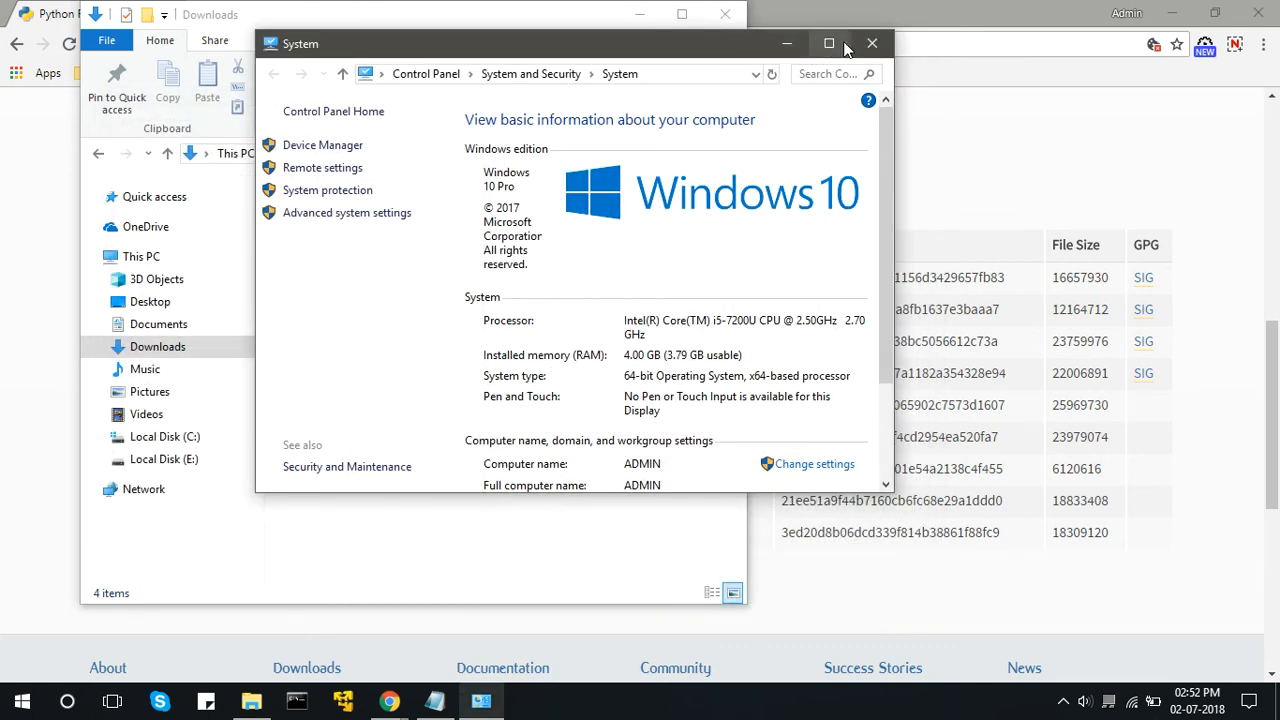
{"action": "left_click", "coordinate": [872, 43]}
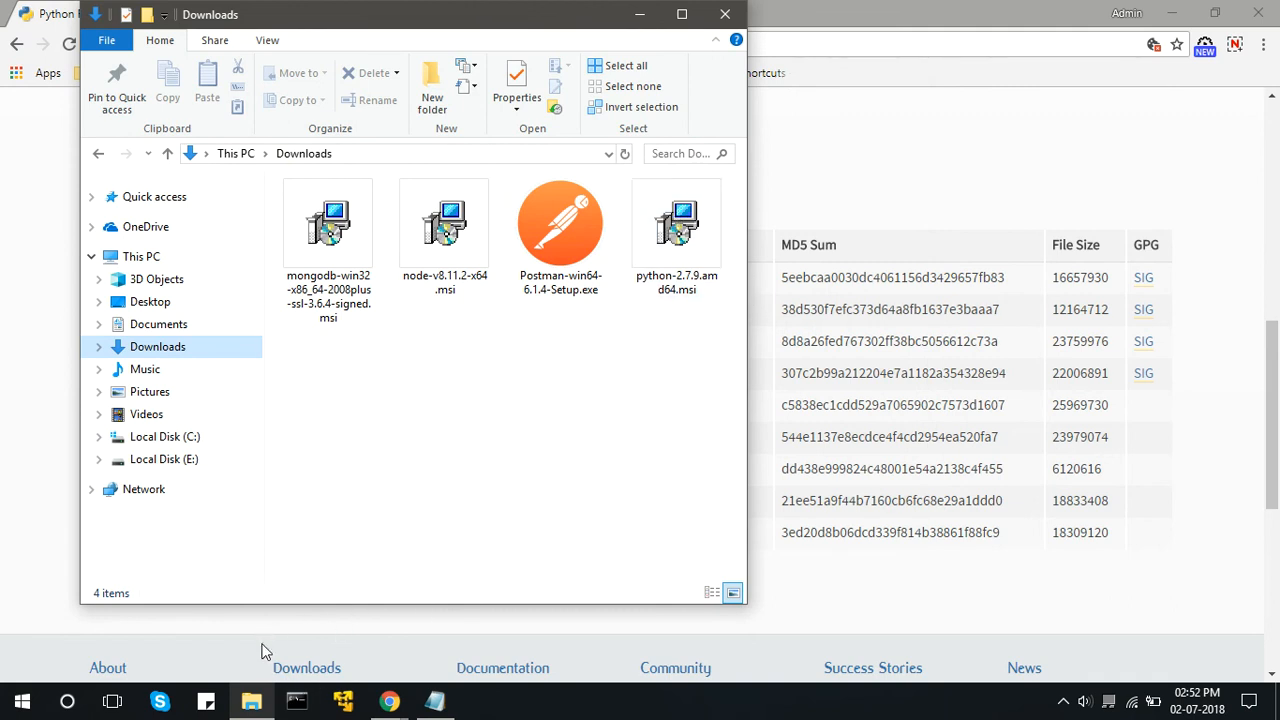
Start the Python interpreter from a Command Prompt, highlight the version in its banner, and exit back to the prompt.
{"action": "left_click", "coordinate": [305, 705]}
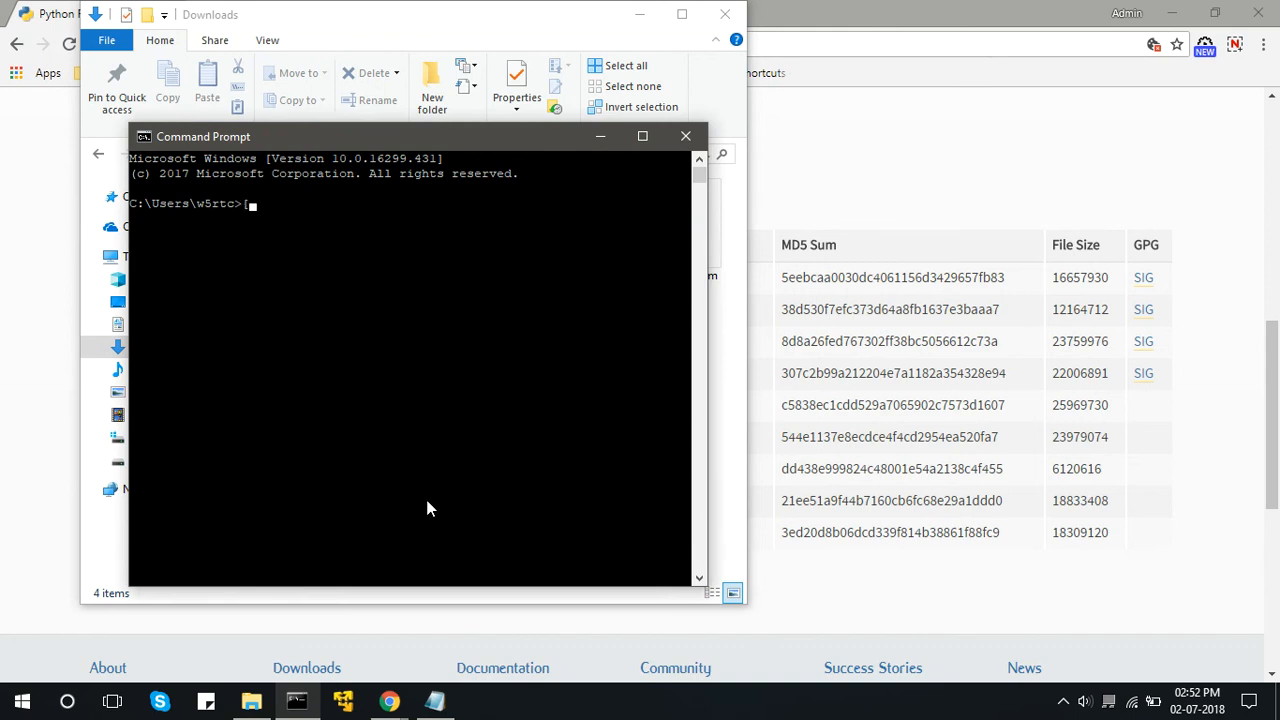
{"action": "type", "text": "python"}
{"action": "key", "text": "Return"}
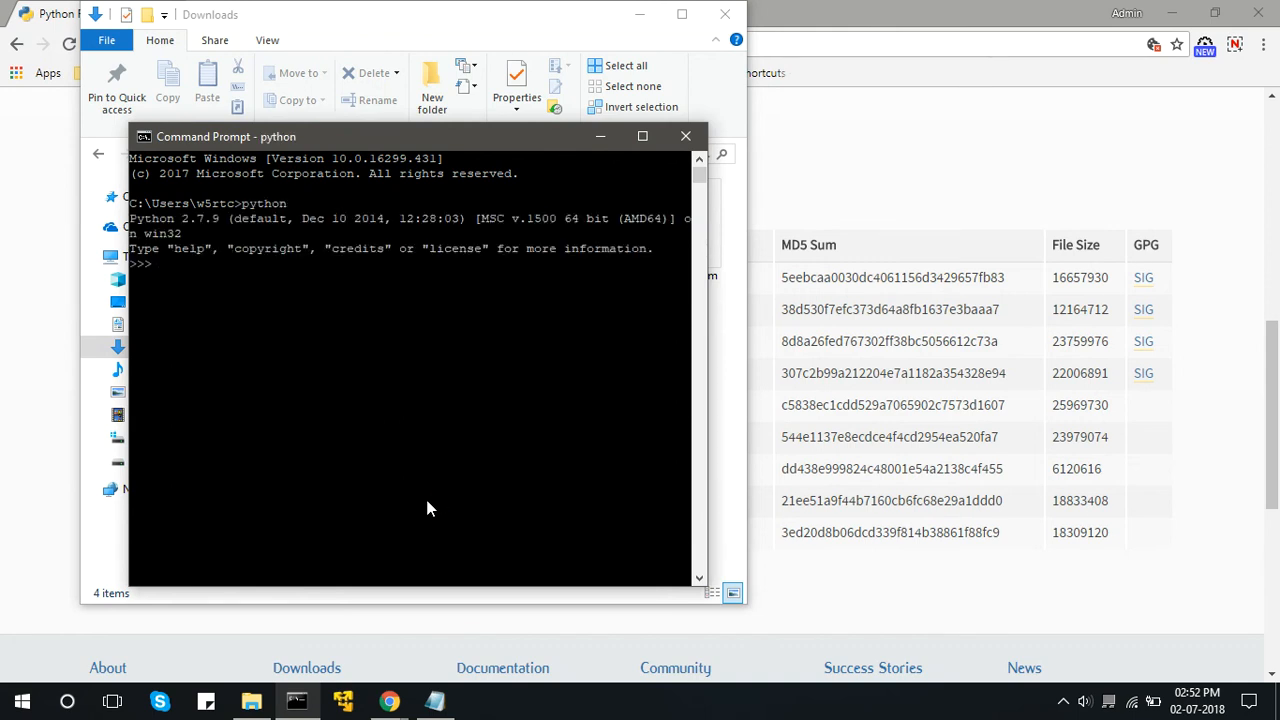
{"action": "left_click", "coordinate": [427, 502]}
{"action": "left_click_drag", "start_coordinate": [129, 217], "coordinate": [205, 222]}
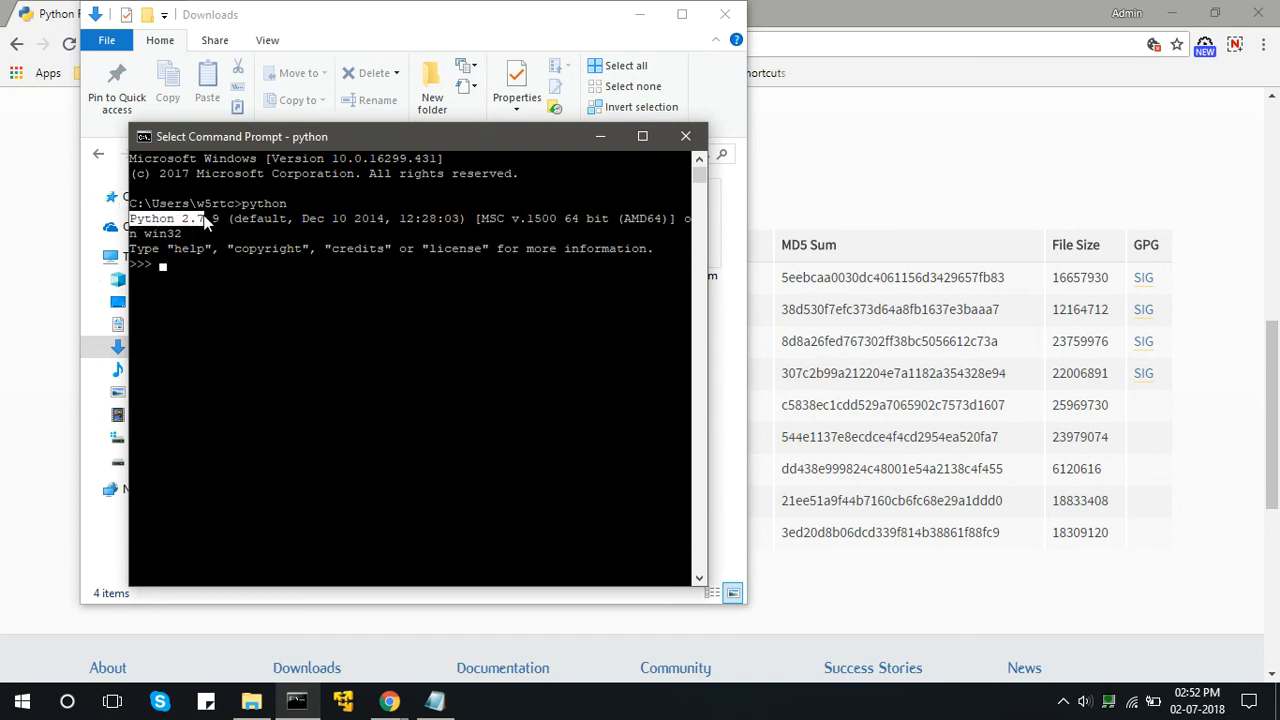
{"action": "left_click", "coordinate": [192, 264]}
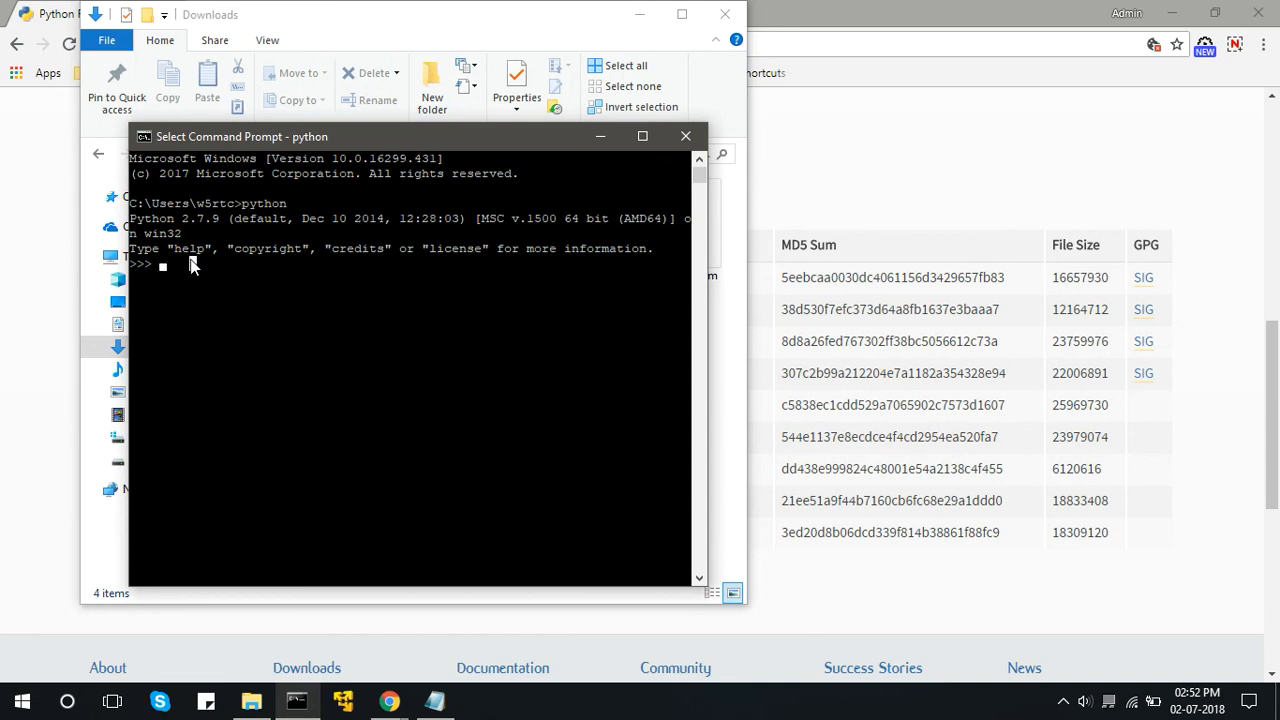
{"action": "key", "text": "Escape"}
{"action": "key", "text": "ctrl+c"}
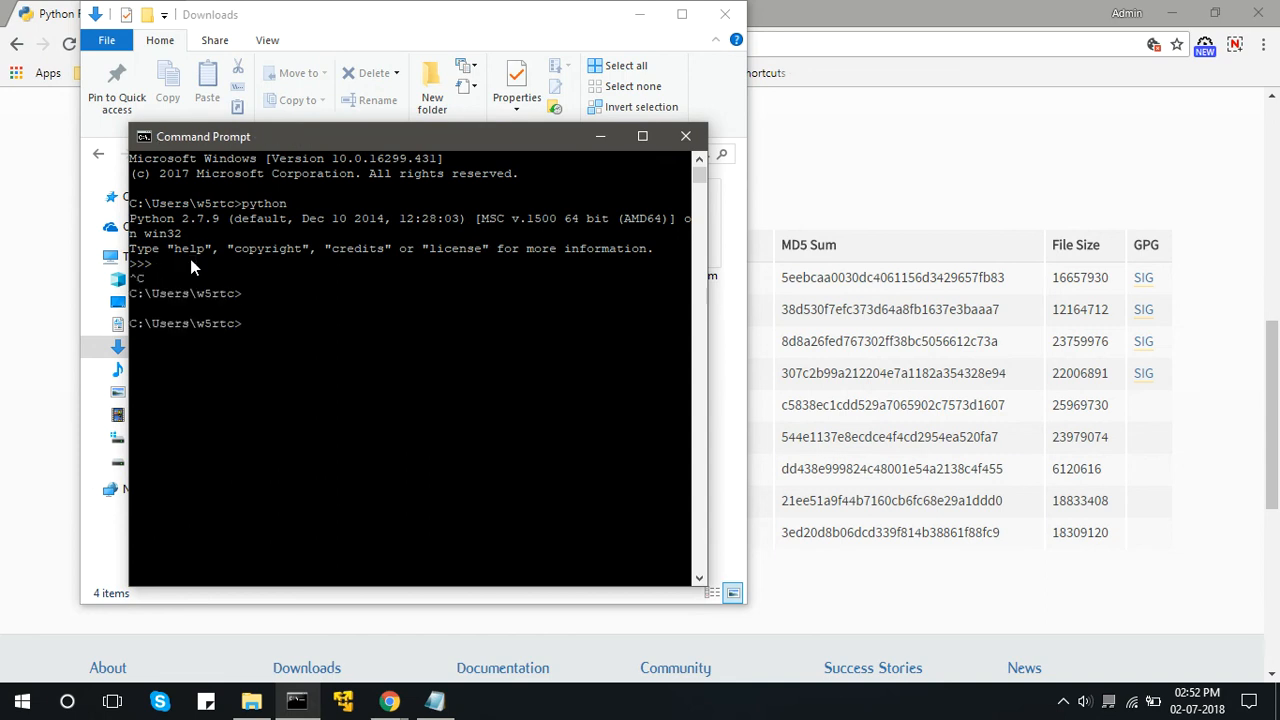
Check the installed Python version with python -V, then close the Command Prompt and minimize the Downloads window.
{"action": "type", "text": "python -V"}
{"action": "key", "text": "Return"}
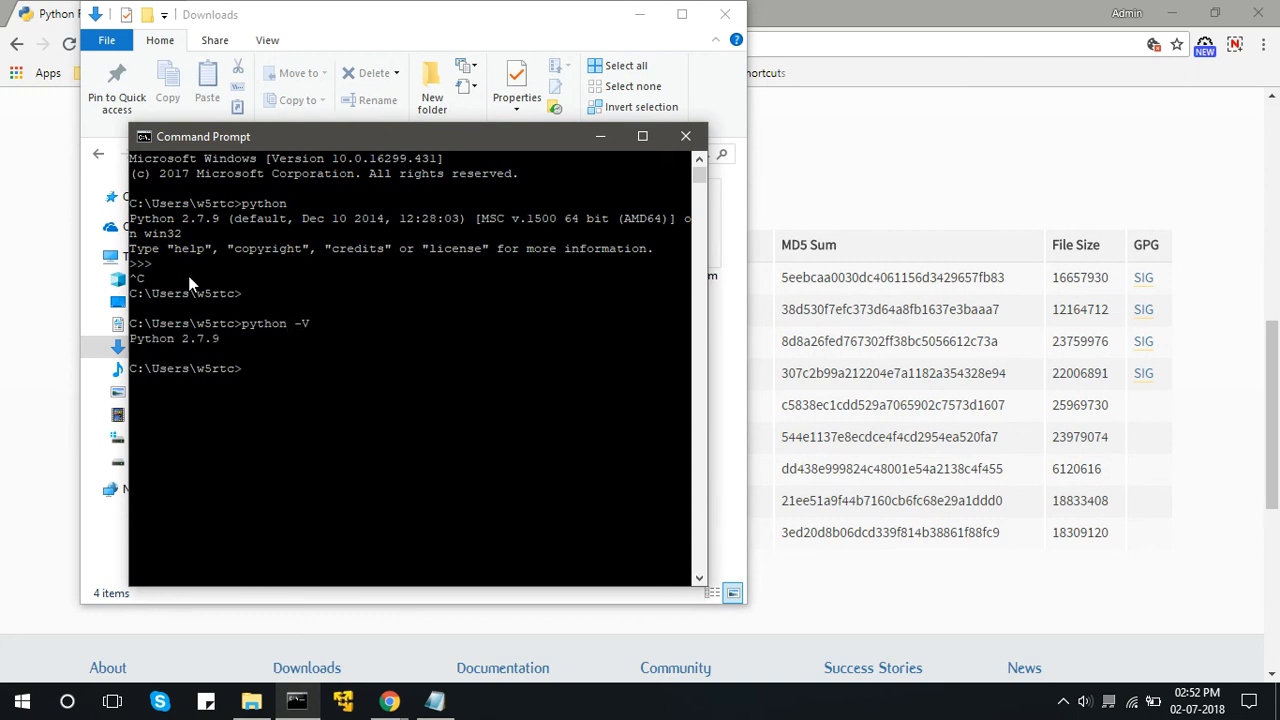
{"action": "left_click", "coordinate": [685, 136]}
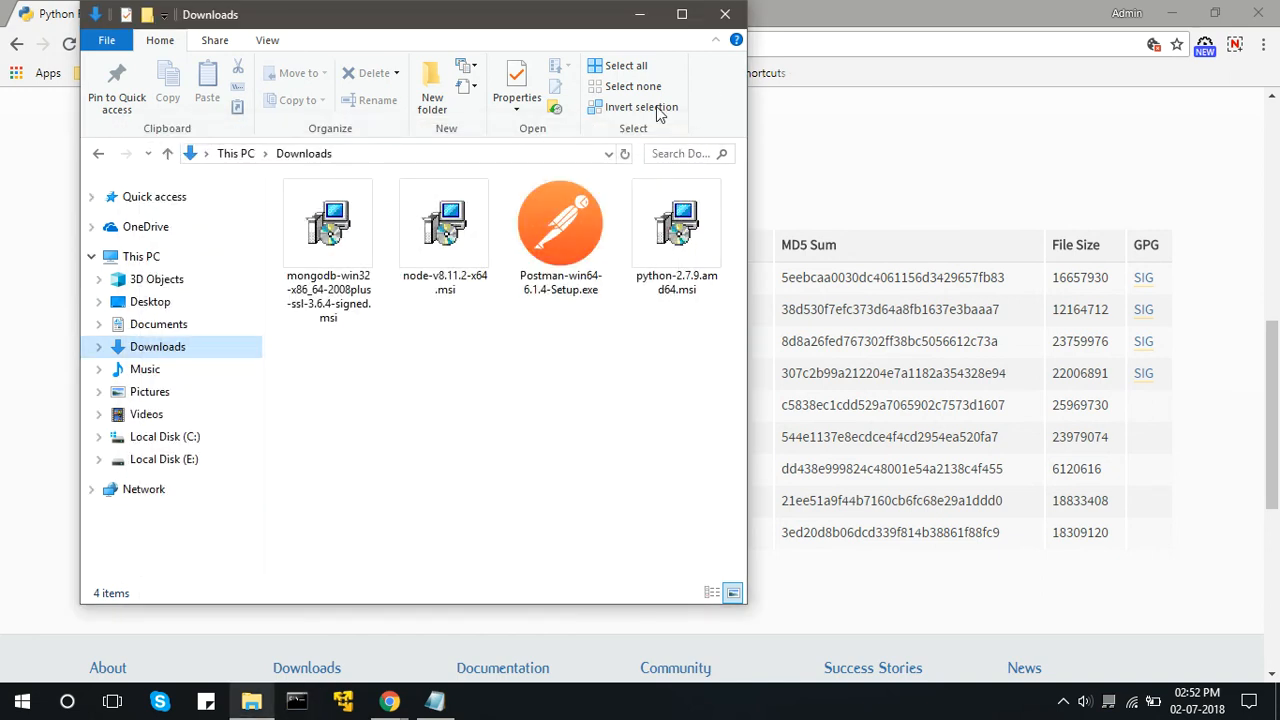
{"action": "left_click", "coordinate": [636, 18]}
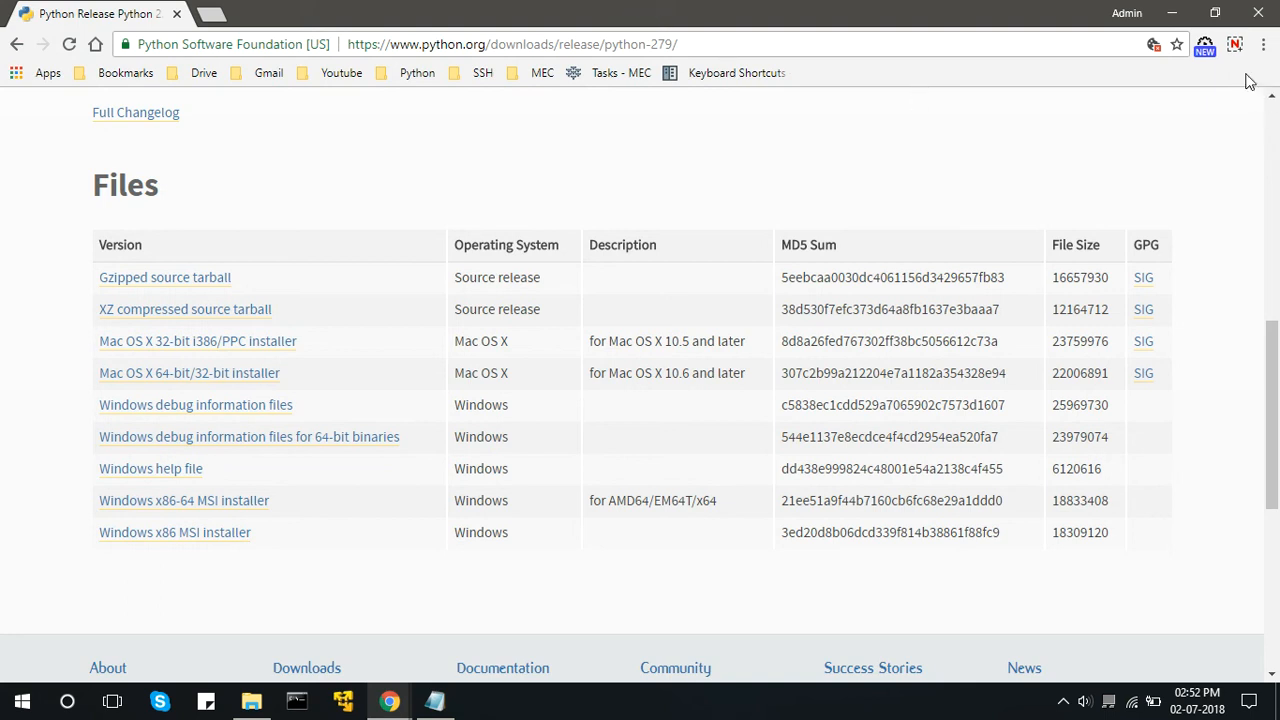
{"action": "left_click", "coordinate": [1071, 166]}
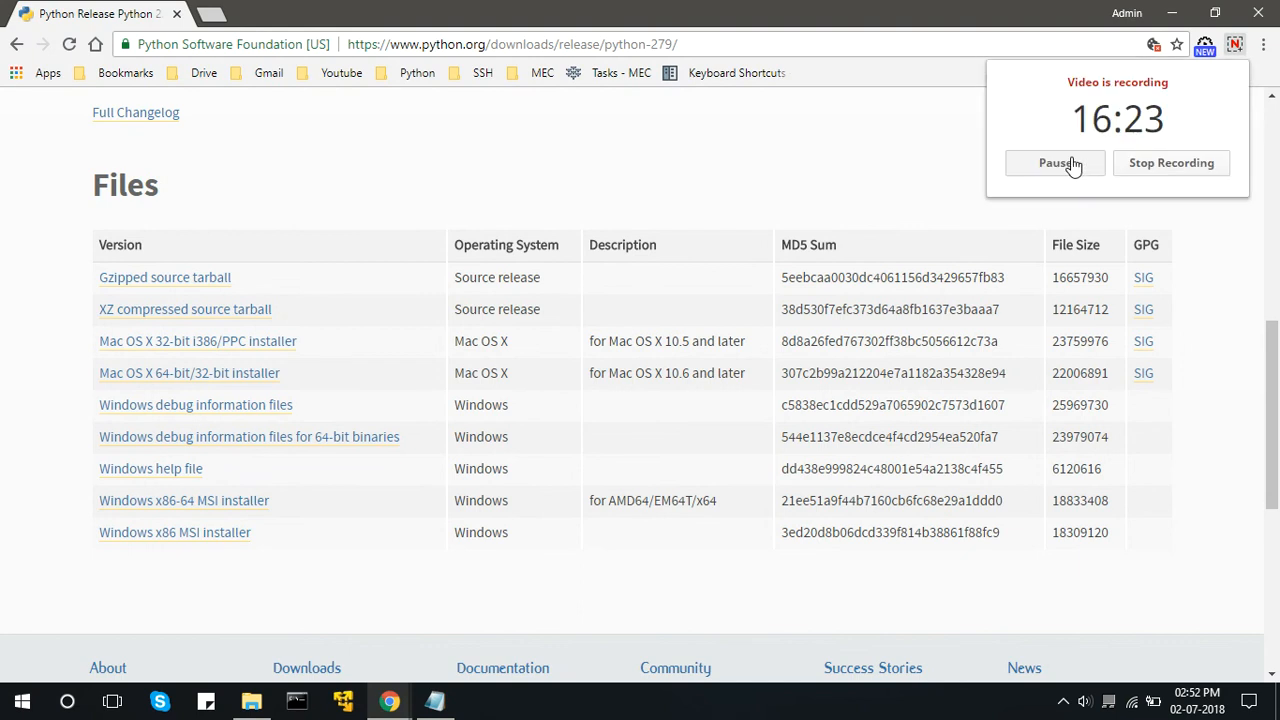